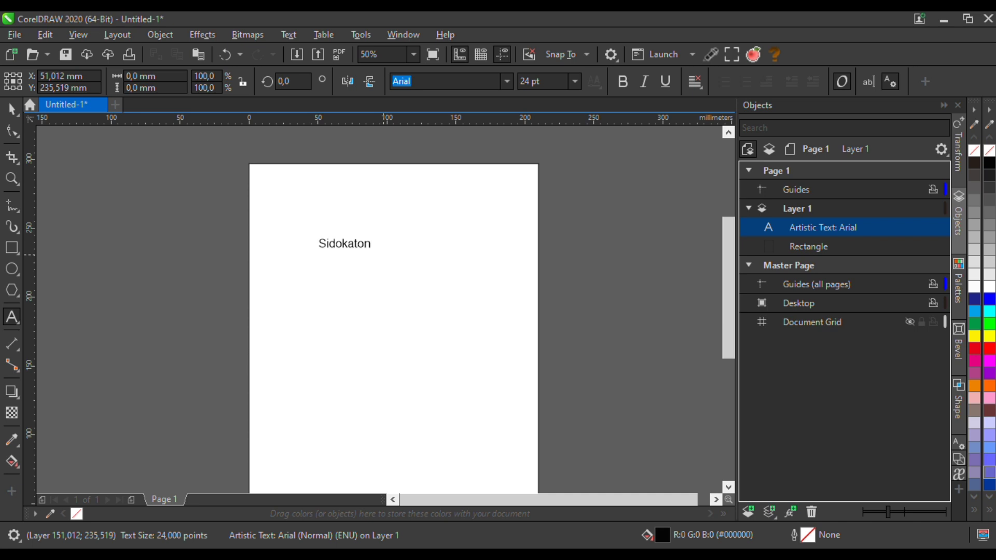
Complete the title text as "Sidokaton Ethnic Karnaval", with "Karnaval" on a second line
{"action": "type", "text": "Et"}
{"action": "type", "text": "hnic "}
{"action": "type", "text": "Karna"}
{"action": "type", "text": "val"}
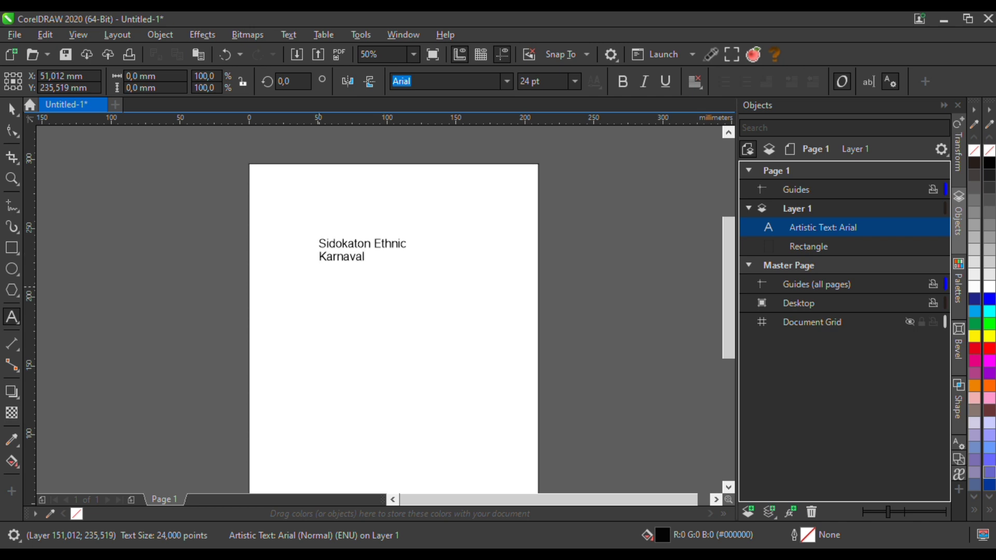
Add a separate text object below the title with the date "Selasa 15 Agustus 2023"
{"action": "left_click", "coordinate": [320, 283]}
{"action": "type", "text": "S"}
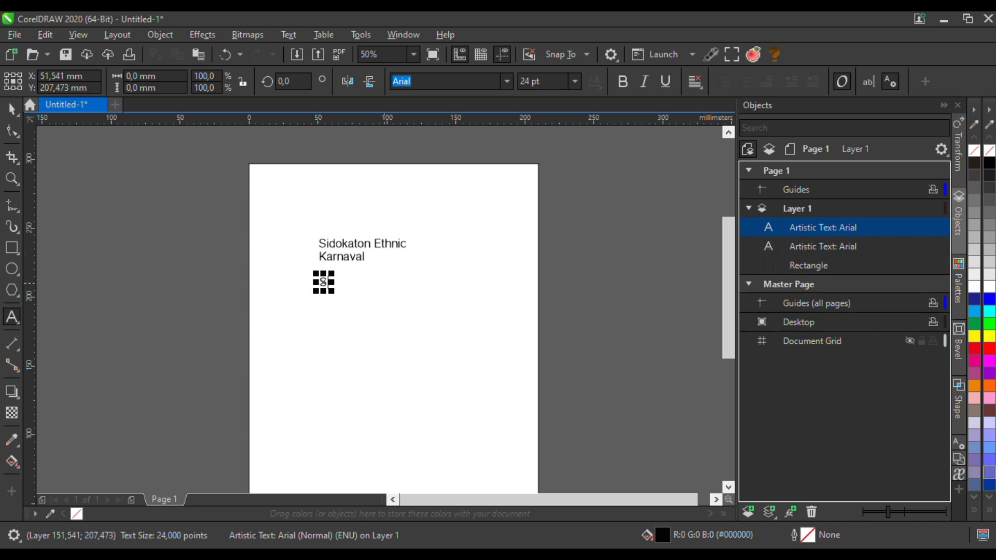
{"action": "type", "text": "elasa"}
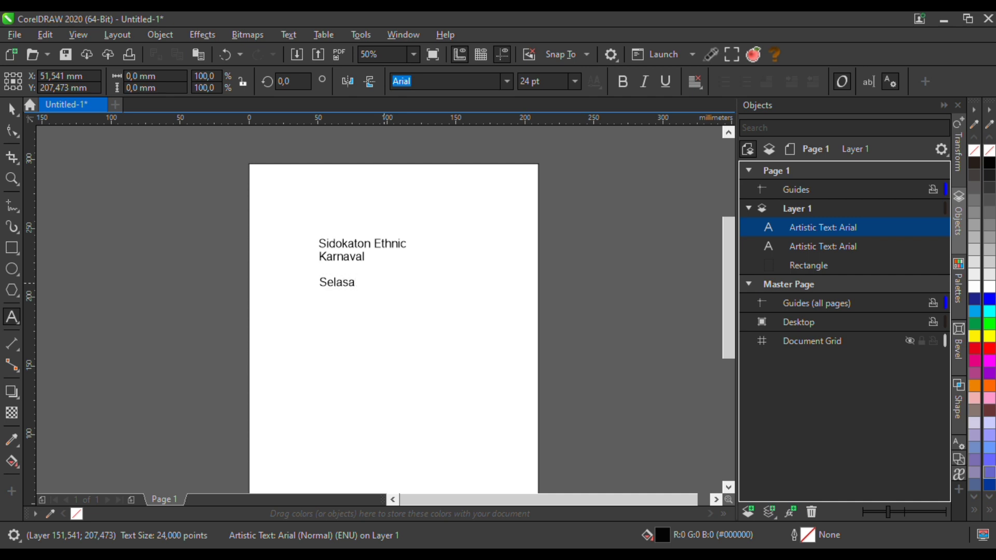
{"action": "type", "text": " 15 a"}
{"action": "key", "text": "BackSpace"}
{"action": "type", "text": "Ag"}
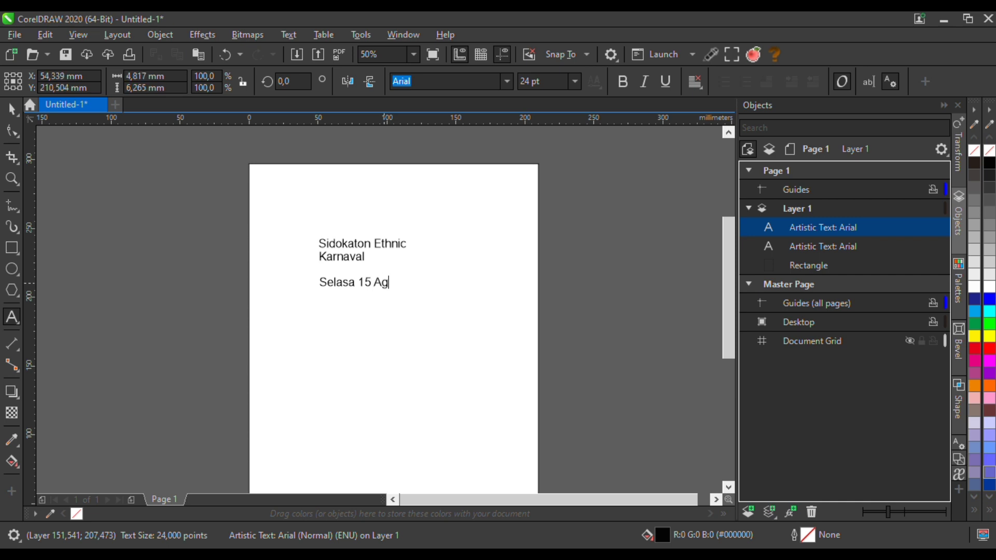
{"action": "type", "text": "ustus"}
{"action": "type", "text": " 2023 "}
Continue the event details under the date with "12.30 WIB -" and "Selesai" on separate lines
{"action": "type", "text": "12"}
{"action": "type", "text": ".30"}
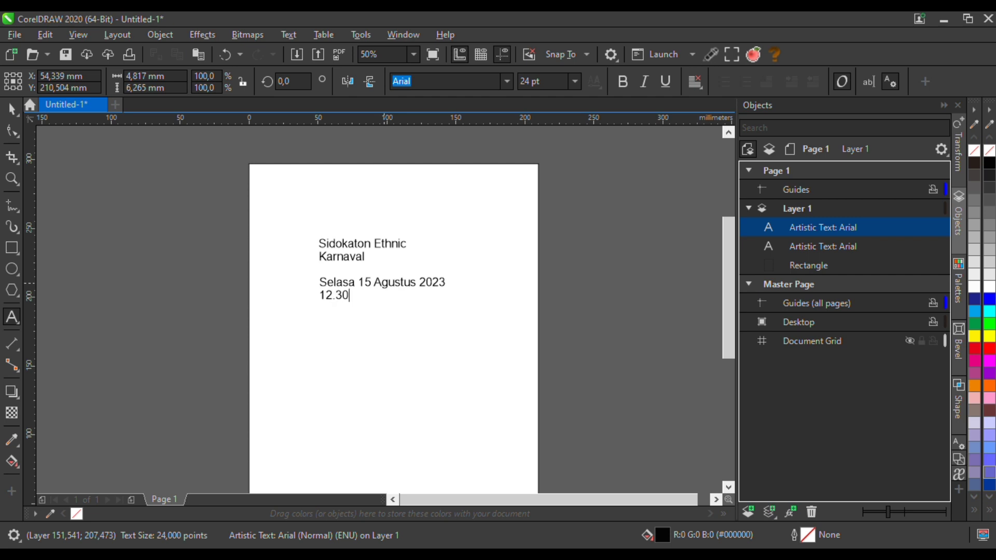
{"action": "type", "text": " WIB"}
{"action": "type", "text": " - "}
{"action": "type", "text": "Selesa"}
{"action": "type", "text": "i "}
Add the venue to the event details as three lines: "Lap. Lama", "Sidokaton" and "- Kudu"
{"action": "type", "text": "Lap"}
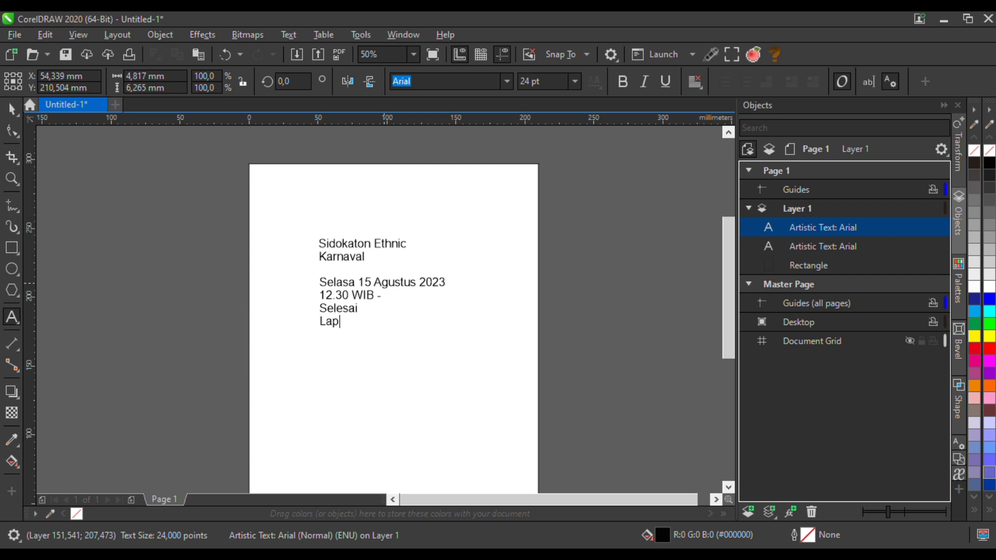
{"action": "type", "text": ". Lama"}
{"action": "type", "text": "Sidokat"}
{"action": "type", "text": "on"}
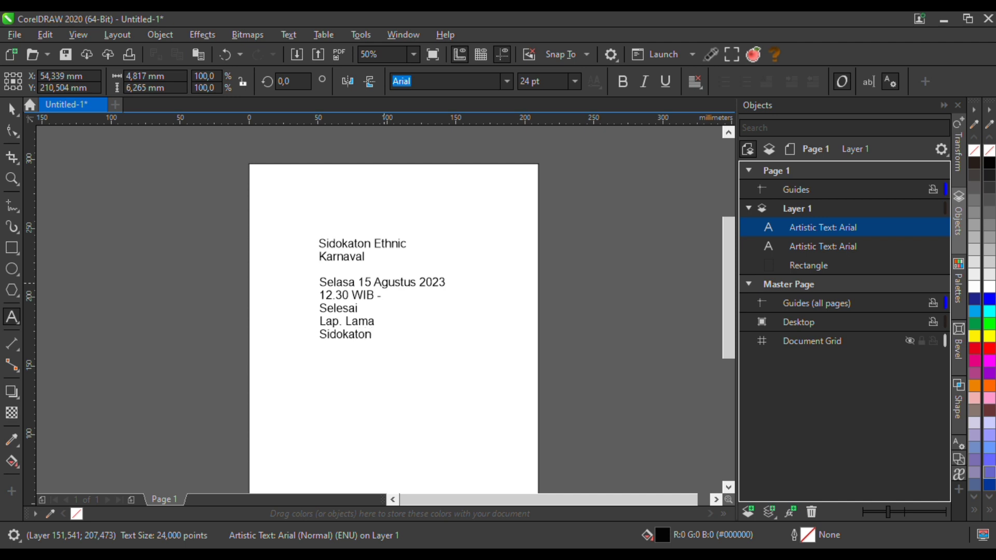
{"action": "key", "text": "Return"}
{"action": "type", "text": "- Kudu"}
Add the heading "IMBAUAN" below the event details and a separate text under it reading "BAGI PENGGUNA JALAN YANG MELEWATI JALUR DIATAS,"
{"action": "left_click", "coordinate": [317, 377]}
{"action": "type", "text": "IMBAUAN"}
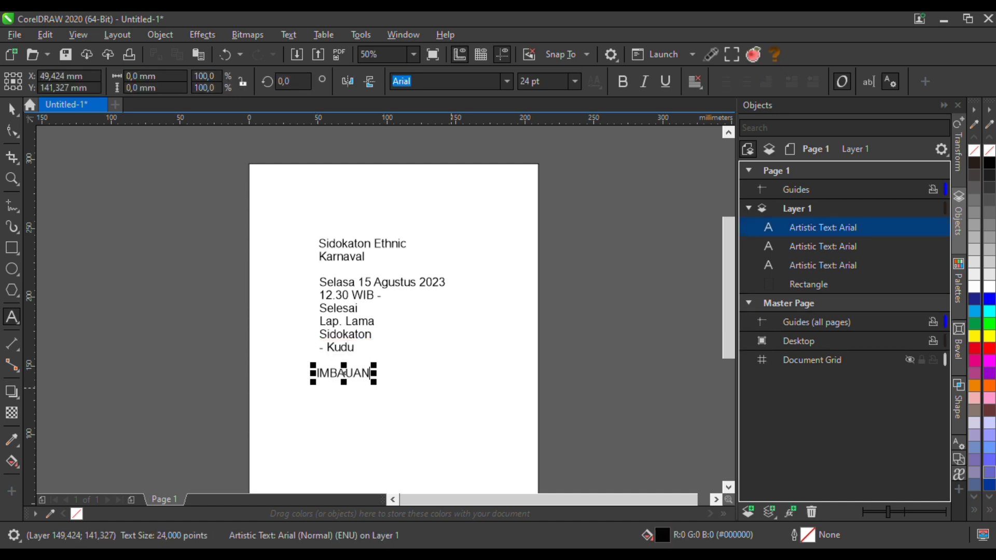
{"action": "left_click", "coordinate": [320, 394]}
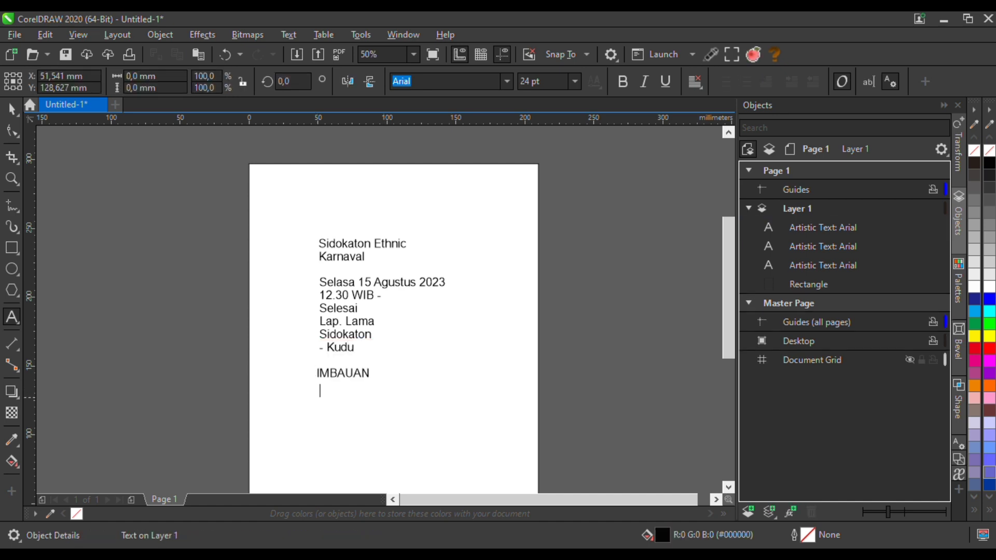
{"action": "type", "text": "B"}
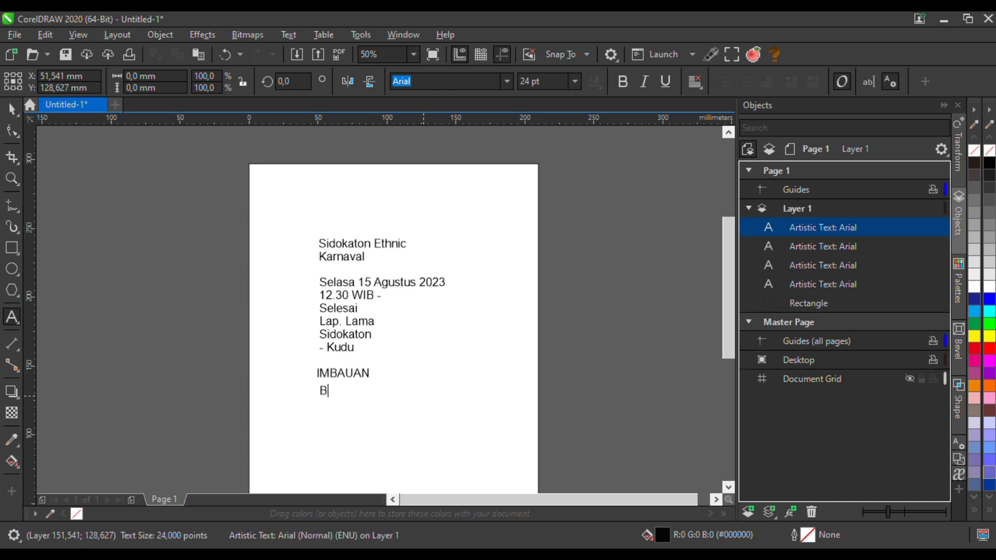
{"action": "type", "text": "AGI PENGGUNA"}
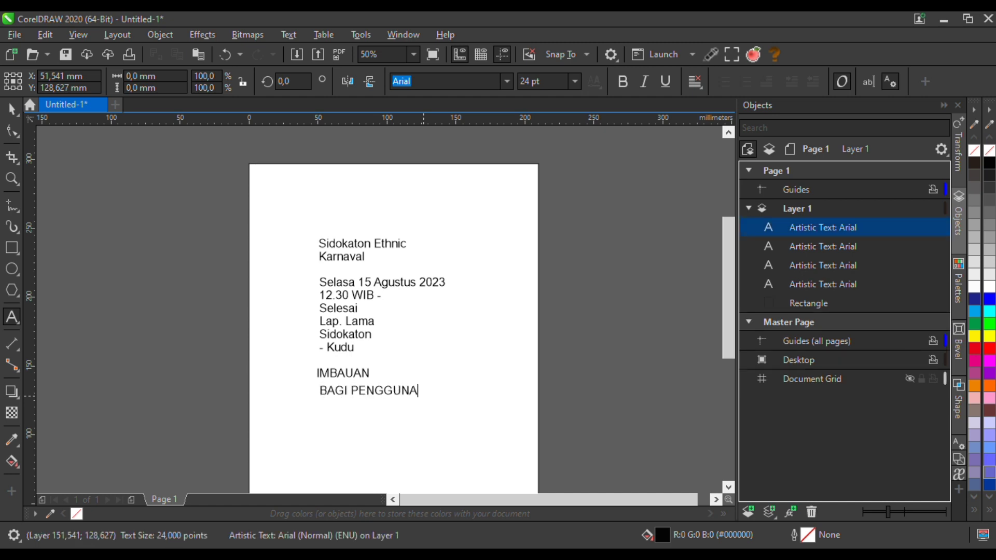
{"action": "type", "text": " JALAN YANG M"}
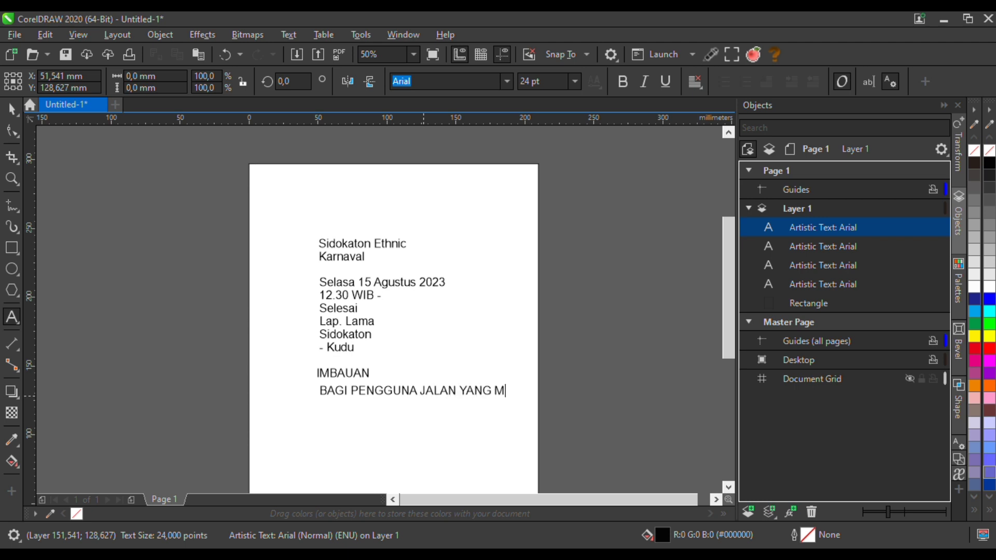
{"action": "type", "text": "ELEWATI JALUR DIA"}
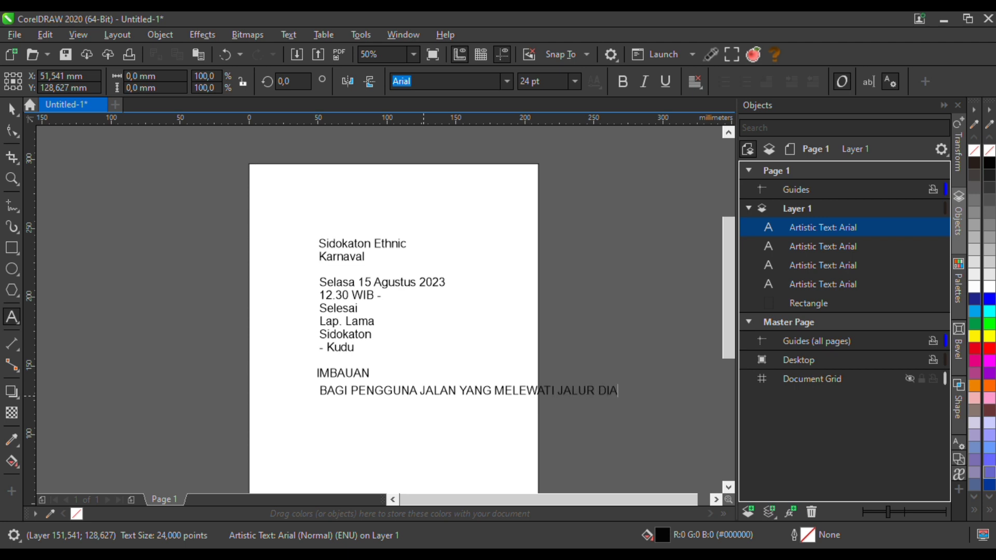
{"action": "type", "text": "TAS, "}
Continue the notice with the lines "DIIMBAU UNTUK MENGAMBIL JALUR ALTERNATIF." and "MOHON MAAF PERJALANAN ANDA TERGANGGU."
{"action": "type", "text": "DIIMBA"}
{"action": "type", "text": "U U"}
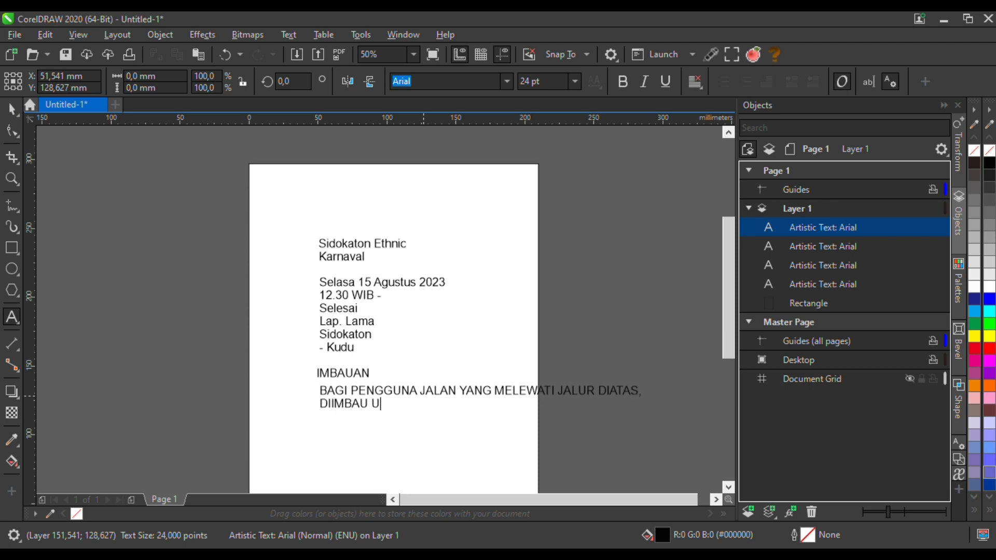
{"action": "type", "text": "NTUK MENGAMB"}
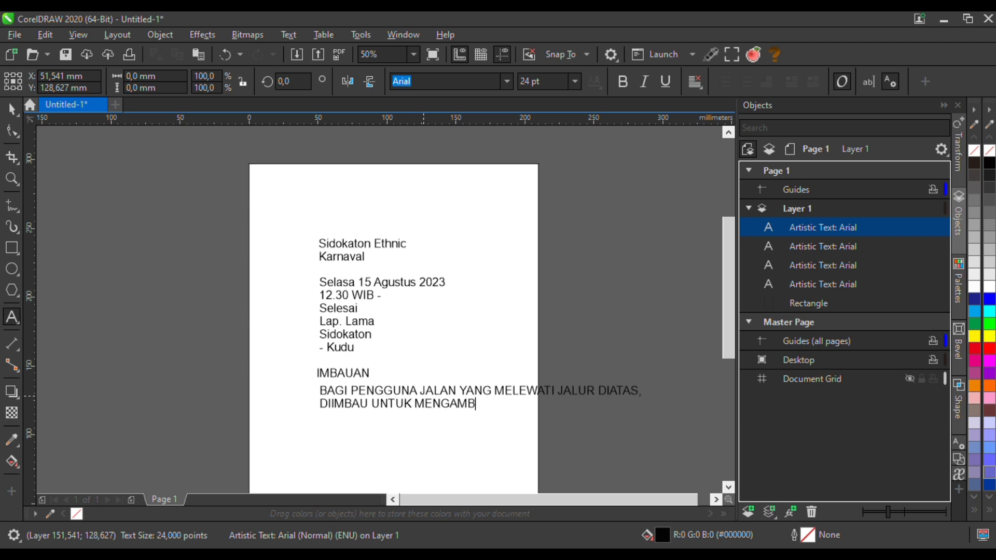
{"action": "type", "text": "IL JALUR ALTERNATIF"}
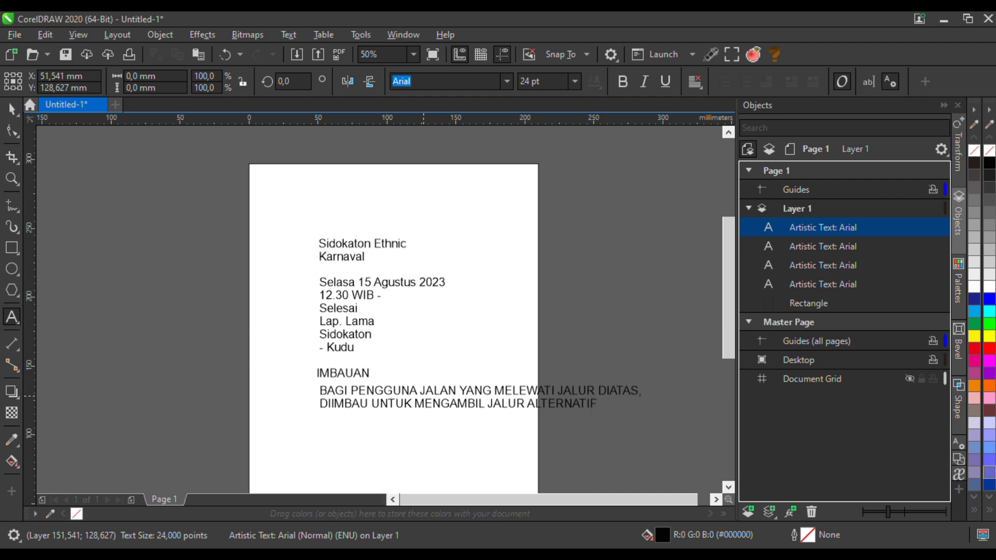
{"action": "type", "text": ". MOHON MAAF"}
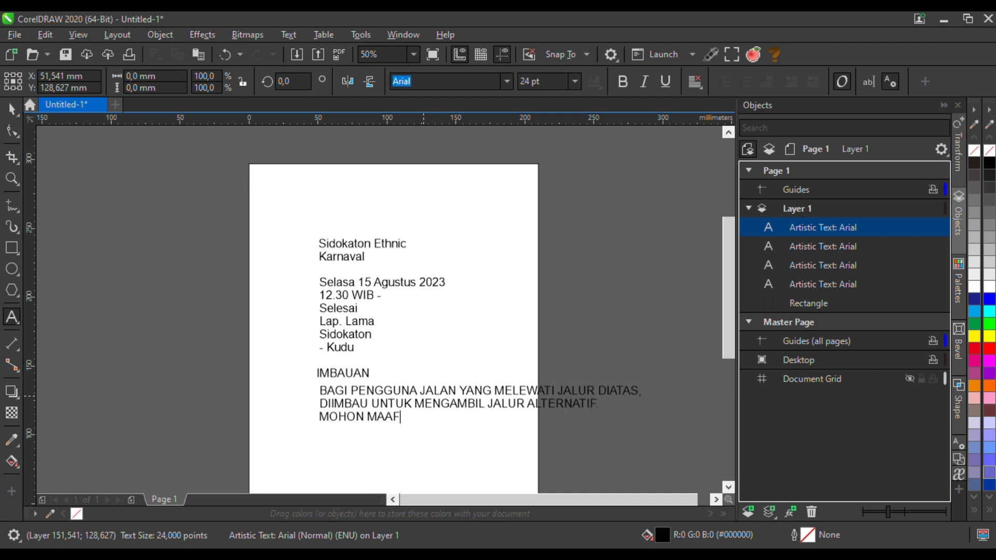
{"action": "type", "text": " PERJALANAN A"}
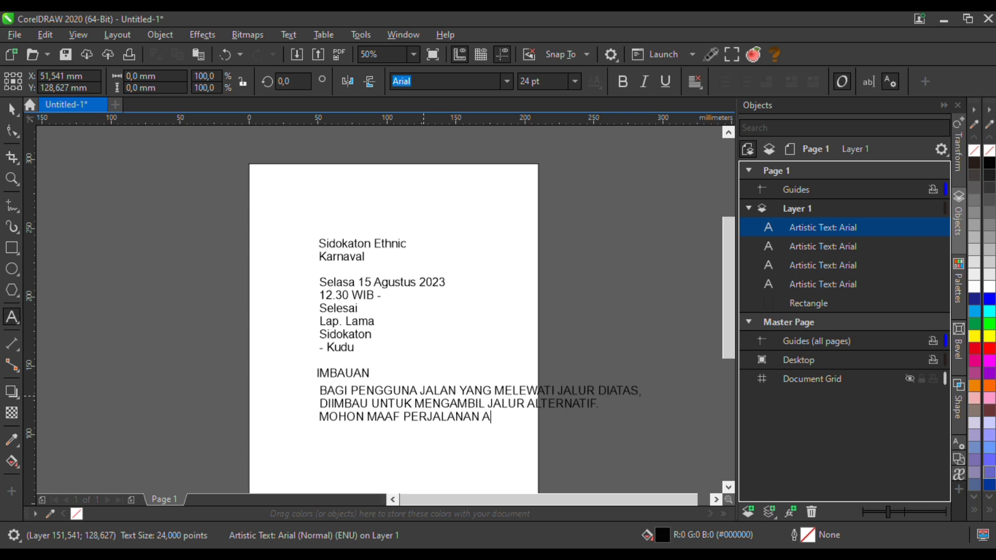
{"action": "type", "text": "NDA TERGANGGU"}
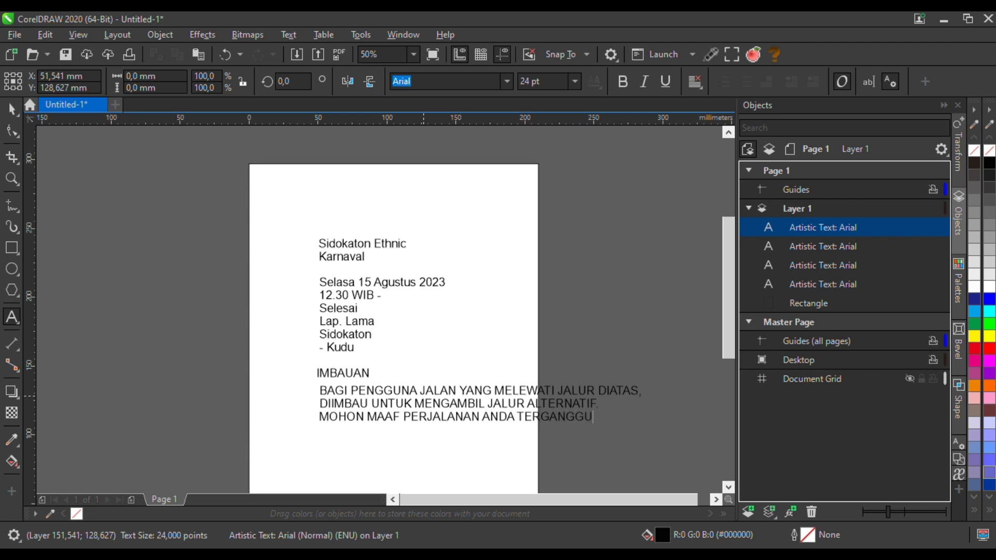
{"action": "key", "text": "F3"}
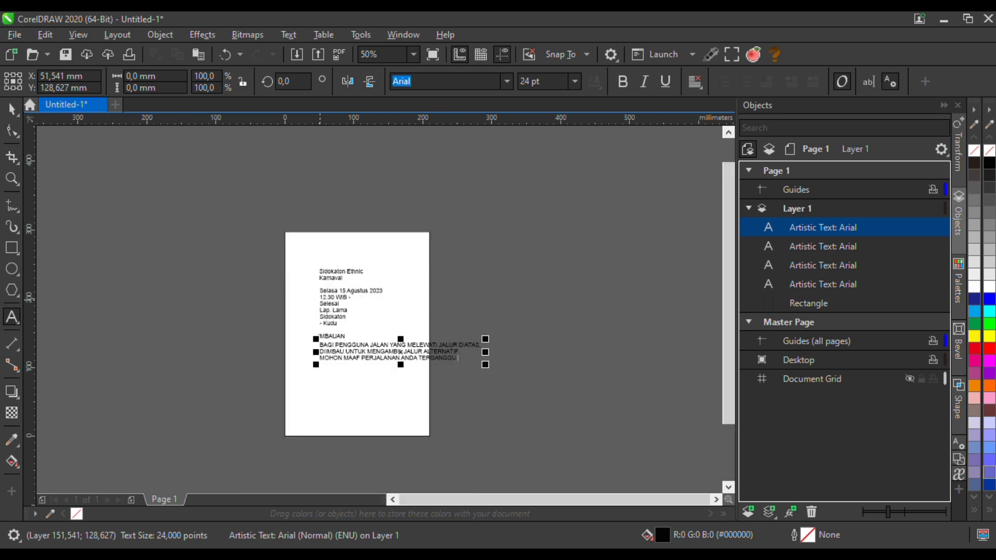
{"action": "left_click", "coordinate": [8, 104]}
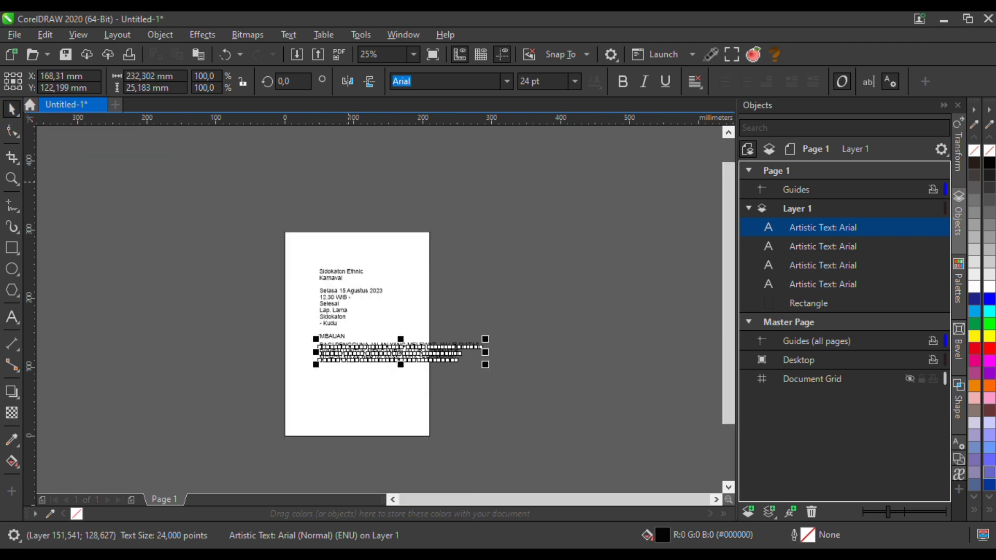
{"action": "key", "text": "Escape"}
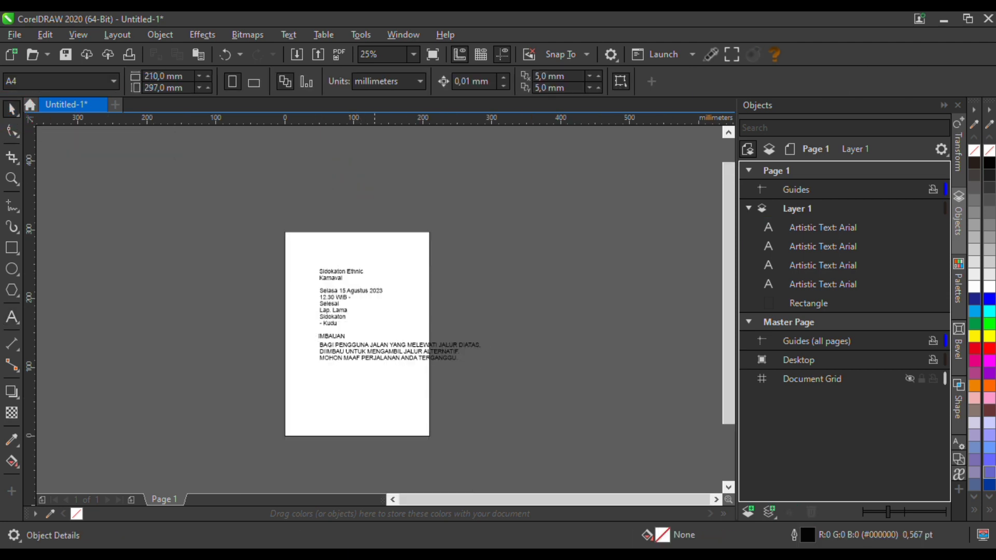
Center-align the title "Sidokaton Ethnic Karnaval" and set its font to Skater Girls Rock
{"action": "left_click", "coordinate": [351, 273]}
{"action": "scroll", "coordinate": [361, 274], "scroll_direction": "up", "scroll_amount": 1}
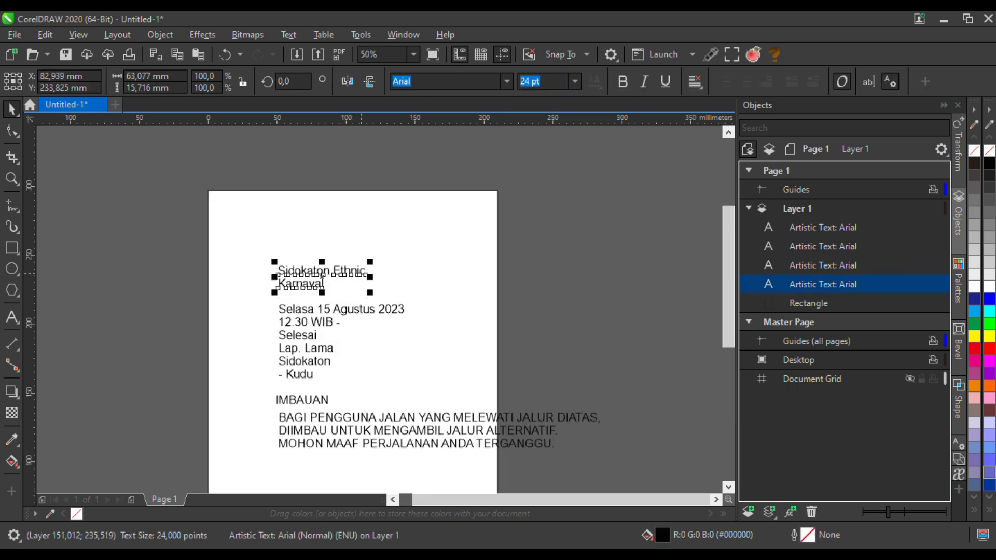
{"action": "left_click", "coordinate": [695, 81]}
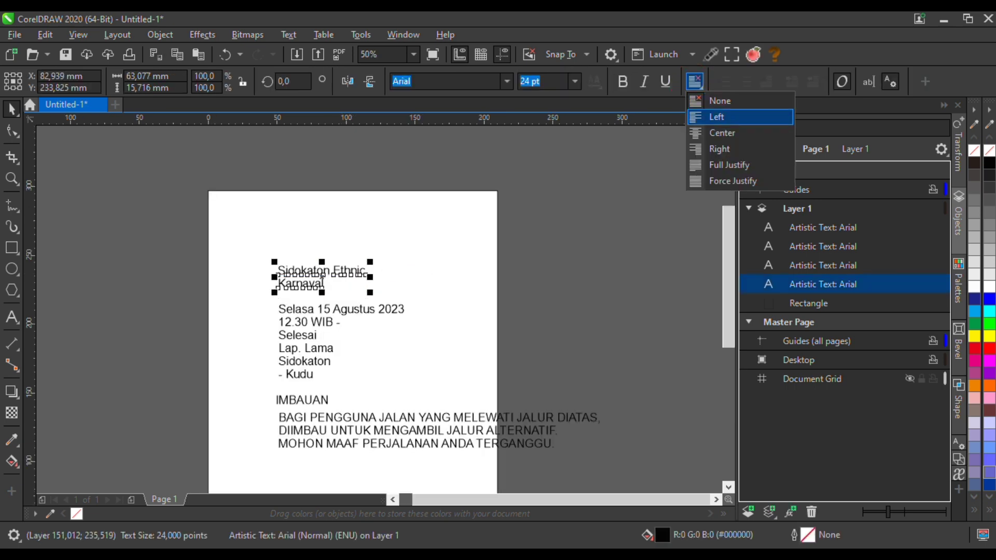
{"action": "left_click", "coordinate": [716, 131]}
{"action": "left_click", "coordinate": [507, 82]}
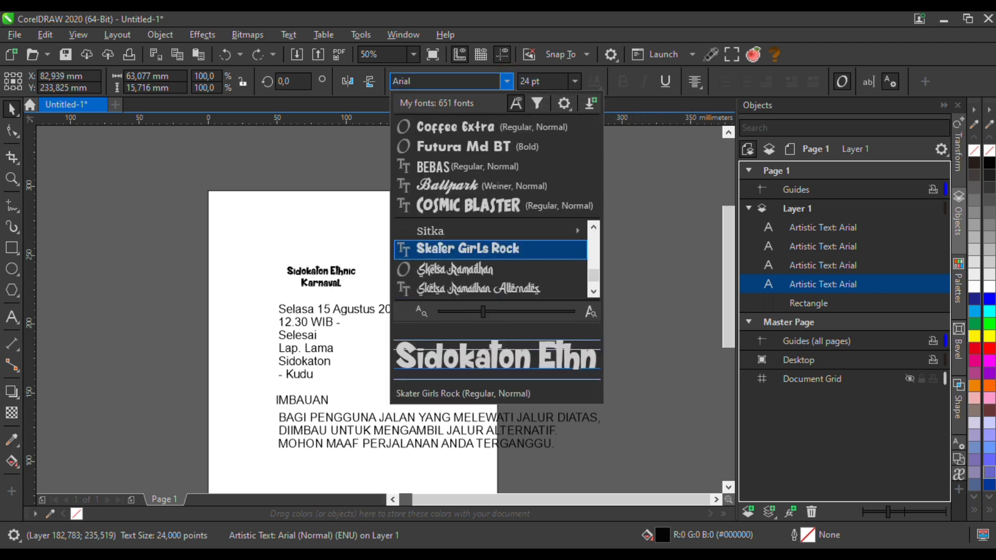
{"action": "left_click", "coordinate": [474, 249]}
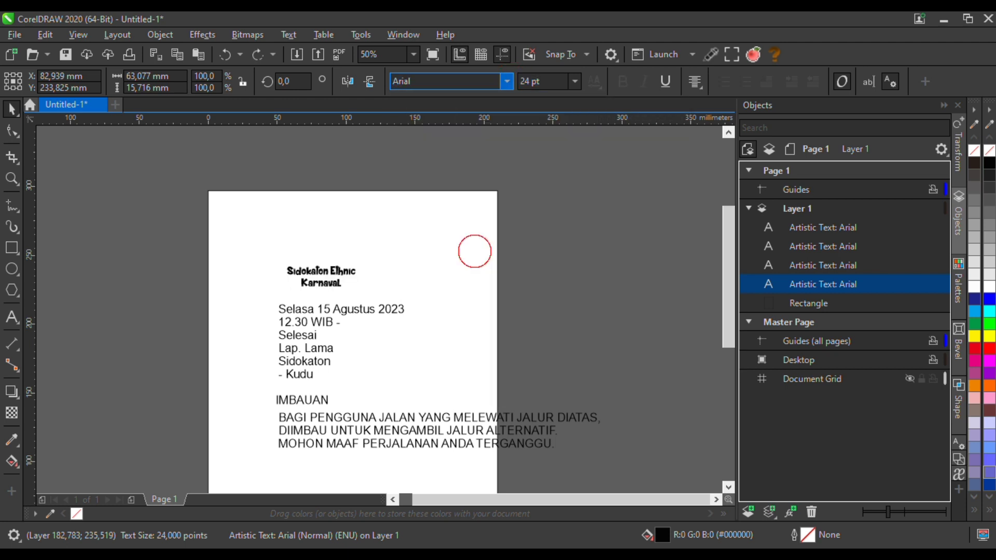
Enlarge the title to span most of the page width and center it horizontally on the page rectangle
{"action": "scroll", "coordinate": [333, 263], "scroll_direction": "up", "scroll_amount": 2}
{"action": "scroll", "coordinate": [390, 254], "scroll_direction": "down", "scroll_amount": 1}
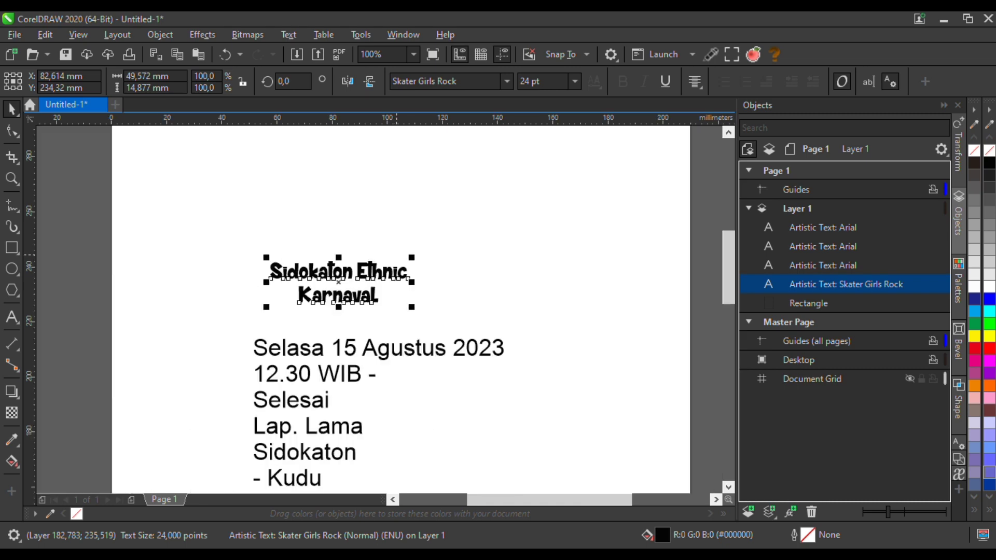
{"action": "scroll", "coordinate": [399, 255], "scroll_direction": "down", "scroll_amount": 1}
{"action": "left_click_drag", "start_coordinate": [407, 257], "coordinate": [477, 232]}
{"action": "left_click", "coordinate": [519, 277], "text": "shift"}
{"action": "key", "text": "c"}
{"action": "left_click", "coordinate": [602, 287]}
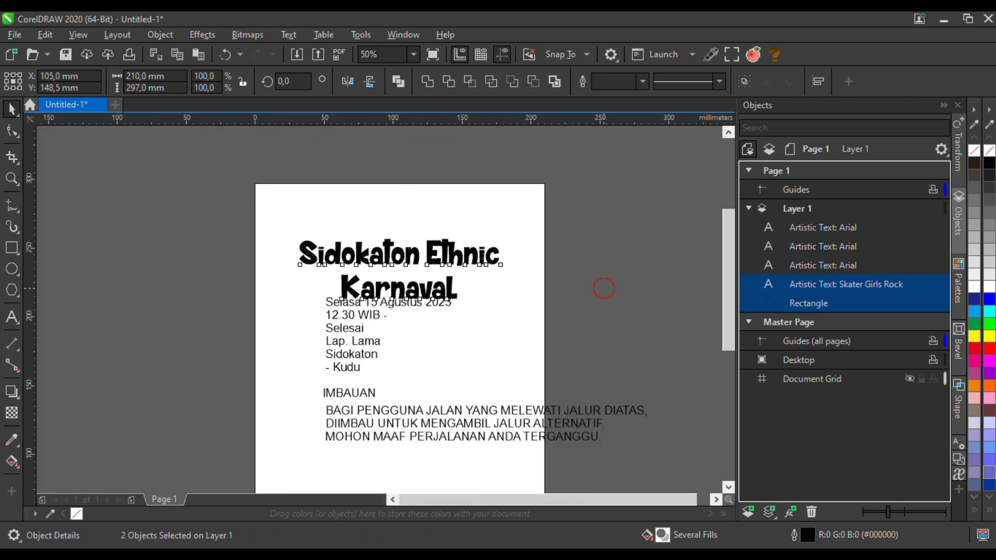
Move the event details, the IMBAUAN heading and the notice text down together, clear of the enlarged title
{"action": "left_click", "coordinate": [427, 301]}
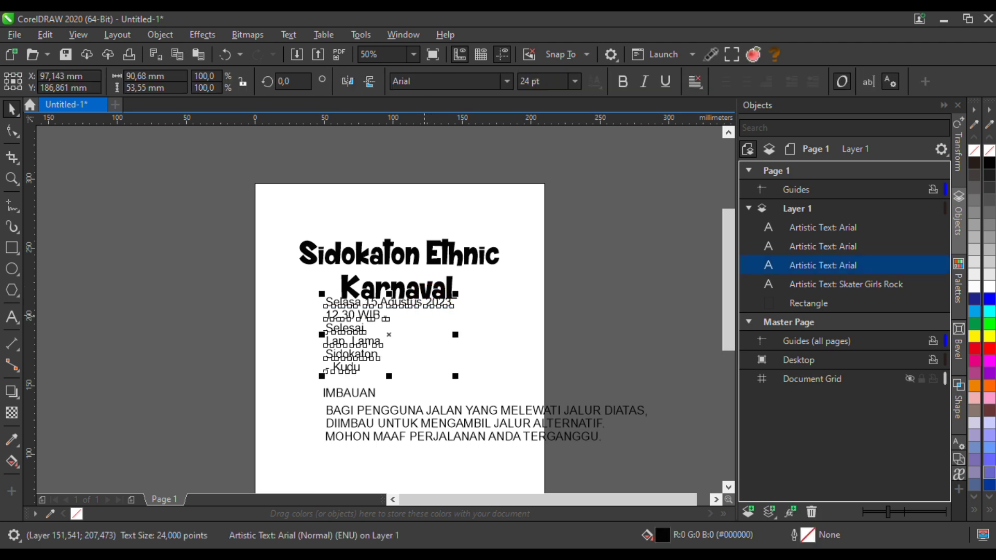
{"action": "scroll", "coordinate": [423, 314], "scroll_direction": "down", "scroll_amount": 1}
{"action": "left_click", "coordinate": [415, 361], "text": "shift"}
{"action": "left_click", "coordinate": [395, 355], "text": "shift"}
{"action": "left_click_drag", "start_coordinate": [395, 355], "coordinate": [395, 385]}
{"action": "left_click", "coordinate": [583, 337]}
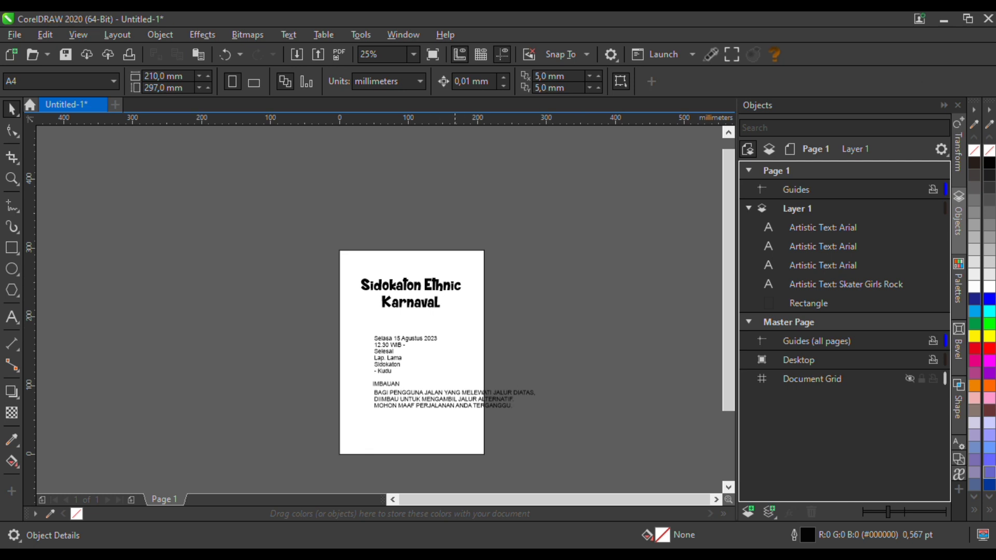
Shift the event details text slightly up and break it apart into individual lines
{"action": "scroll", "coordinate": [417, 338], "scroll_direction": "up", "scroll_amount": 1}
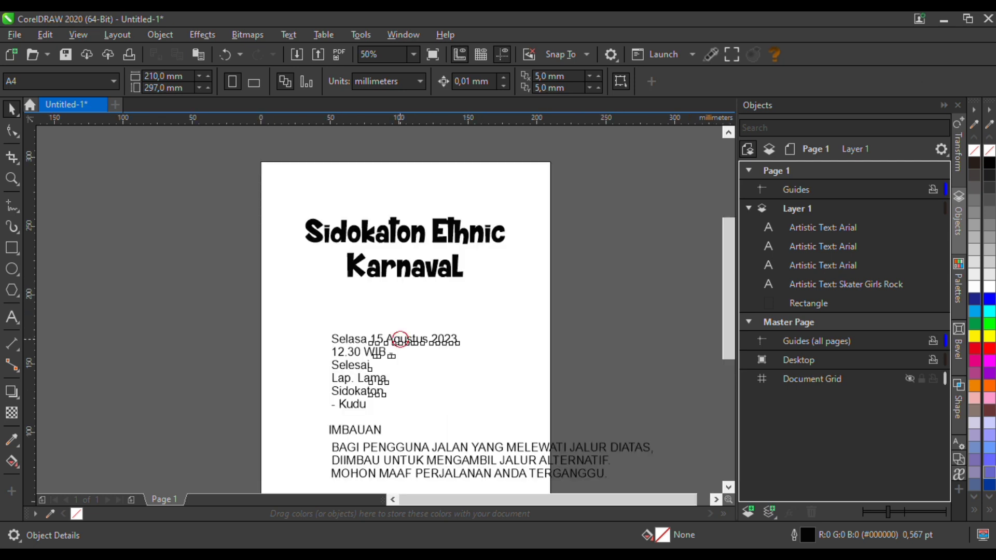
{"action": "left_click", "coordinate": [400, 339]}
{"action": "left_click_drag", "start_coordinate": [401, 339], "coordinate": [396, 330]}
{"action": "key", "text": "ctrl+k"}
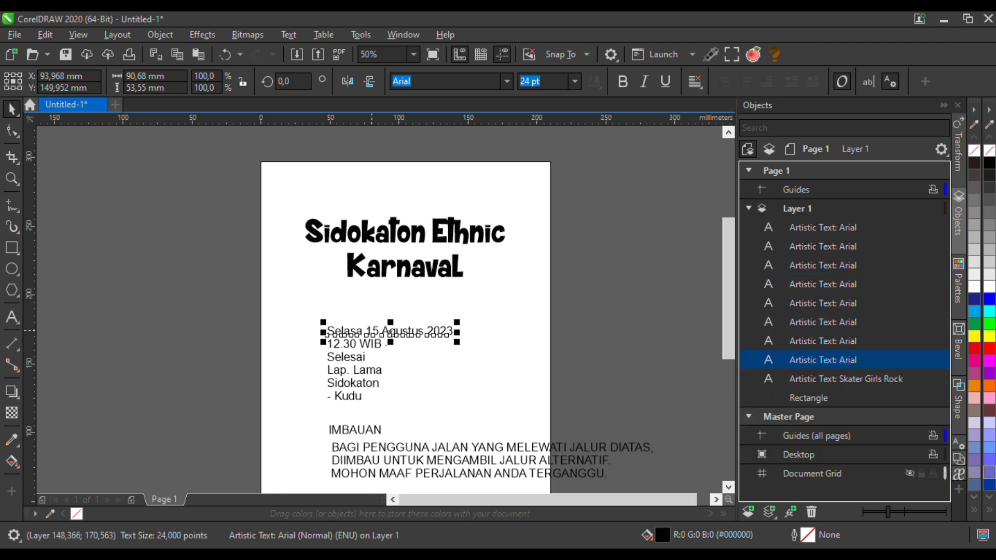
{"action": "left_click", "coordinate": [508, 313]}
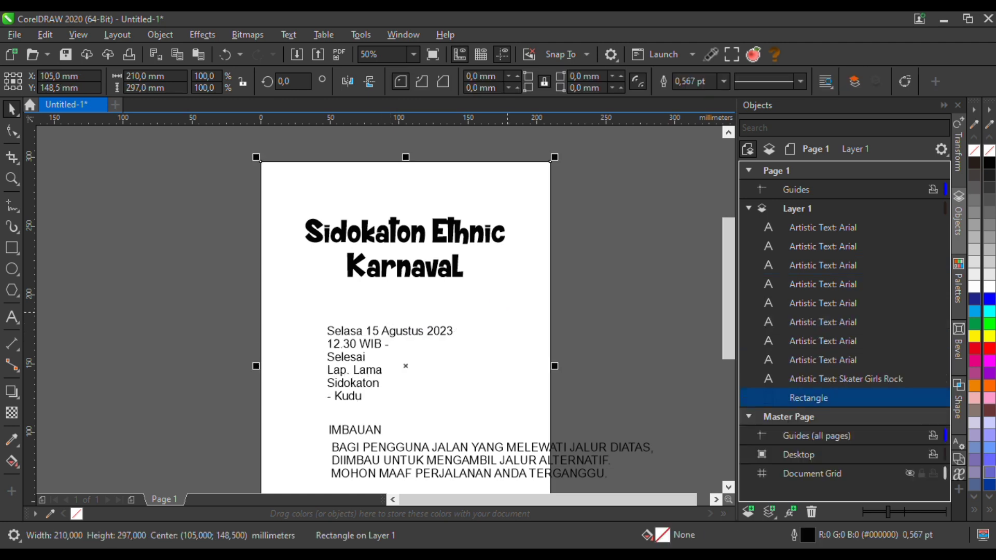
Set the font of all event details, the IMBAUAN heading and the notice text to Futura Md BT (Bold)
{"action": "scroll", "coordinate": [371, 313], "scroll_direction": "down", "scroll_amount": 1}
{"action": "left_click_drag", "start_coordinate": [299, 338], "coordinate": [585, 417]}
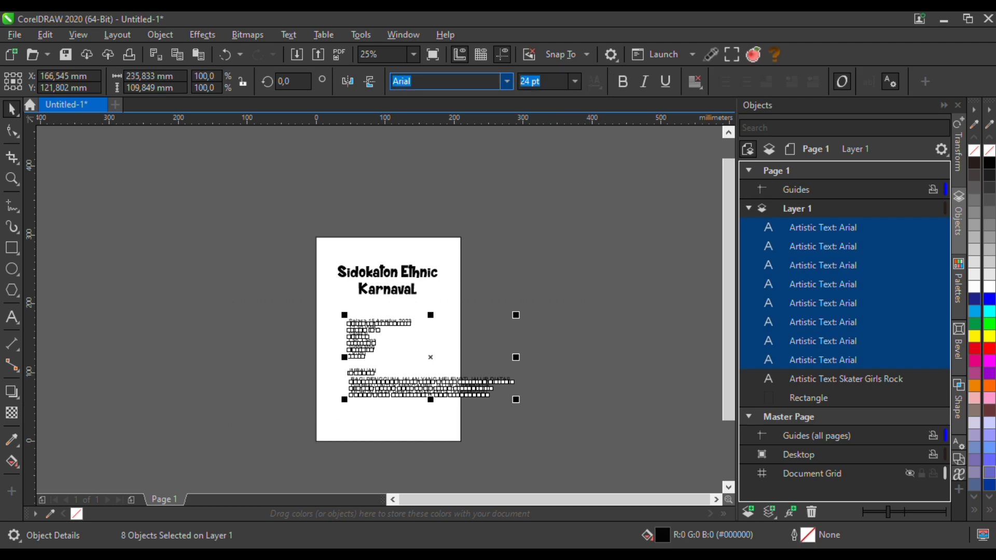
{"action": "type", "text": "Futura Bk BT"}
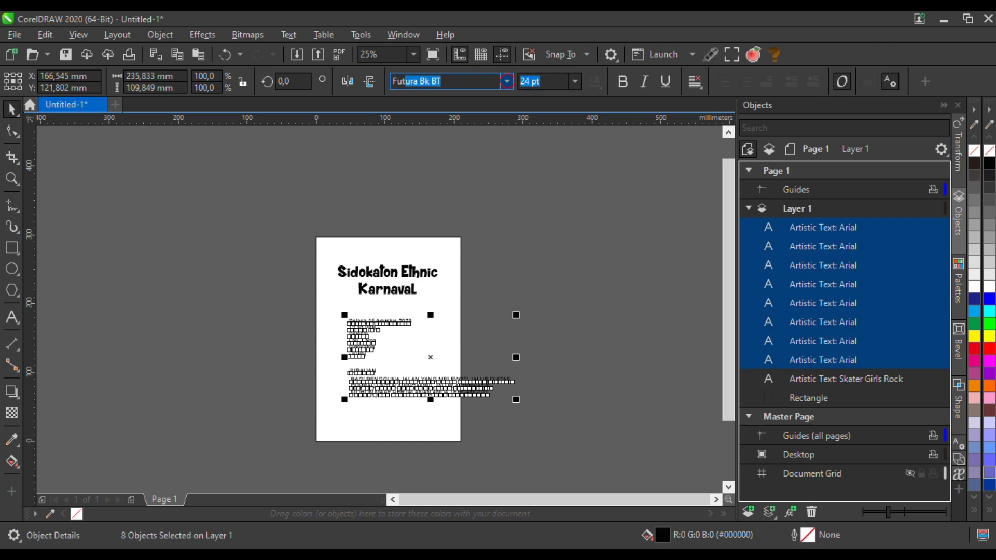
{"action": "left_click", "coordinate": [507, 81]}
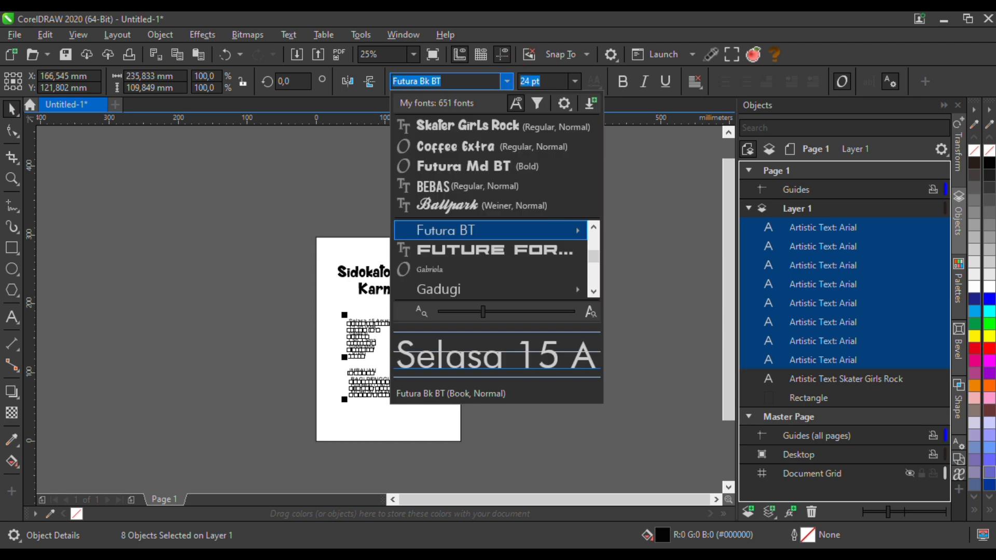
{"action": "mouse_move", "coordinate": [492, 230]}
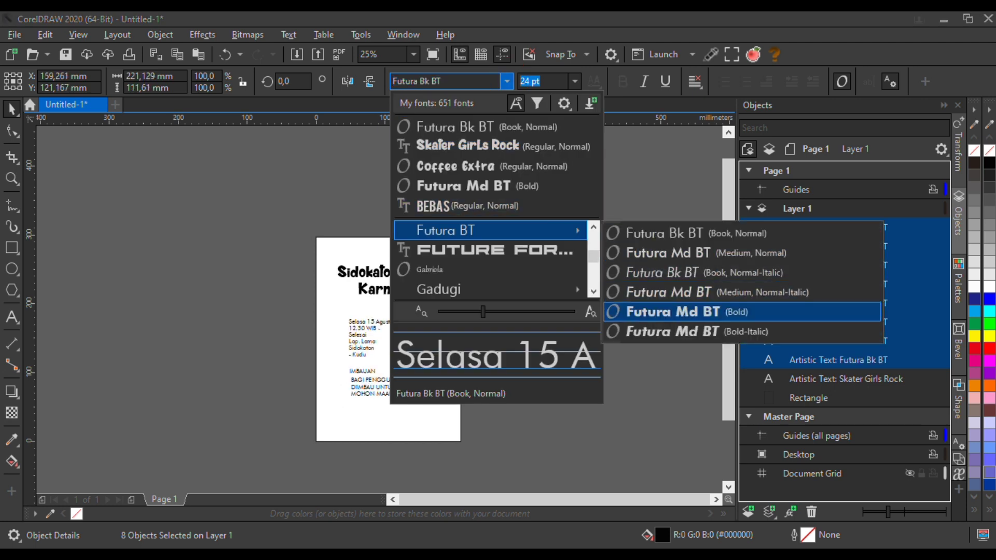
{"action": "left_click", "coordinate": [669, 311]}
{"action": "left_click", "coordinate": [573, 319]}
Move the "Selasa 15 Agustus 2023" line up, clear of the other details, and break it apart into separate words
{"action": "scroll", "coordinate": [368, 327], "scroll_direction": "up", "scroll_amount": 1}
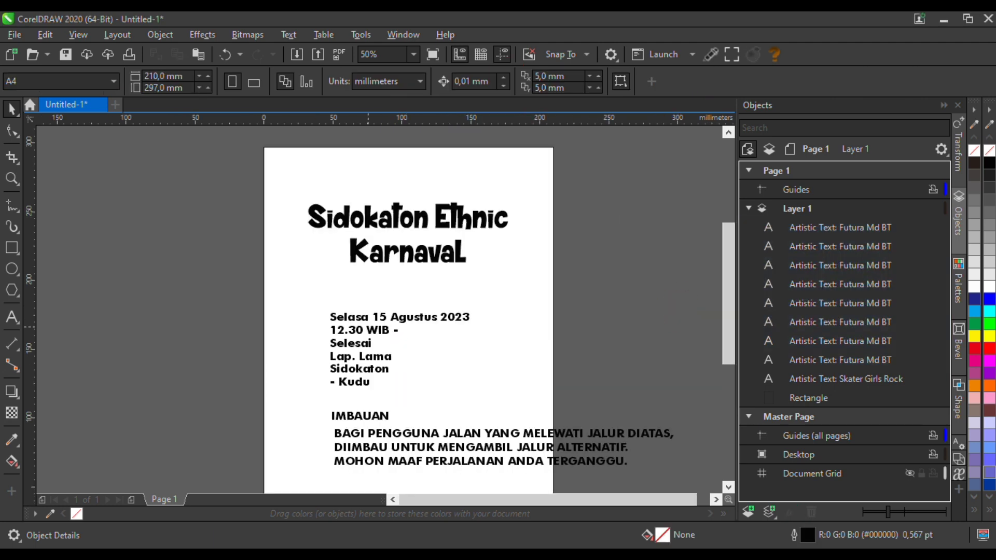
{"action": "left_click", "coordinate": [378, 319]}
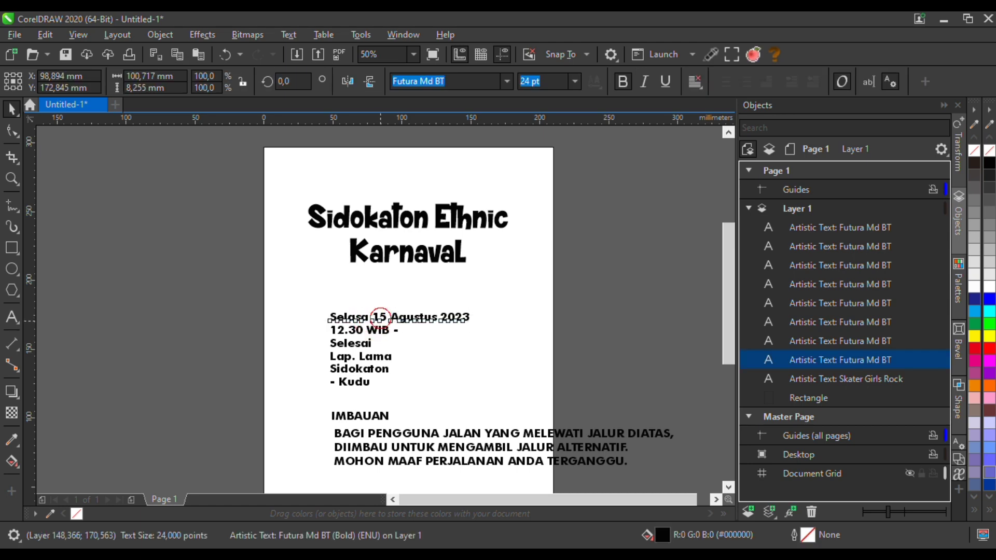
{"action": "left_click_drag", "start_coordinate": [378, 319], "coordinate": [378, 307]}
{"action": "scroll", "coordinate": [377, 307], "scroll_direction": "up", "scroll_amount": 1}
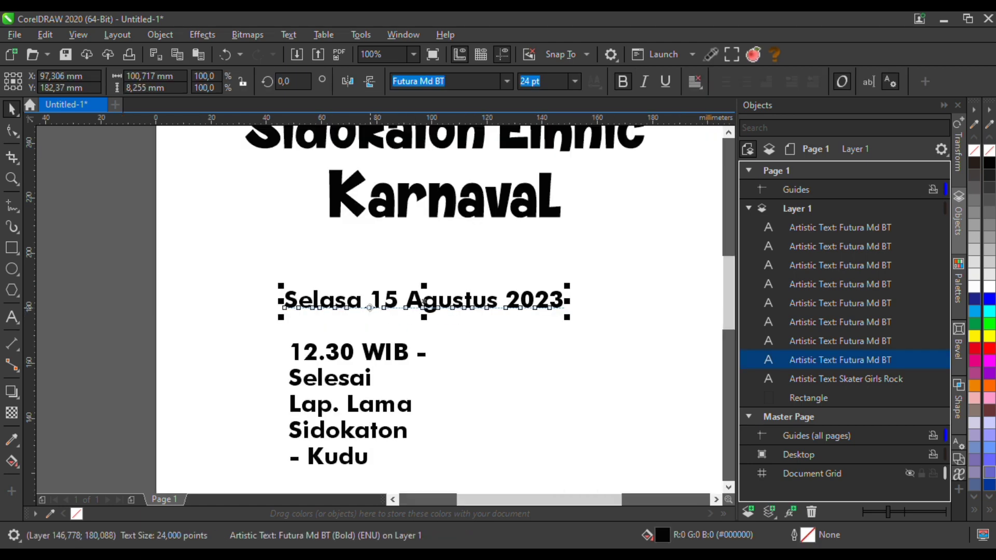
{"action": "key", "text": "ctrl+k"}
{"action": "left_click", "coordinate": [323, 299]}
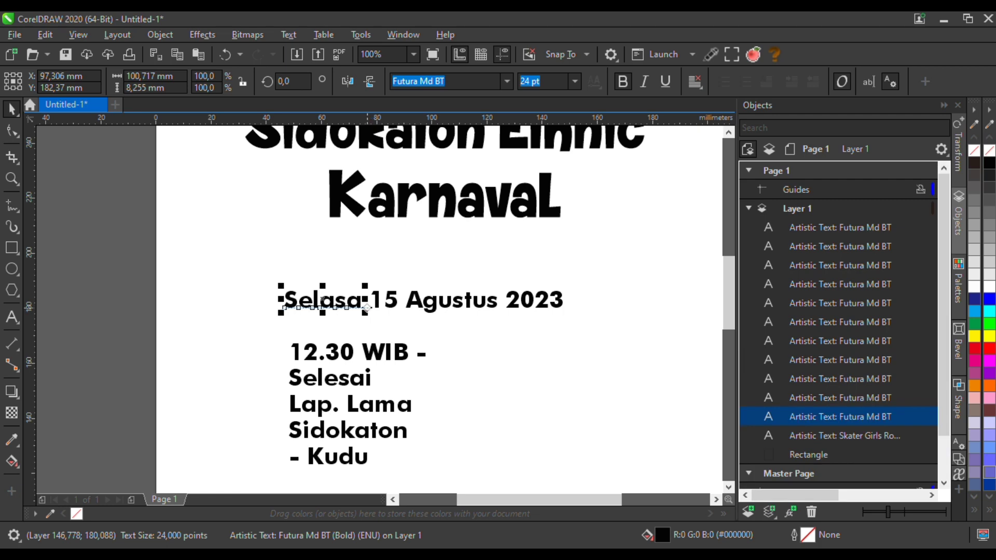
Move the time and venue lines together sideways to free the space around the date
{"action": "scroll", "coordinate": [322, 300], "scroll_direction": "down", "scroll_amount": 1}
{"action": "left_click_drag", "start_coordinate": [182, 321], "coordinate": [365, 420]}
{"action": "left_click_drag", "start_coordinate": [341, 362], "coordinate": [517, 361]}
{"action": "scroll", "coordinate": [347, 309], "scroll_direction": "up", "scroll_amount": 1}
Rotate "Selasa" so it reads vertically upward at the start of the date
{"action": "left_click", "coordinate": [334, 313]}
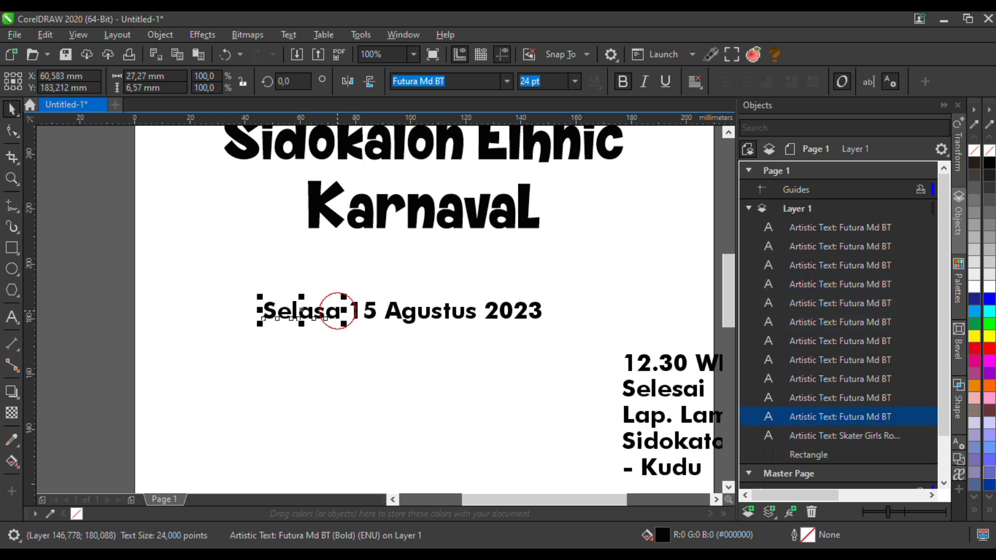
{"action": "left_click", "coordinate": [301, 310]}
{"action": "left_click_drag", "start_coordinate": [345, 296], "coordinate": [287, 265]}
Enlarge "15" beside the vertical "Selasa" and stack "Agustus", reduced to about 14.5 pt, and "2023" beneath it
{"action": "left_click", "coordinate": [372, 310]}
{"action": "left_click_drag", "start_coordinate": [363, 310], "coordinate": [338, 338]}
{"action": "left_click_drag", "start_coordinate": [415, 311], "coordinate": [348, 323]}
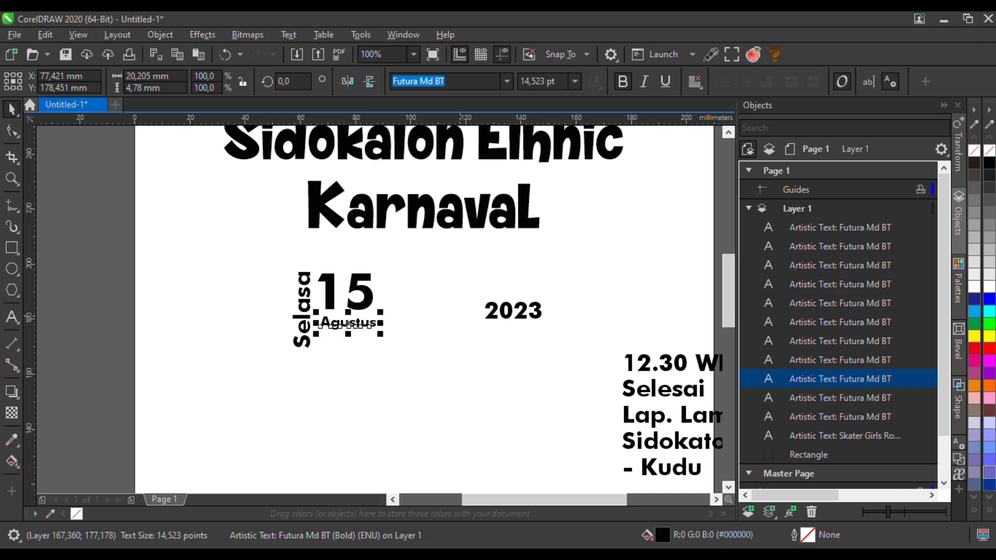
{"action": "left_click_drag", "start_coordinate": [514, 310], "coordinate": [347, 342]}
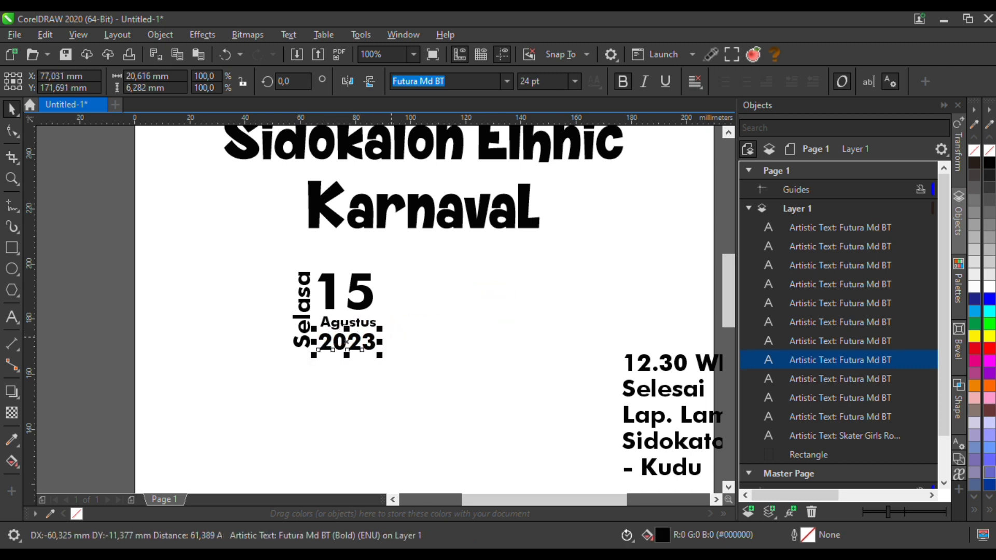
Enlarge "15" to about 59 pt, scale "Agustus" and "2023" up to nearly its width, and center all three horizontally
{"action": "left_click", "coordinate": [365, 299]}
{"action": "left_click_drag", "start_coordinate": [378, 314], "coordinate": [379, 317]}
{"action": "left_click_drag", "start_coordinate": [314, 310], "coordinate": [311, 308]}
{"action": "left_click", "coordinate": [363, 343]}
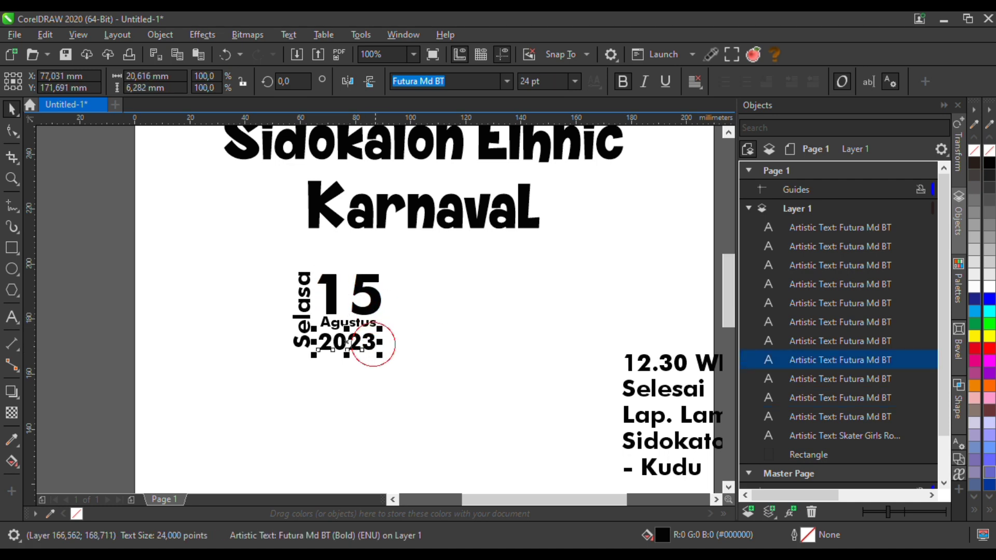
{"action": "left_click", "coordinate": [371, 323], "text": "shift"}
{"action": "left_click_drag", "start_coordinate": [378, 318], "coordinate": [387, 310]}
{"action": "left_click", "coordinate": [366, 294], "text": "shift"}
{"action": "key", "text": "c"}
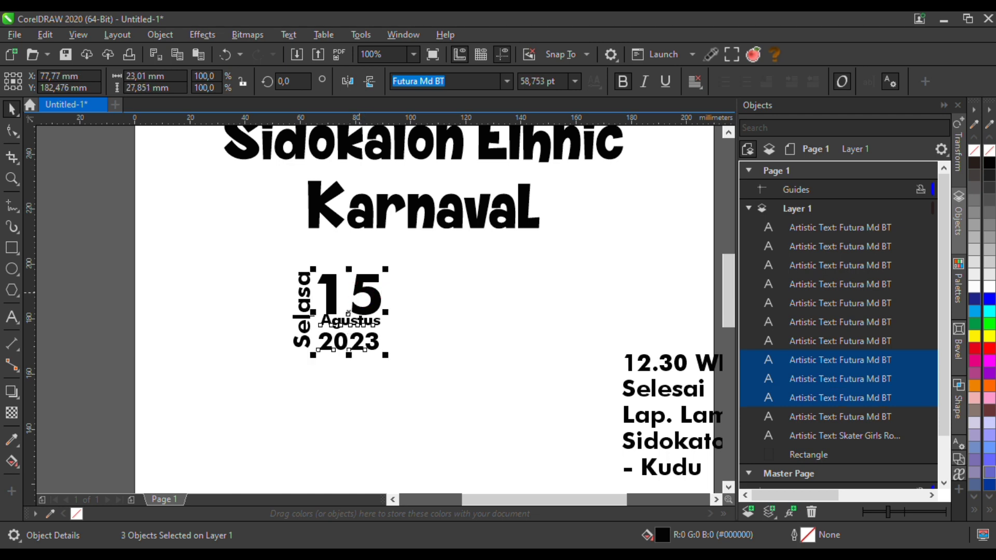
Fit the vertical "Selasa" to the height of the date block and nudge "Agustus" down between "15" and "2023"
{"action": "left_click", "coordinate": [344, 363]}
{"action": "scroll", "coordinate": [344, 359], "scroll_direction": "up", "scroll_amount": 1}
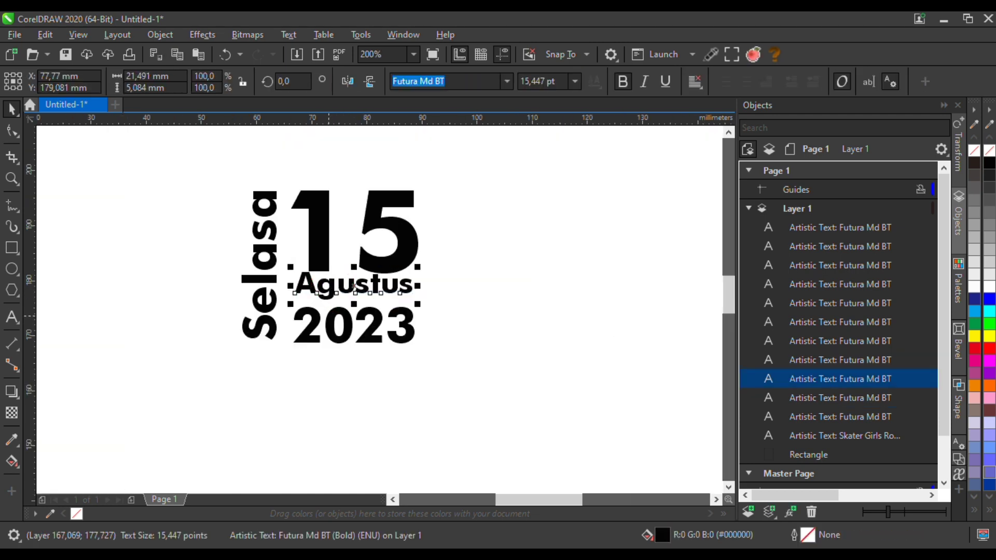
{"action": "left_click", "coordinate": [270, 316]}
{"action": "left_click_drag", "start_coordinate": [282, 345], "coordinate": [290, 343]}
{"action": "left_click", "coordinate": [329, 290]}
{"action": "left_click_drag", "start_coordinate": [330, 290], "coordinate": [330, 295]}
Move the whole date block toward the page's left side and place "12.30 WIB -" and "Selesai" beside it
{"action": "scroll", "coordinate": [329, 299], "scroll_direction": "down", "scroll_amount": 1}
{"action": "left_click_drag", "start_coordinate": [80, 224], "coordinate": [433, 382]}
{"action": "left_click_drag", "start_coordinate": [372, 270], "coordinate": [344, 285]}
{"action": "scroll", "coordinate": [303, 307], "scroll_direction": "down", "scroll_amount": 1}
{"action": "left_click_drag", "start_coordinate": [467, 318], "coordinate": [329, 297]}
{"action": "left_click_drag", "start_coordinate": [478, 332], "coordinate": [350, 316]}
{"action": "scroll", "coordinate": [351, 315], "scroll_direction": "up", "scroll_amount": 1}
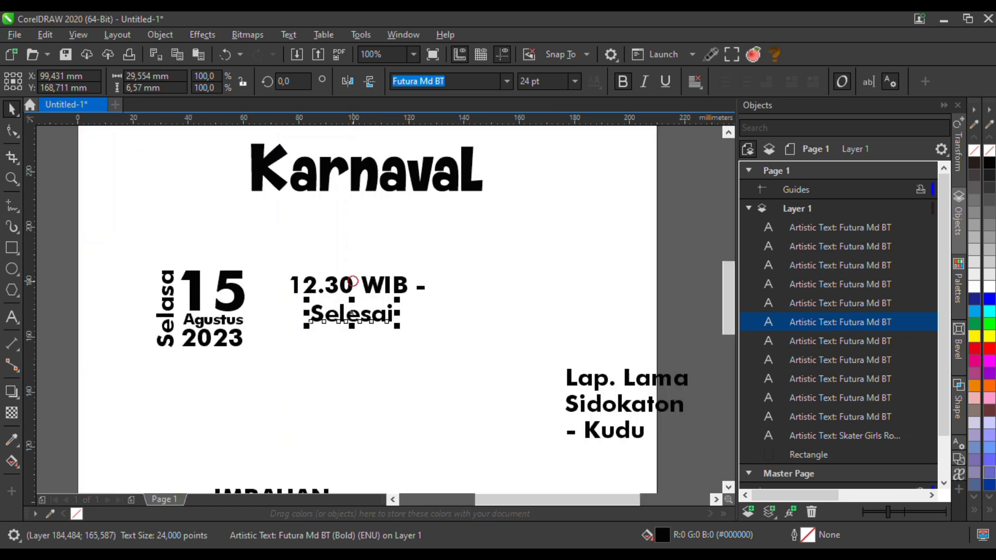
Split "12.30 WIB -" into two lines after "12.30" and move "Selesai" down beneath them
{"action": "double_click", "coordinate": [356, 285]}
{"action": "key", "text": "Return"}
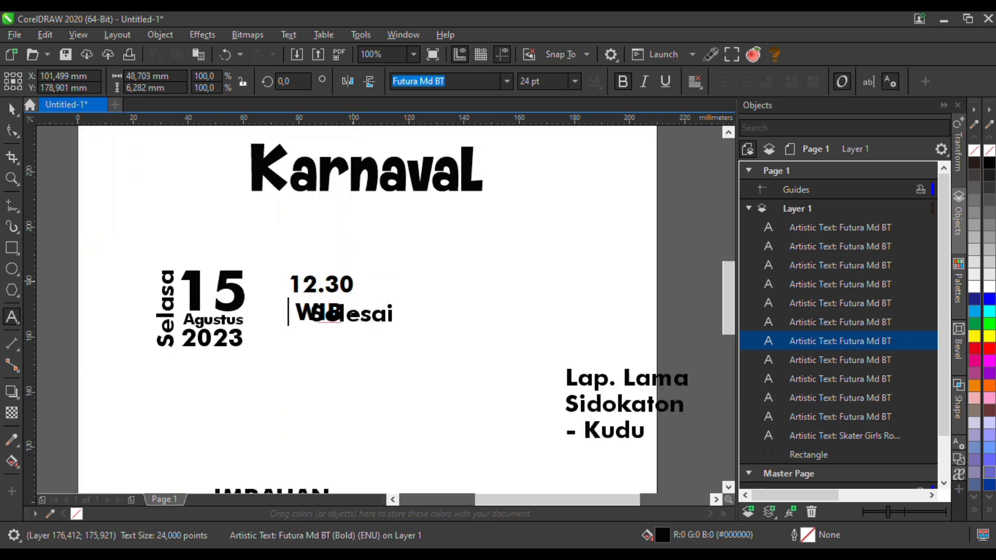
{"action": "left_click", "coordinate": [8, 104]}
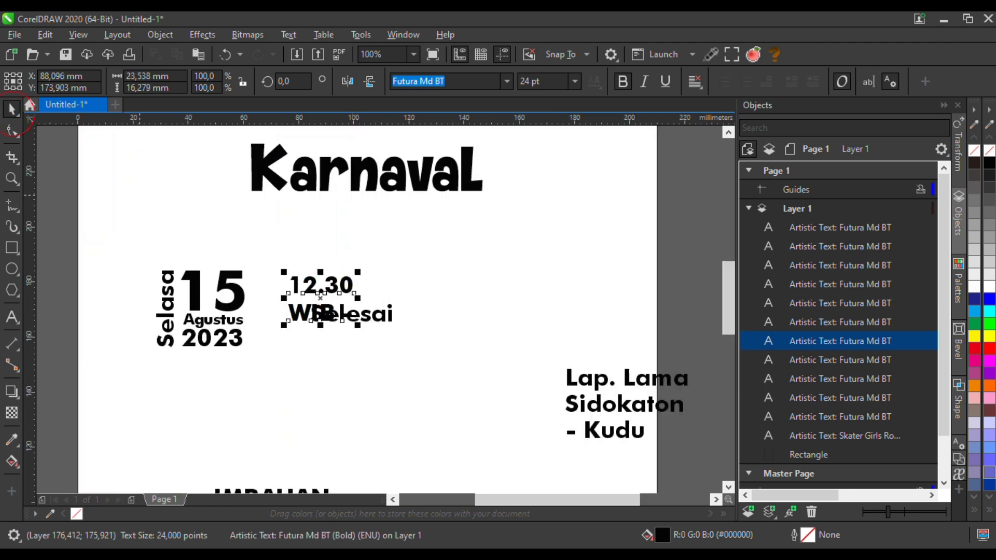
{"action": "left_click_drag", "start_coordinate": [383, 315], "coordinate": [384, 337]}
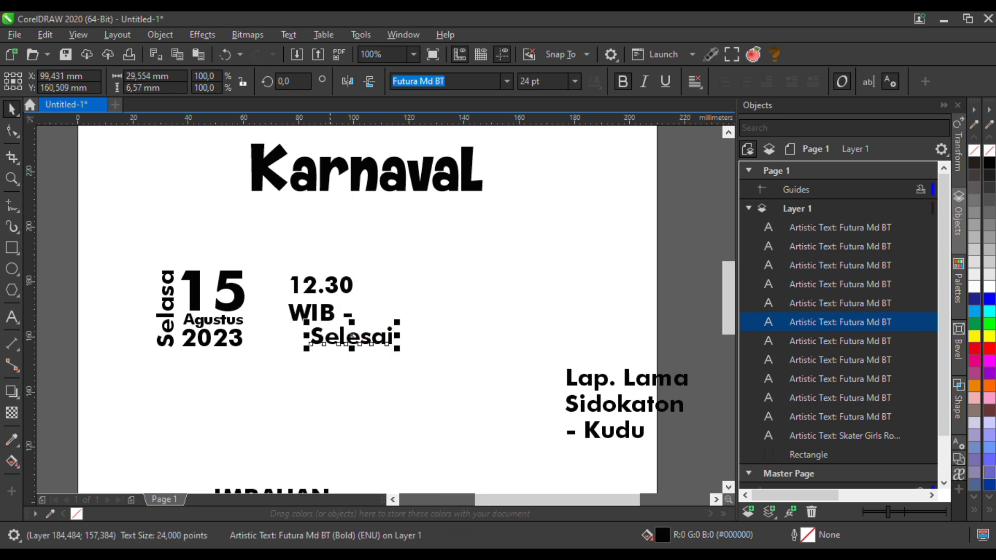
Left-align "Selesai" with the two-line time text
{"action": "left_click", "coordinate": [331, 314]}
{"action": "left_click", "coordinate": [381, 340]}
{"action": "left_click", "coordinate": [328, 313], "text": "shift"}
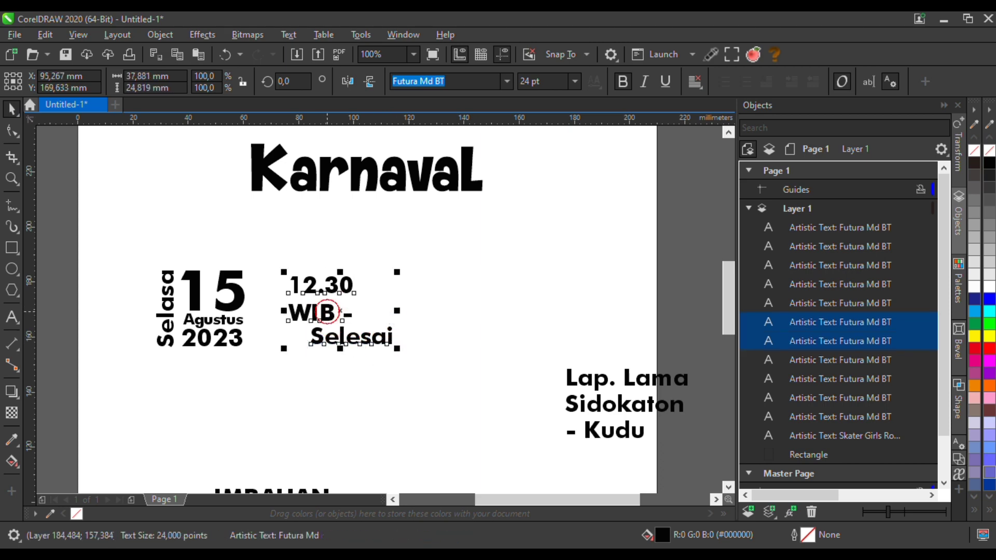
{"action": "key", "text": "l"}
{"action": "left_click", "coordinate": [422, 326]}
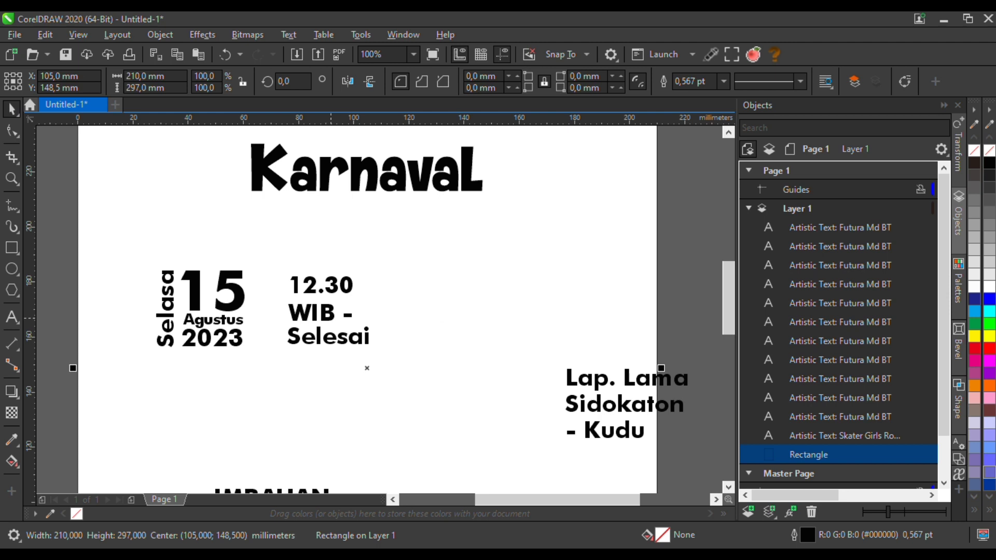
Break the time text apart into two objects and enlarge "12.30" to about 31 pt
{"action": "left_click", "coordinate": [330, 314]}
{"action": "key", "text": "ctrl+k"}
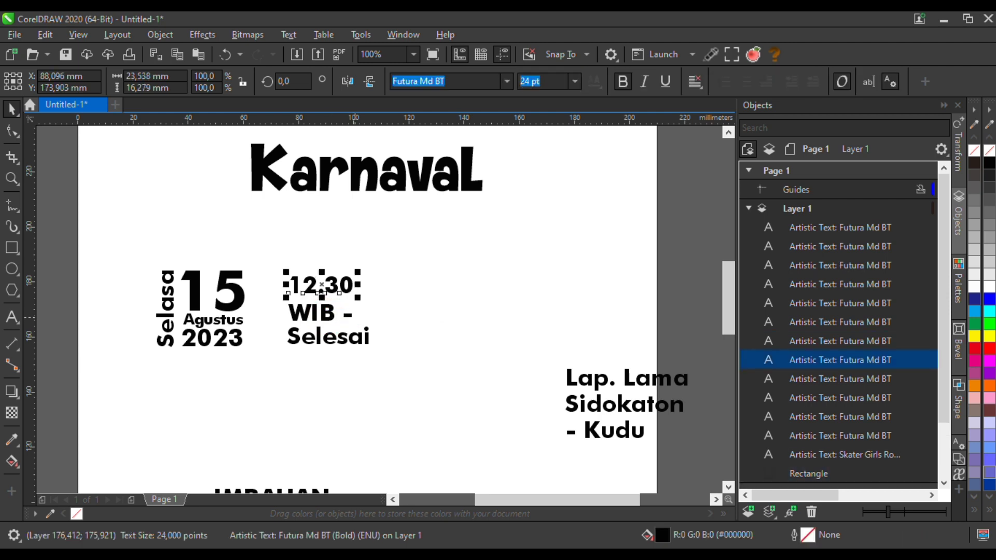
{"action": "left_click_drag", "start_coordinate": [358, 298], "coordinate": [370, 344]}
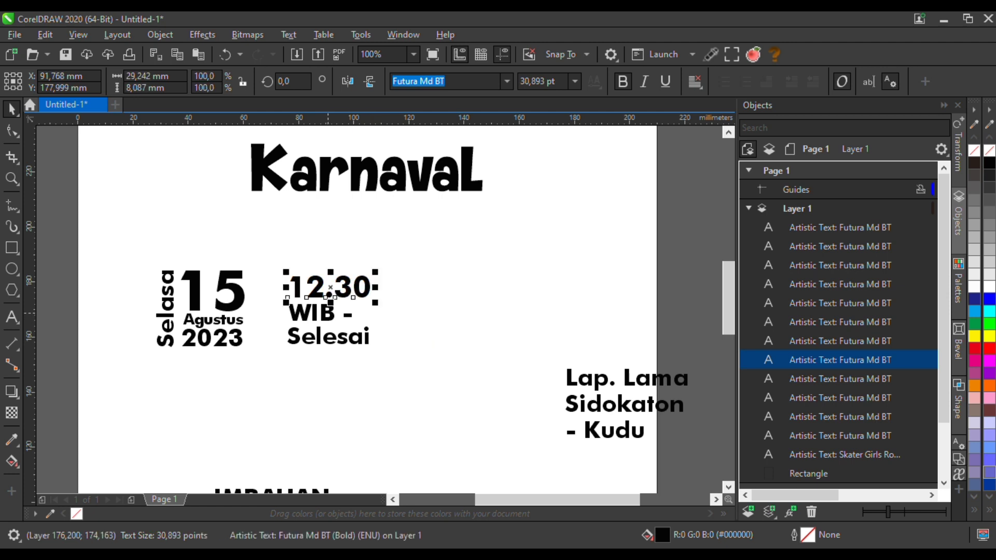
Enlarge "WIB -" to about 32 pt and center it horizontally with "12.30"
{"action": "left_click", "coordinate": [328, 313]}
{"action": "left_click_drag", "start_coordinate": [354, 301], "coordinate": [372, 297]}
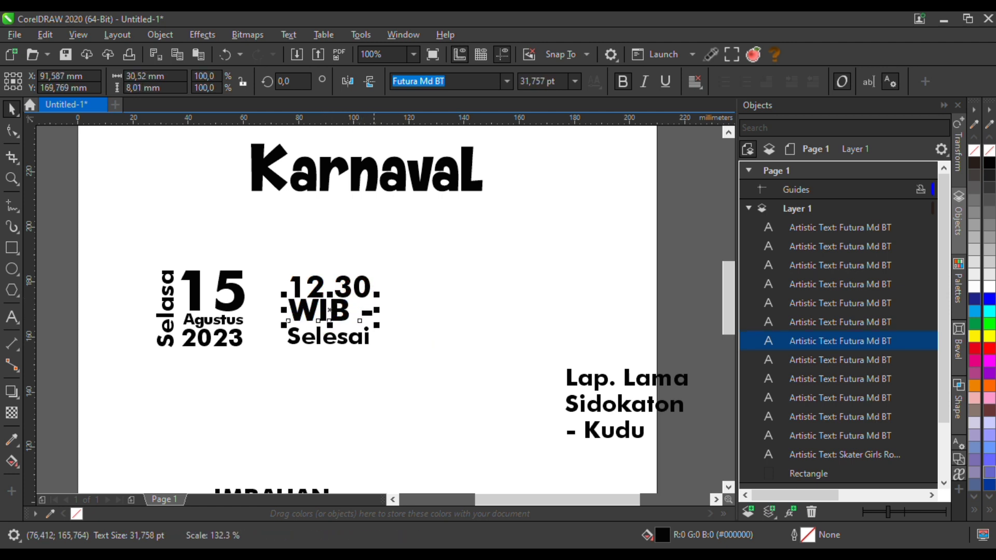
{"action": "left_click", "coordinate": [342, 288], "text": "shift"}
{"action": "key", "text": "c"}
Align the bottom of "Selesai" with the bottom of "2023" in the date block
{"action": "left_click", "coordinate": [336, 335]}
{"action": "scroll", "coordinate": [335, 327], "scroll_direction": "up", "scroll_amount": 1}
{"action": "left_click", "coordinate": [346, 309]}
{"action": "scroll", "coordinate": [342, 326], "scroll_direction": "up", "scroll_amount": 1}
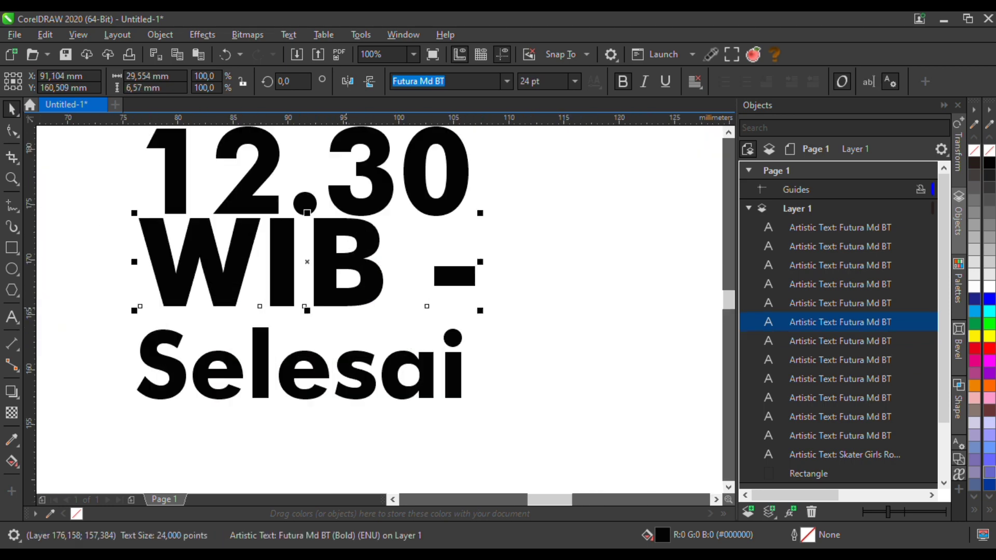
{"action": "scroll", "coordinate": [322, 345], "scroll_direction": "down", "scroll_amount": 2}
{"action": "left_click", "coordinate": [321, 345]}
{"action": "left_click", "coordinate": [147, 355], "text": "shift"}
{"action": "key", "text": "b"}
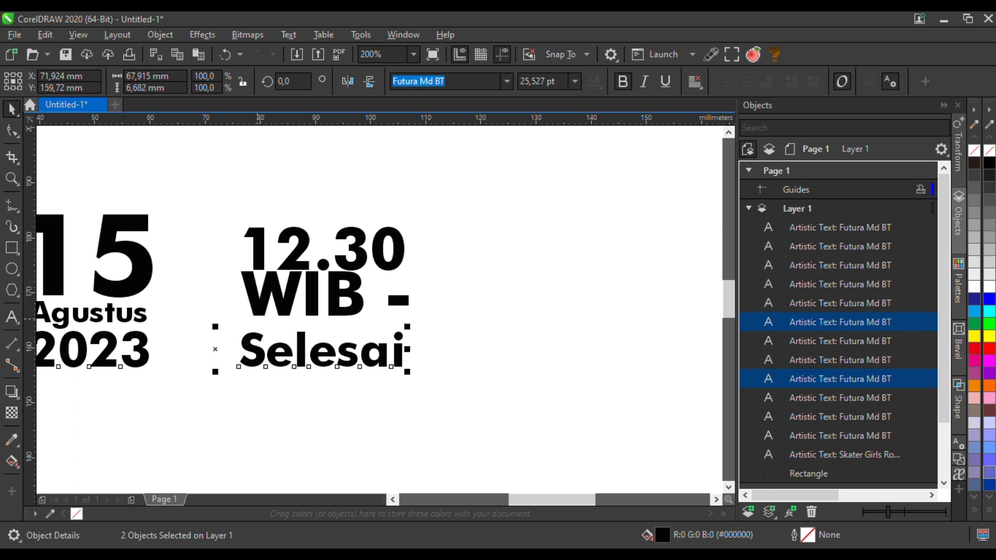
Shift "WIB -" slightly down toward "Selesai" and enlarge "12.30" to about 31.5 pt
{"action": "left_click_drag", "start_coordinate": [315, 297], "coordinate": [315, 305]}
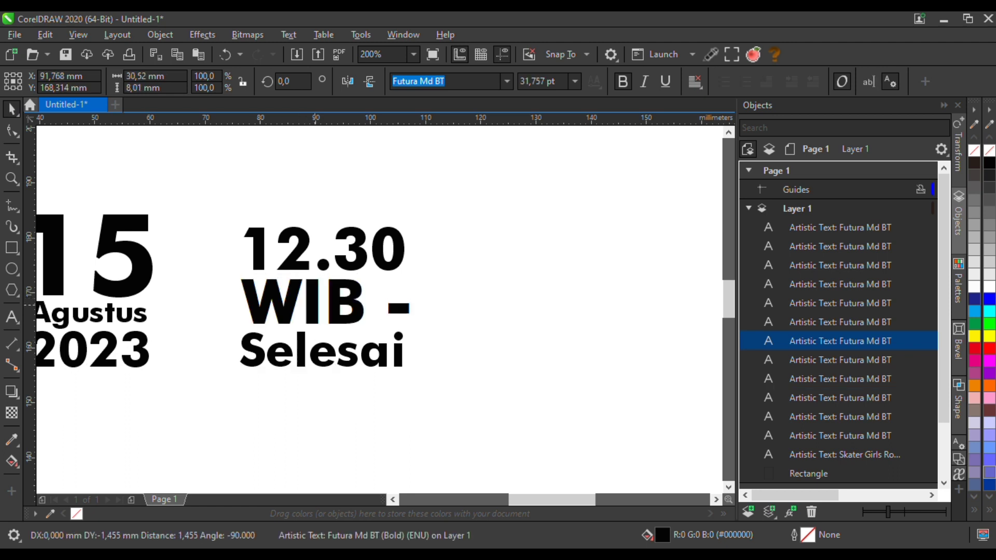
{"action": "scroll", "coordinate": [322, 303], "scroll_direction": "down", "scroll_amount": 2}
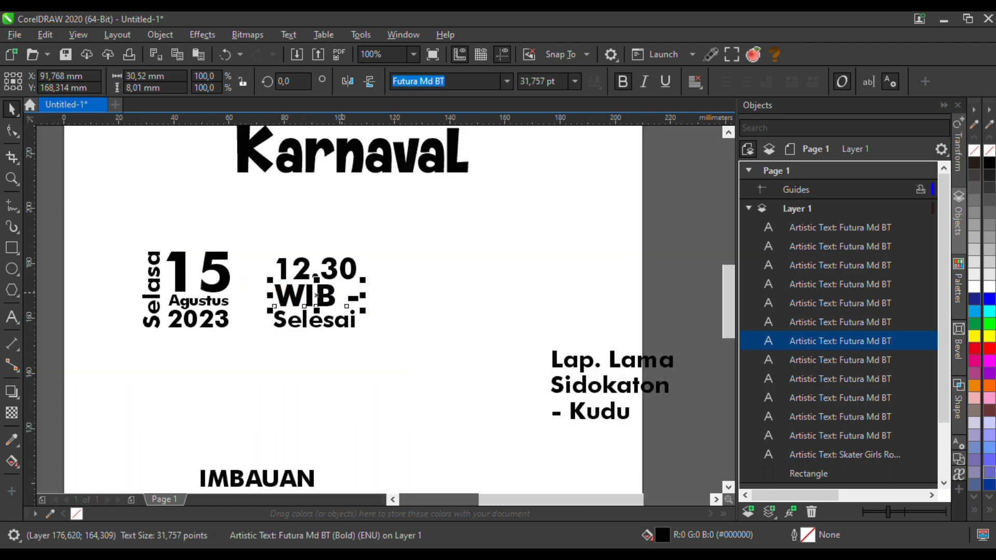
{"action": "scroll", "coordinate": [352, 289], "scroll_direction": "up", "scroll_amount": 2}
{"action": "left_click_drag", "start_coordinate": [371, 275], "coordinate": [372, 281]}
{"action": "left_click", "coordinate": [395, 290]}
{"action": "left_click", "coordinate": [357, 267]}
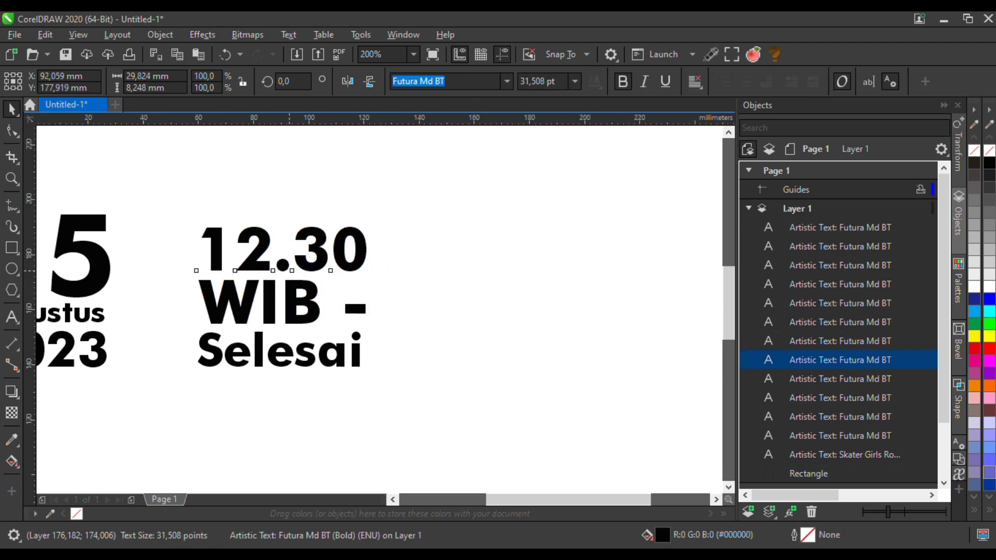
{"action": "scroll", "coordinate": [287, 268], "scroll_direction": "down", "scroll_amount": 4}
{"action": "left_click", "coordinate": [503, 260]}
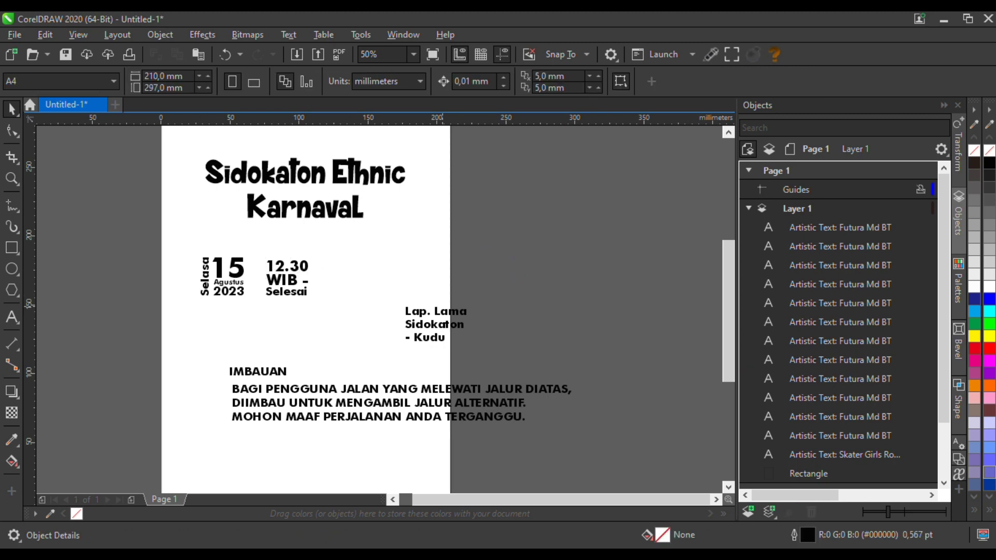
Move "Lap. Lama" to the right of the time block and align its top with "12.30"
{"action": "scroll", "coordinate": [443, 305], "scroll_direction": "up", "scroll_amount": 2}
{"action": "left_click_drag", "start_coordinate": [450, 320], "coordinate": [319, 229]}
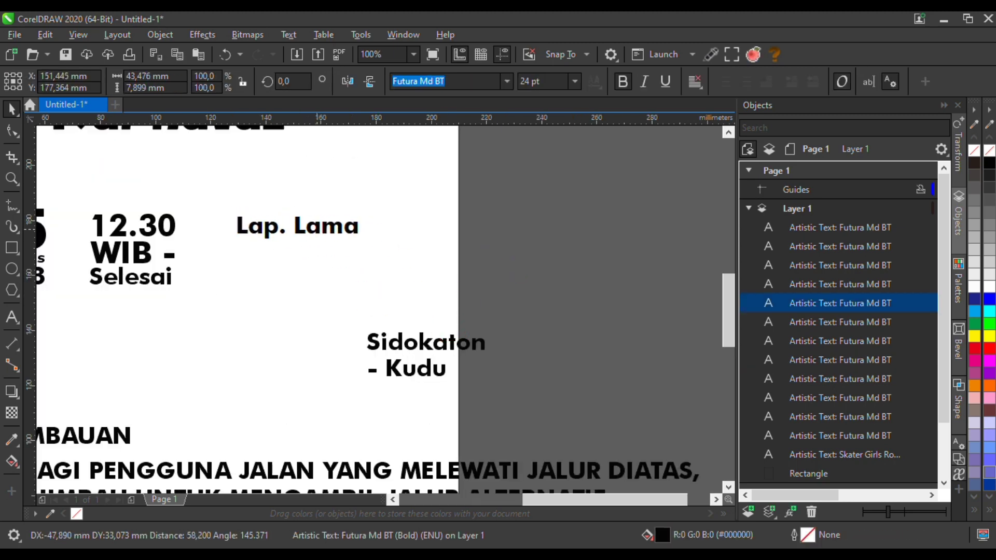
{"action": "left_click", "coordinate": [173, 222], "text": "shift"}
{"action": "key", "text": "t"}
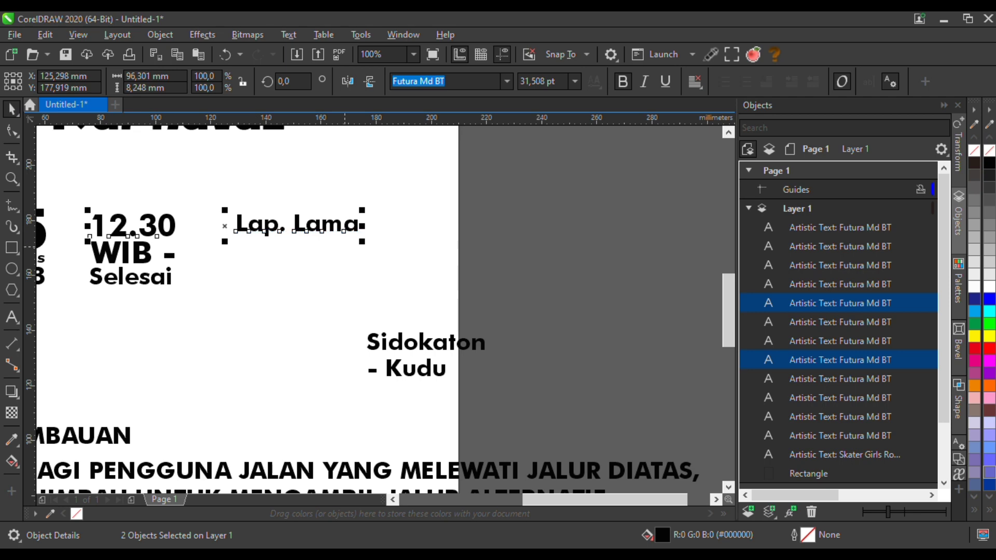
Align the top of "12.30" with the top of "15" and stretch it vertically by about 121% down to "WIB -"
{"action": "scroll", "coordinate": [356, 249], "scroll_direction": "down", "scroll_amount": 1}
{"action": "left_click", "coordinate": [473, 238]}
{"action": "scroll", "coordinate": [248, 228], "scroll_direction": "up", "scroll_amount": 1}
{"action": "left_click", "coordinate": [254, 236]}
{"action": "left_click", "coordinate": [133, 240], "text": "shift"}
{"action": "left_click", "coordinate": [281, 297]}
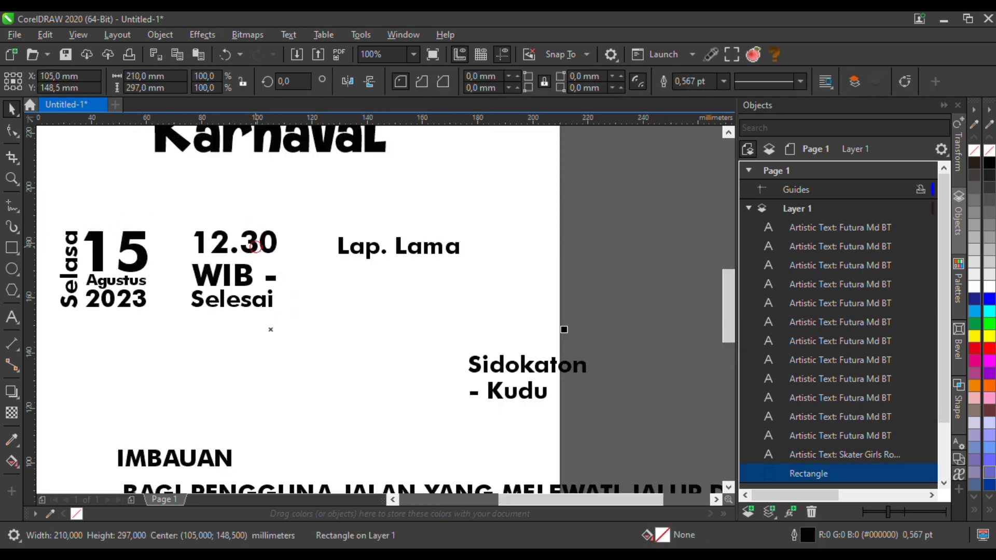
{"action": "left_click", "coordinate": [256, 245]}
{"action": "scroll", "coordinate": [256, 245], "scroll_direction": "up", "scroll_amount": 1}
{"action": "left_click_drag", "start_coordinate": [261, 255], "coordinate": [261, 265]}
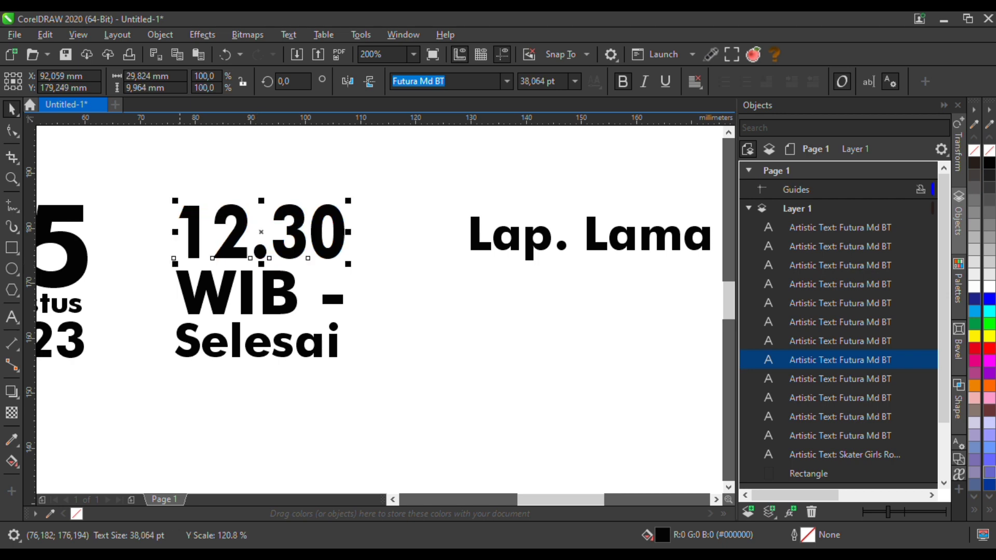
Place "Sidokaton" directly beneath "Lap. Lama" and enlarge it to about 25 pt
{"action": "scroll", "coordinate": [218, 243], "scroll_direction": "down", "scroll_amount": 2}
{"action": "left_click_drag", "start_coordinate": [332, 300], "coordinate": [266, 255]}
{"action": "scroll", "coordinate": [241, 242], "scroll_direction": "up", "scroll_amount": 1}
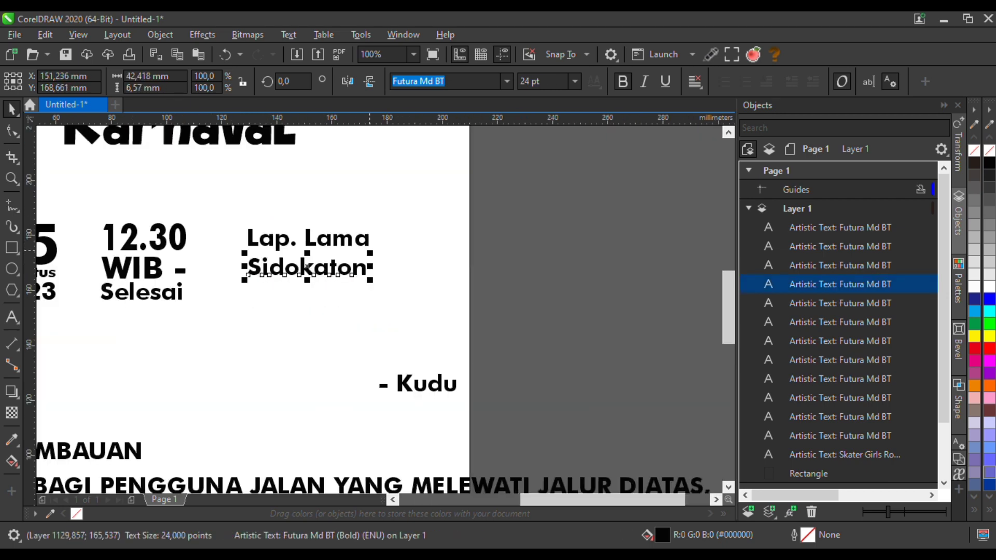
{"action": "left_click_drag", "start_coordinate": [370, 251], "coordinate": [370, 244]}
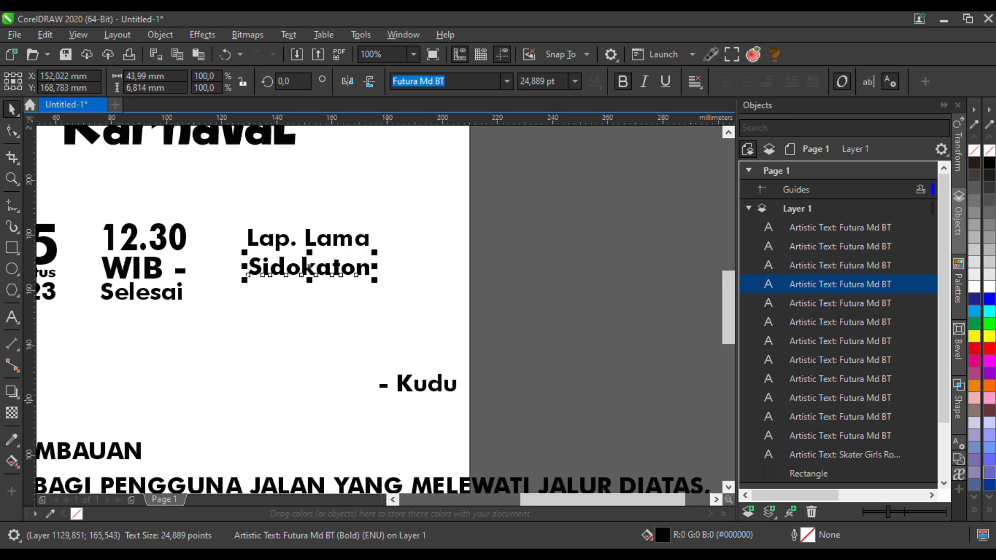
Place "- Kudu" directly beneath "Sidokaton" and enlarge it to about 36.6 pt so both lines have a similar width
{"action": "left_click_drag", "start_coordinate": [418, 385], "coordinate": [298, 295]}
{"action": "left_click_drag", "start_coordinate": [432, 237], "coordinate": [378, 264]}
{"action": "key", "text": "Escape"}
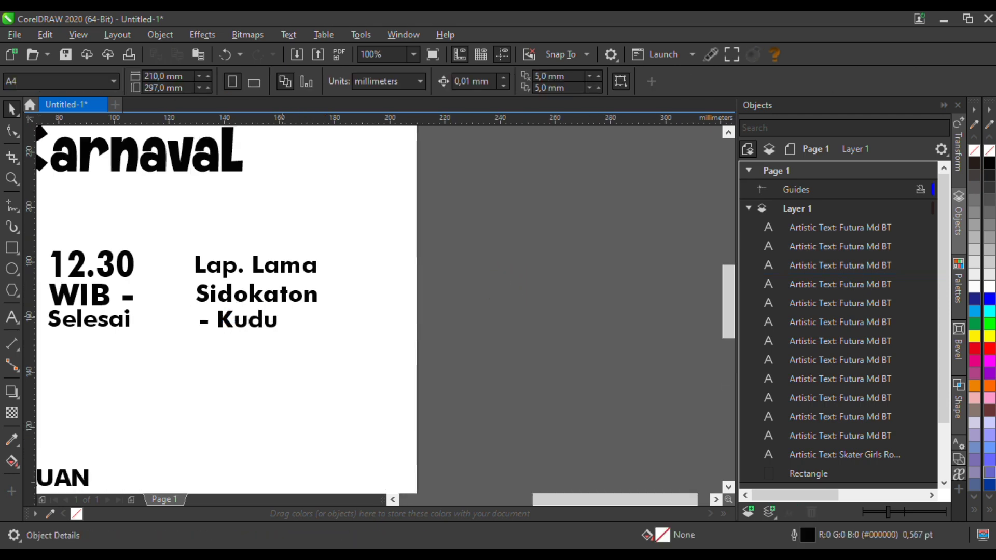
{"action": "left_click", "coordinate": [275, 322]}
{"action": "left_click_drag", "start_coordinate": [281, 307], "coordinate": [317, 270]}
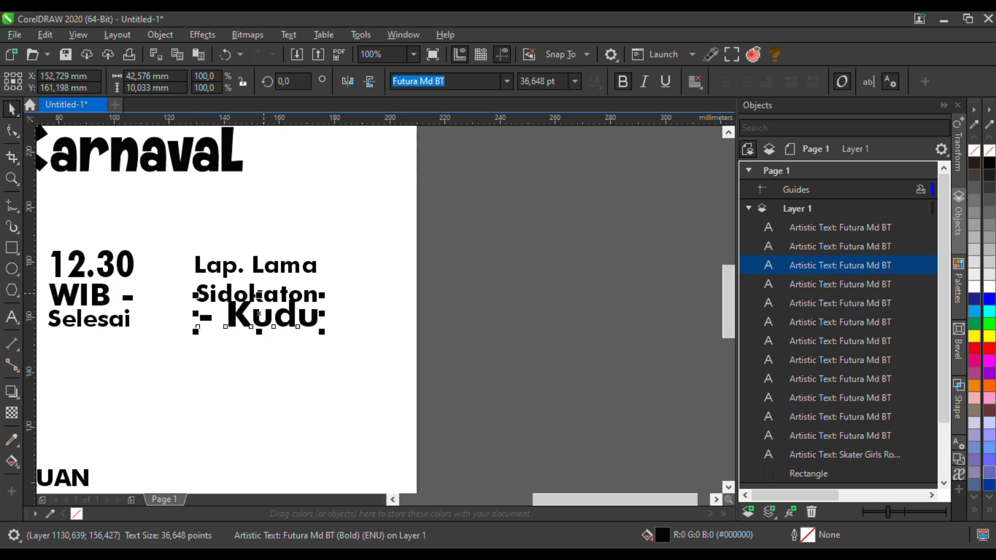
Move "Sidokaton" slightly up toward "Lap. Lama"
{"action": "left_click", "coordinate": [282, 291]}
{"action": "scroll", "coordinate": [280, 291], "scroll_direction": "up", "scroll_amount": 1}
{"action": "left_click_drag", "start_coordinate": [287, 289], "coordinate": [285, 297]}
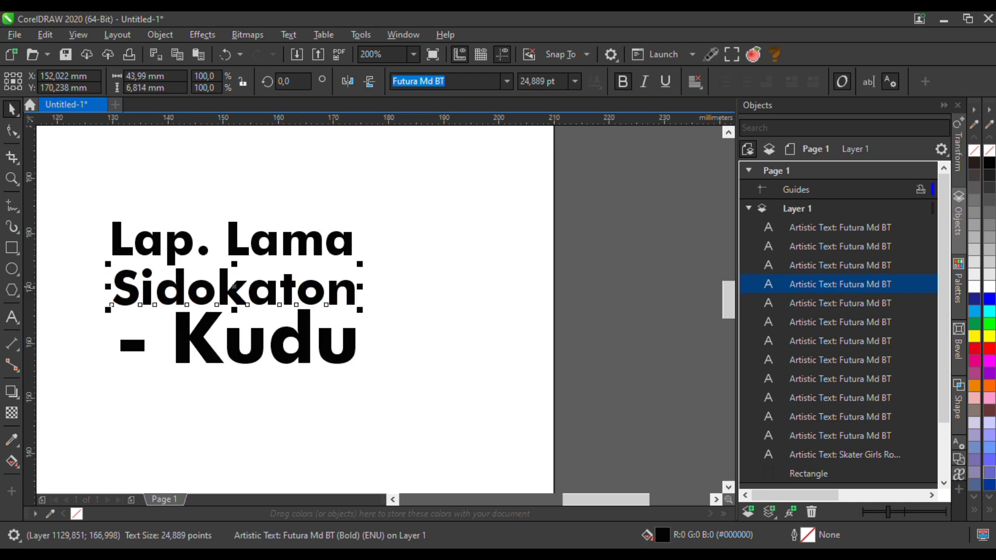
Align the top of "Lap. Lama" with "12.30" and the bottom of "- Kudu" with "Selesai"
{"action": "scroll", "coordinate": [330, 293], "scroll_direction": "down", "scroll_amount": 2}
{"action": "left_click", "coordinate": [314, 280]}
{"action": "scroll", "coordinate": [244, 284], "scroll_direction": "up", "scroll_amount": 1}
{"action": "left_click", "coordinate": [231, 269], "text": "shift"}
{"action": "key", "text": "t"}
{"action": "left_click", "coordinate": [568, 267]}
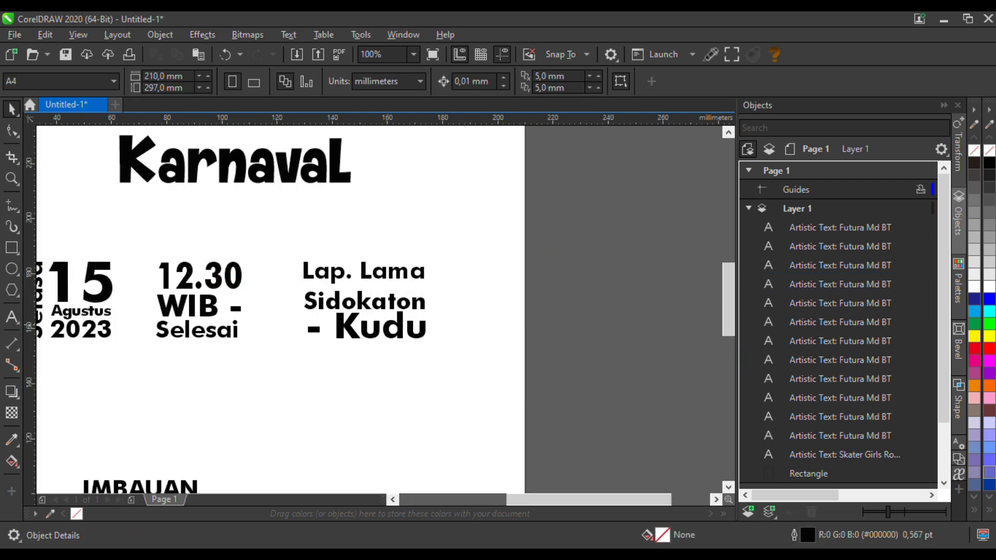
{"action": "left_click", "coordinate": [367, 324]}
{"action": "left_click", "coordinate": [229, 328], "text": "shift"}
{"action": "left_click", "coordinate": [574, 305]}
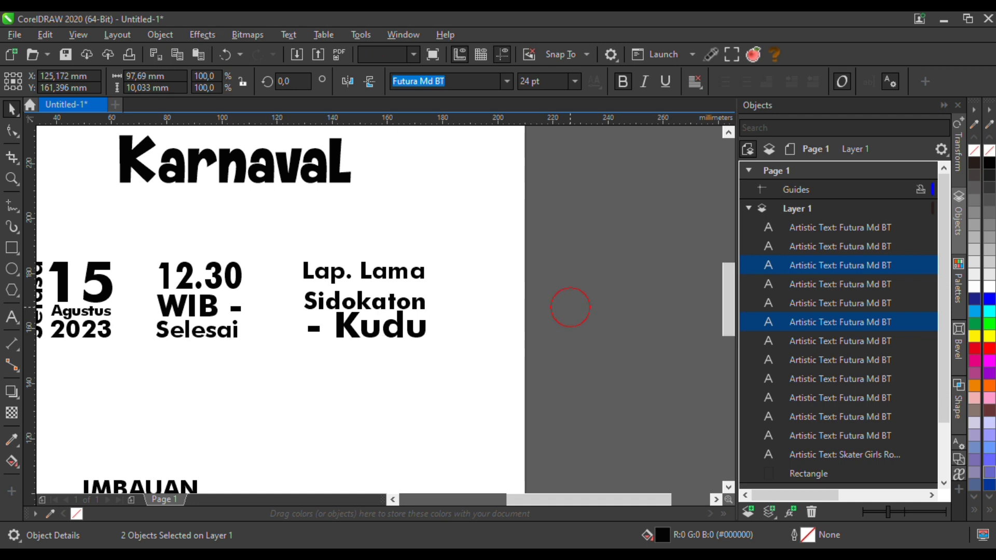
Shift "Sidokaton" up so it sits evenly between "Lap. Lama" and "- Kudu"
{"action": "left_click", "coordinate": [362, 299]}
{"action": "scroll", "coordinate": [362, 301], "scroll_direction": "up", "scroll_amount": 1}
{"action": "left_click_drag", "start_coordinate": [362, 295], "coordinate": [361, 281]}
Enlarge the date, time and venue blocks together by about 109%, to about 159 mm wide
{"action": "scroll", "coordinate": [436, 301], "scroll_direction": "down", "scroll_amount": 2}
{"action": "left_click_drag", "start_coordinate": [539, 262], "coordinate": [213, 351]}
{"action": "left_click_drag", "start_coordinate": [453, 324], "coordinate": [472, 328]}
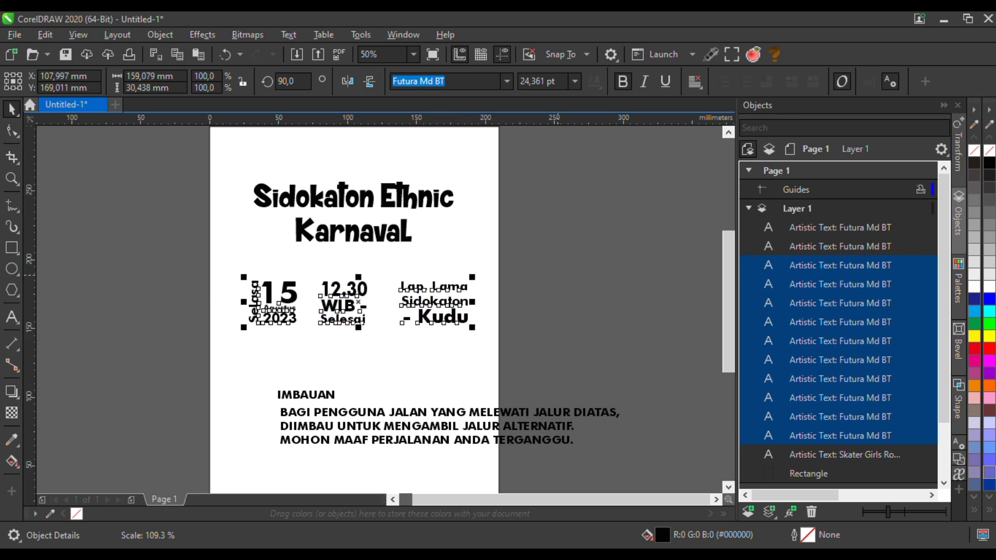
{"action": "left_click", "coordinate": [537, 328]}
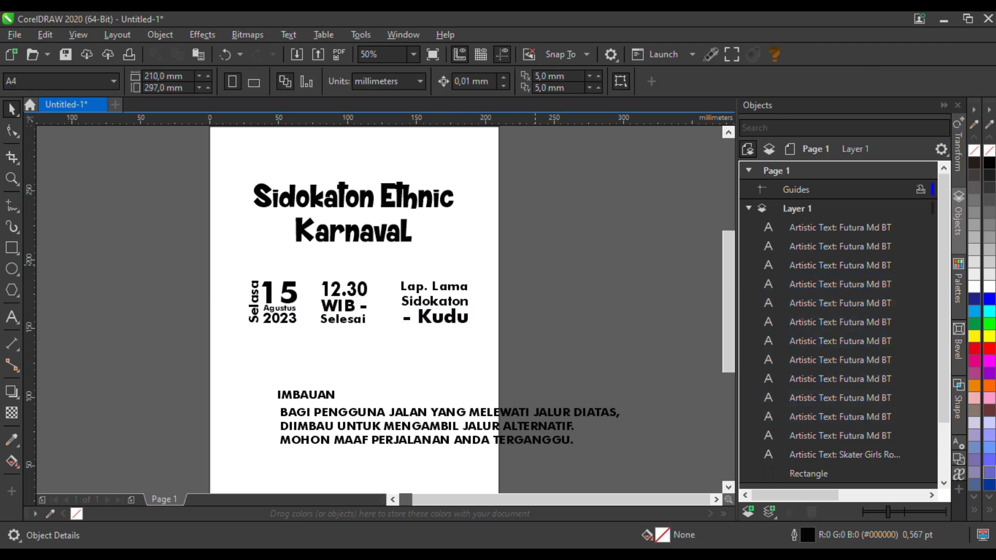
Move the time block slightly right and adjust the venue block horizontally to even out the gaps between the three blocks
{"action": "left_click_drag", "start_coordinate": [333, 336], "coordinate": [311, 340]}
{"action": "scroll", "coordinate": [338, 294], "scroll_direction": "up", "scroll_amount": 1}
{"action": "left_click_drag", "start_coordinate": [337, 287], "coordinate": [352, 287]}
{"action": "scroll", "coordinate": [413, 302], "scroll_direction": "down", "scroll_amount": 1}
{"action": "left_click", "coordinate": [608, 268]}
{"action": "left_click_drag", "start_coordinate": [607, 269], "coordinate": [431, 360]}
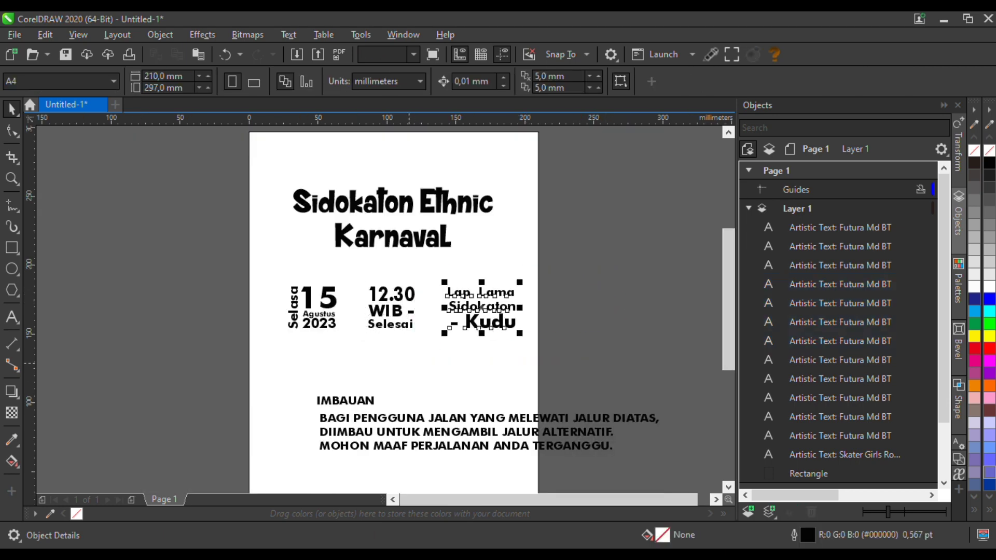
{"action": "scroll", "coordinate": [454, 312], "scroll_direction": "up", "scroll_amount": 1}
{"action": "left_click_drag", "start_coordinate": [470, 272], "coordinate": [460, 273]}
{"action": "scroll", "coordinate": [390, 293], "scroll_direction": "down", "scroll_amount": 1}
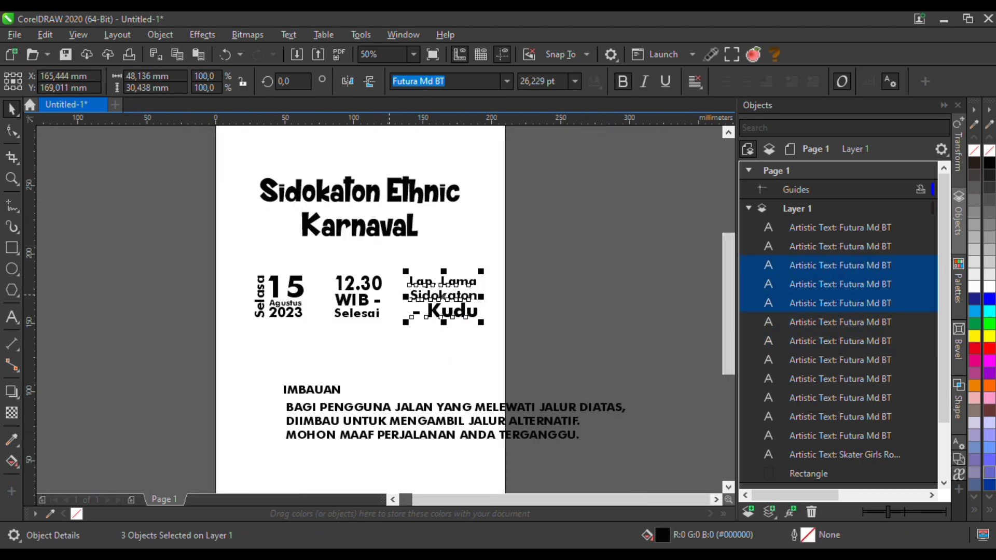
{"action": "left_click", "coordinate": [541, 298]}
{"action": "key", "text": "Escape"}
Draw a vertical bar about 2.1 by 32 mm between the date and time blocks, filled black without an outline
{"action": "key", "text": "F6"}
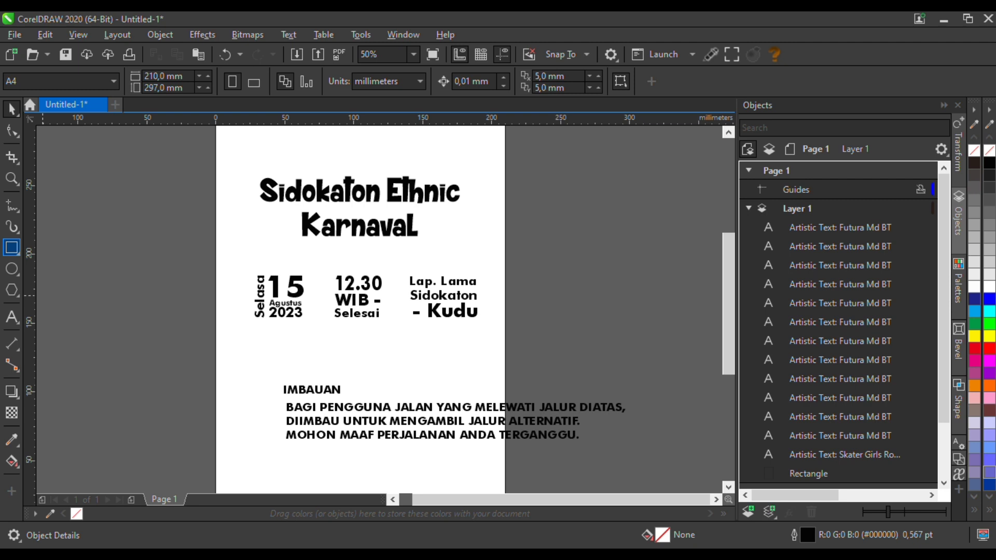
{"action": "scroll", "coordinate": [324, 281], "scroll_direction": "up", "scroll_amount": 2}
{"action": "left_click_drag", "start_coordinate": [307, 270], "coordinate": [312, 359]}
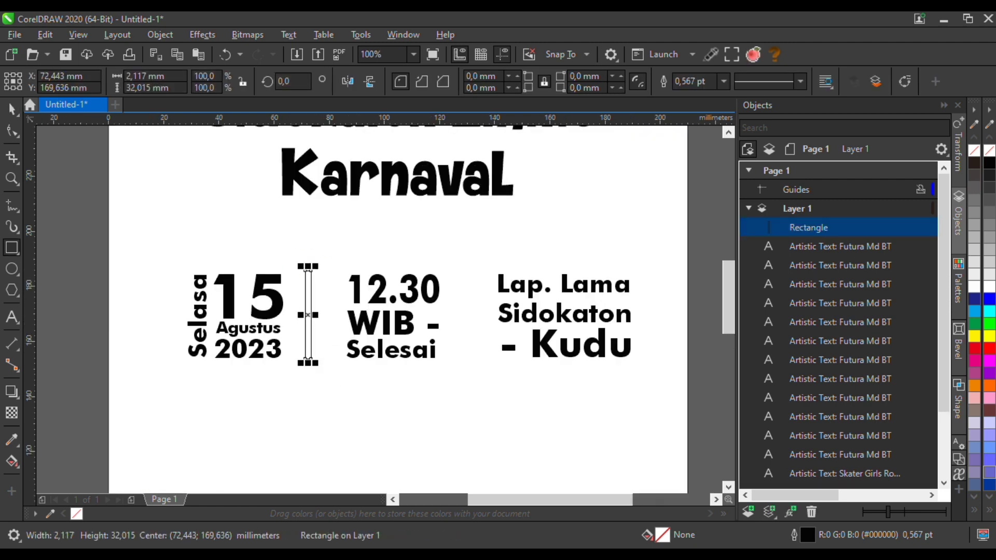
{"action": "left_click", "coordinate": [12, 109]}
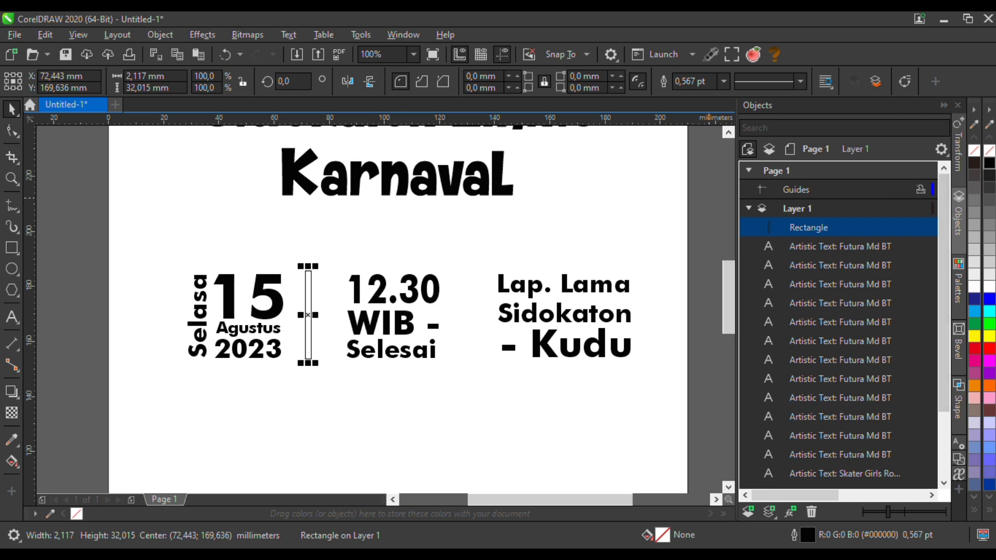
{"action": "left_click", "coordinate": [989, 163]}
{"action": "right_click", "coordinate": [989, 151]}
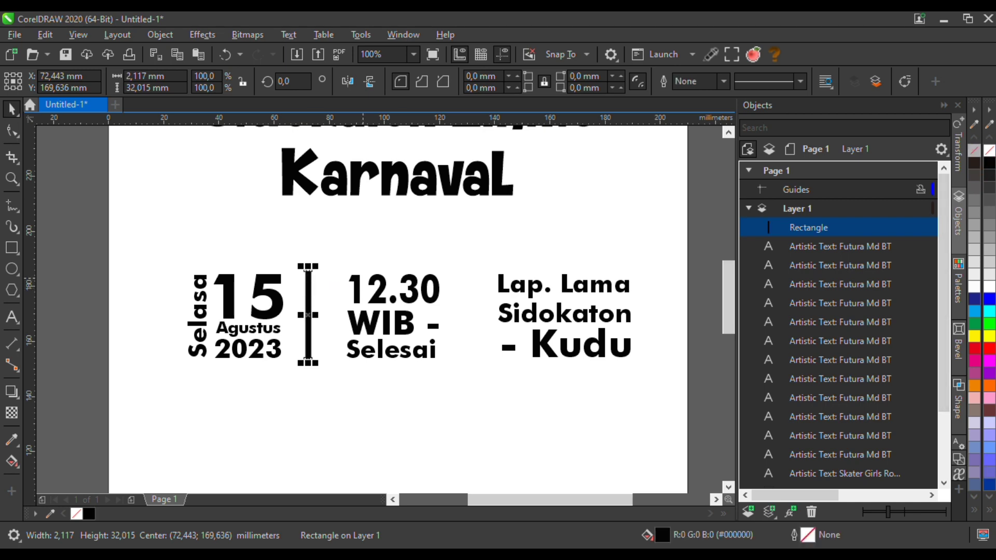
Align the bar with the text rows at about 30.3 mm high and centre it in the gap between date and time
{"action": "left_click", "coordinate": [353, 278], "text": "shift"}
{"action": "left_click", "coordinate": [345, 258]}
{"action": "scroll", "coordinate": [322, 290], "scroll_direction": "up", "scroll_amount": 1}
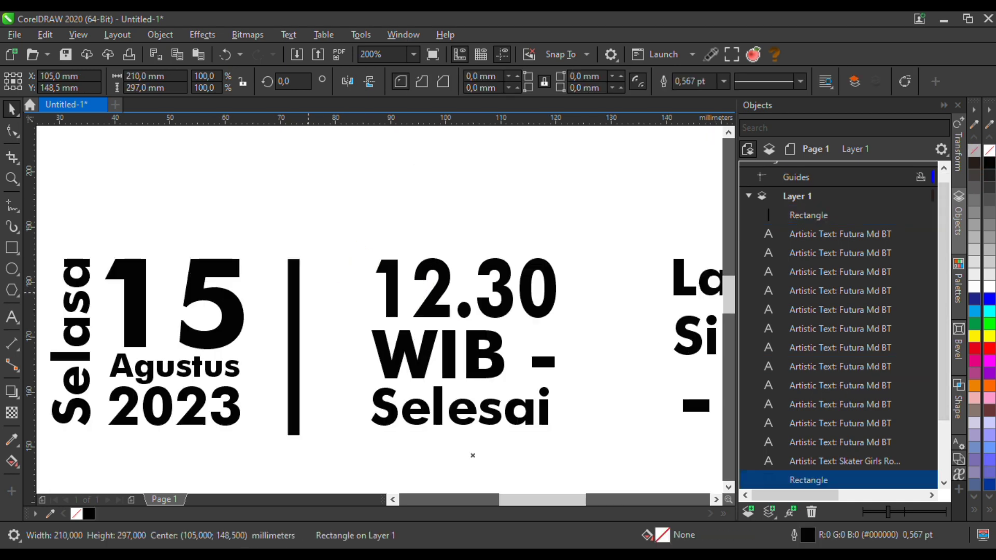
{"action": "mouse_move", "coordinate": [297, 415]}
{"action": "left_mouse_down"}
{"action": "mouse_move", "coordinate": [310, 415]}
{"action": "mouse_move", "coordinate": [307, 430]}
{"action": "left_mouse_up"}
{"action": "scroll", "coordinate": [301, 405], "scroll_direction": "down", "scroll_amount": 1}
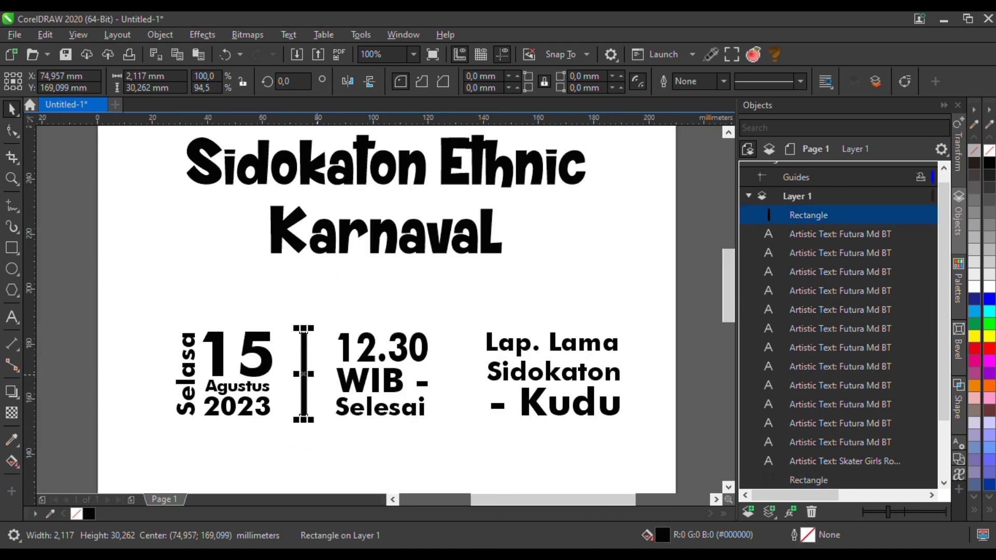
Narrow the divider bar to about 1.2 mm and place a copy of it between the time and venue blocks
{"action": "scroll", "coordinate": [309, 392], "scroll_direction": "up", "scroll_amount": 2}
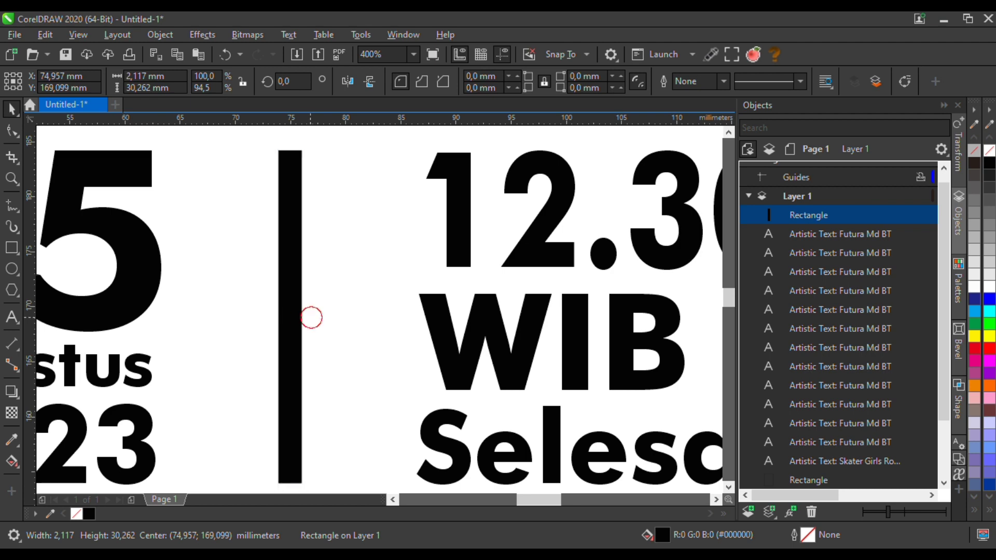
{"action": "scroll", "coordinate": [301, 316], "scroll_direction": "down", "scroll_amount": 2}
{"action": "left_click_drag", "start_coordinate": [287, 313], "coordinate": [442, 314]}
{"action": "right_click", "coordinate": [442, 314]}
{"action": "scroll", "coordinate": [423, 320], "scroll_direction": "down", "scroll_amount": 1}
{"action": "left_click", "coordinate": [645, 318]}
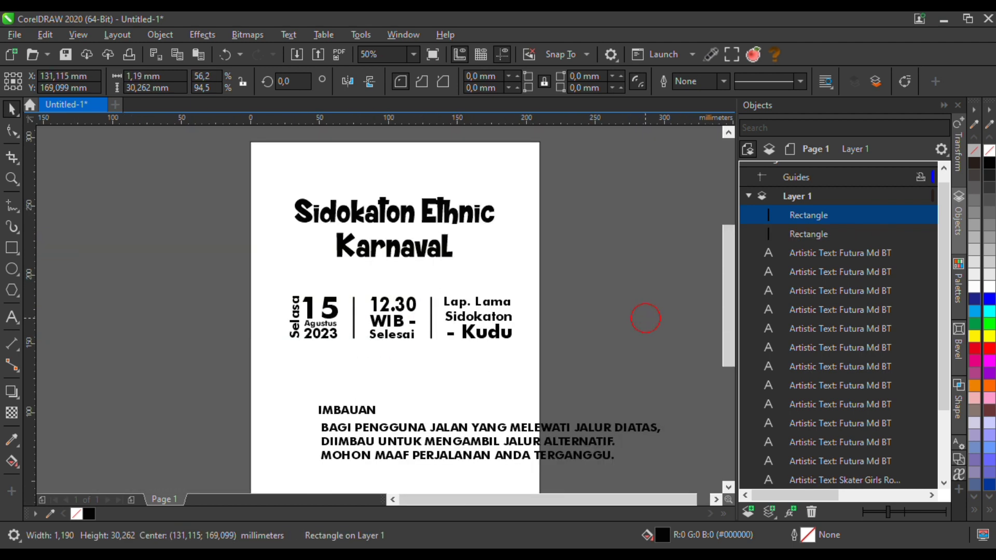
Centre-align the text of "IMBAUAN" and the notice paragraph and centre both horizontally on the page
{"action": "scroll", "coordinate": [349, 289], "scroll_direction": "down", "scroll_amount": 2}
{"action": "scroll", "coordinate": [388, 350], "scroll_direction": "up", "scroll_amount": 2}
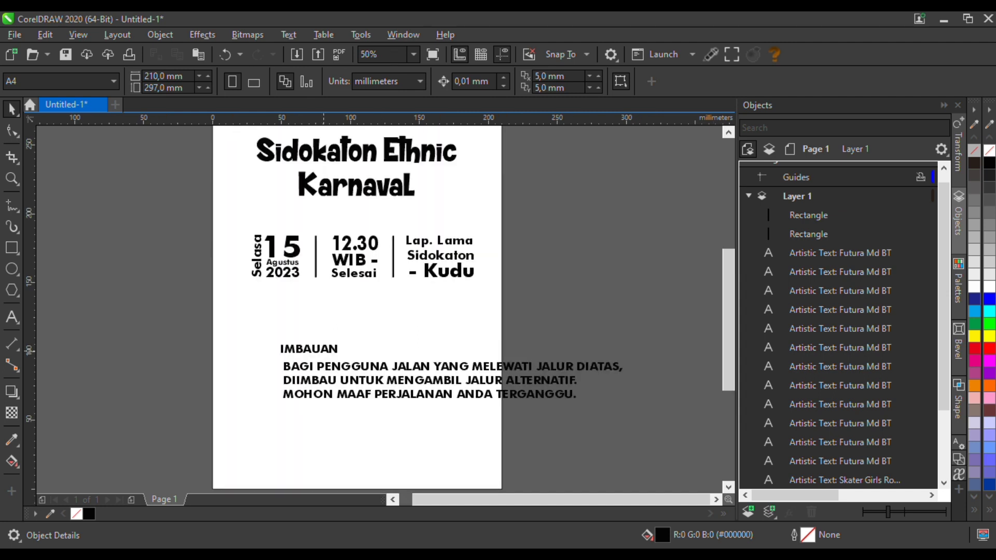
{"action": "left_click", "coordinate": [309, 349]}
{"action": "left_click", "coordinate": [363, 366], "text": "shift"}
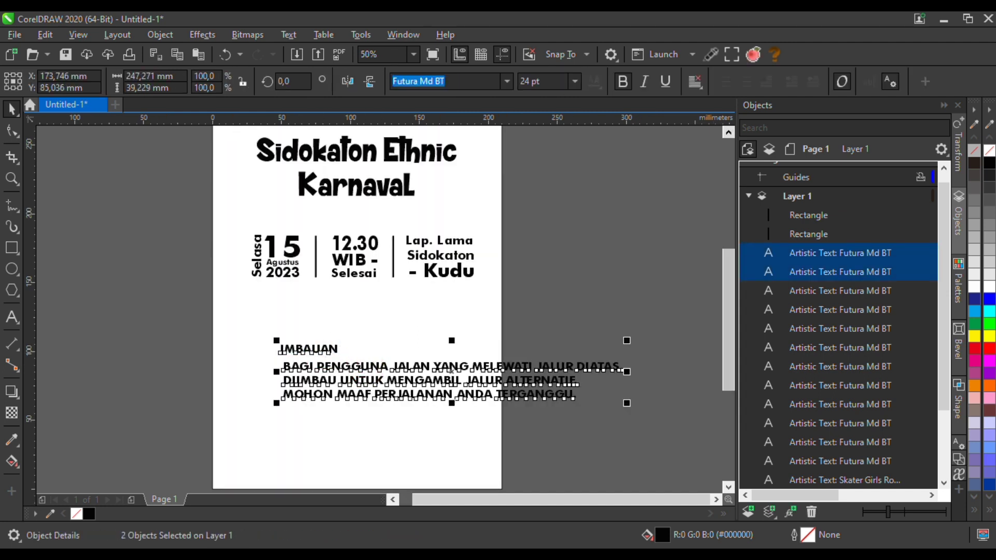
{"action": "left_click", "coordinate": [695, 81]}
{"action": "left_click", "coordinate": [722, 133]}
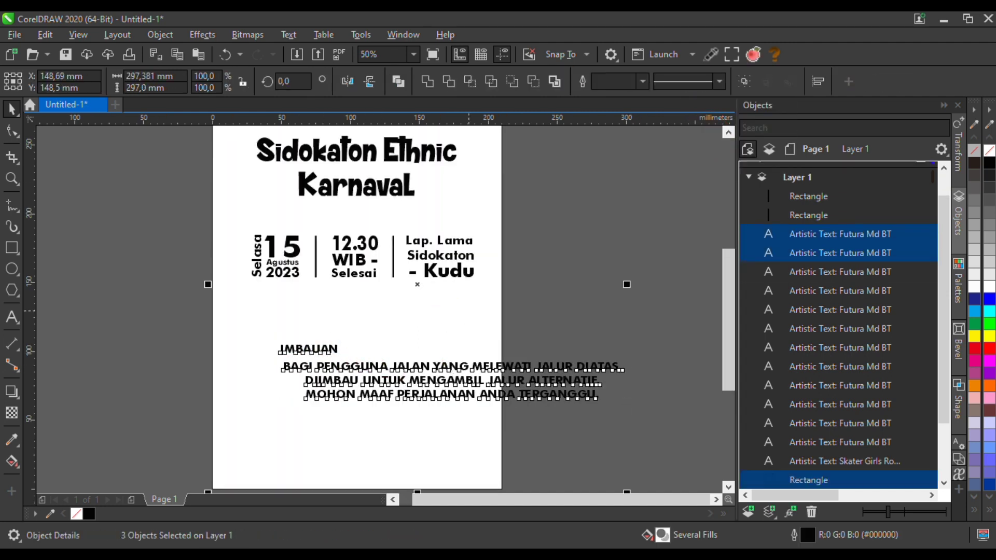
{"action": "left_click", "coordinate": [567, 296]}
Shrink the notice paragraph to about 15.8 pt so it fits within the page width beneath "IMBAUAN"
{"action": "left_click", "coordinate": [402, 368]}
{"action": "scroll", "coordinate": [475, 355], "scroll_direction": "down", "scroll_amount": 1}
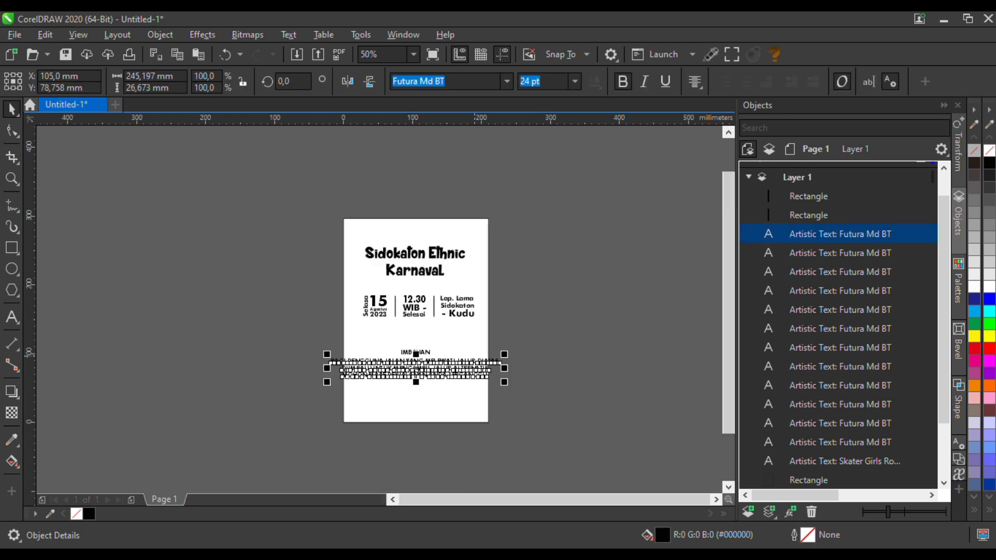
{"action": "scroll", "coordinate": [459, 372], "scroll_direction": "up", "scroll_amount": 1}
{"action": "left_click_drag", "start_coordinate": [547, 338], "coordinate": [491, 324]}
{"action": "left_click", "coordinate": [447, 316], "text": "shift"}
{"action": "left_click", "coordinate": [567, 352]}
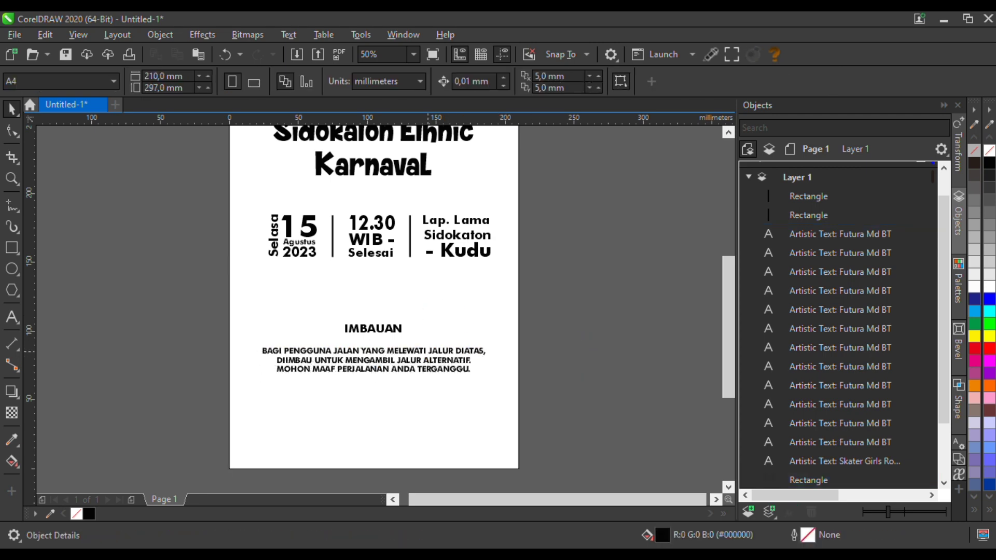
Enlarge "IMBAUAN" to about 54.5 mm wide and stretch it vertically to about 8.9 mm high
{"action": "scroll", "coordinate": [428, 351], "scroll_direction": "up", "scroll_amount": 1}
{"action": "left_click", "coordinate": [367, 303]}
{"action": "left_click_drag", "start_coordinate": [383, 322], "coordinate": [401, 341]}
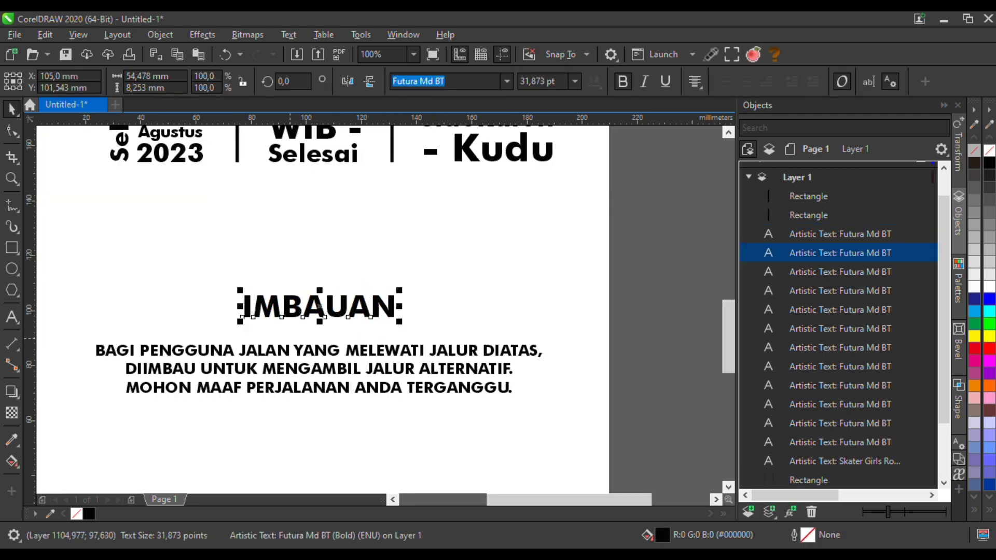
{"action": "left_click_drag", "start_coordinate": [319, 321], "coordinate": [319, 323]}
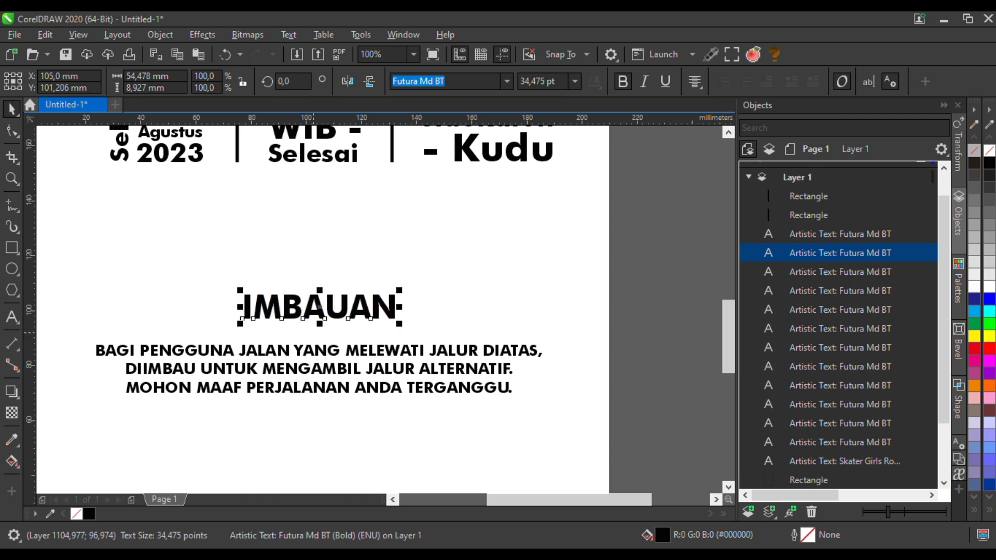
Stretch the notice paragraph slightly in height, keeping its width
{"action": "left_click", "coordinate": [321, 353]}
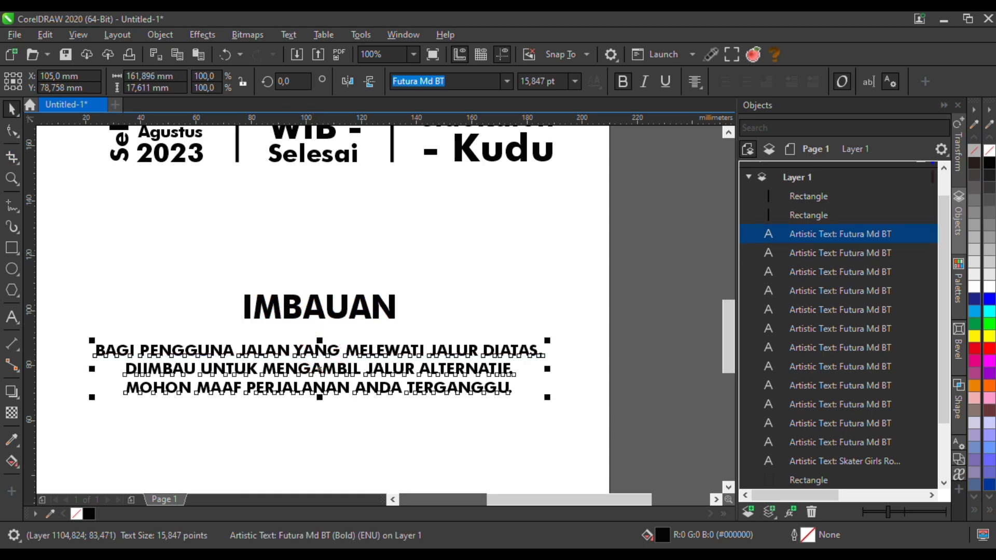
{"action": "left_click_drag", "start_coordinate": [90, 398], "coordinate": [90, 406]}
{"action": "left_click", "coordinate": [11, 108]}
Enlarge the "IMBAUAN" heading further, keeping it centred above the notice paragraph
{"action": "key", "text": "F3"}
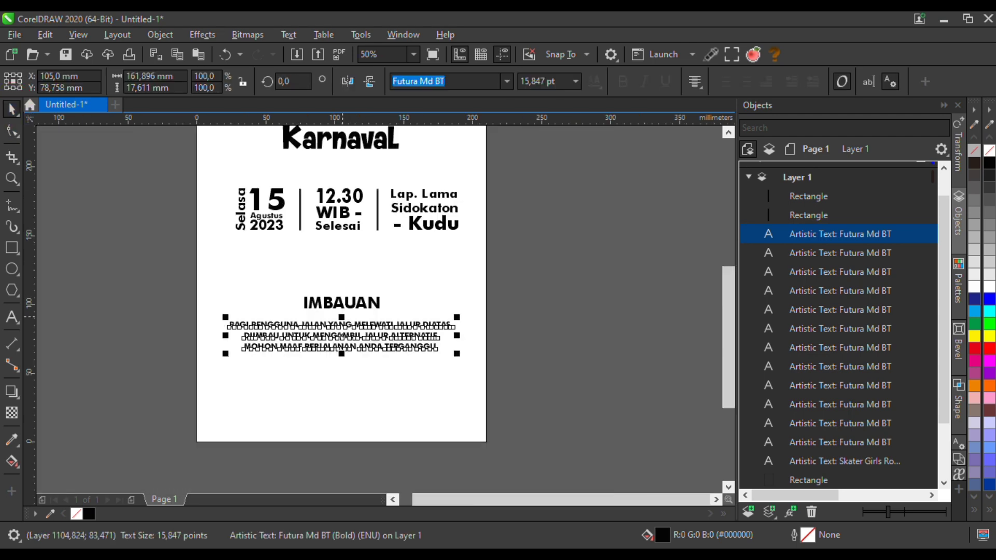
{"action": "key", "text": "Tab"}
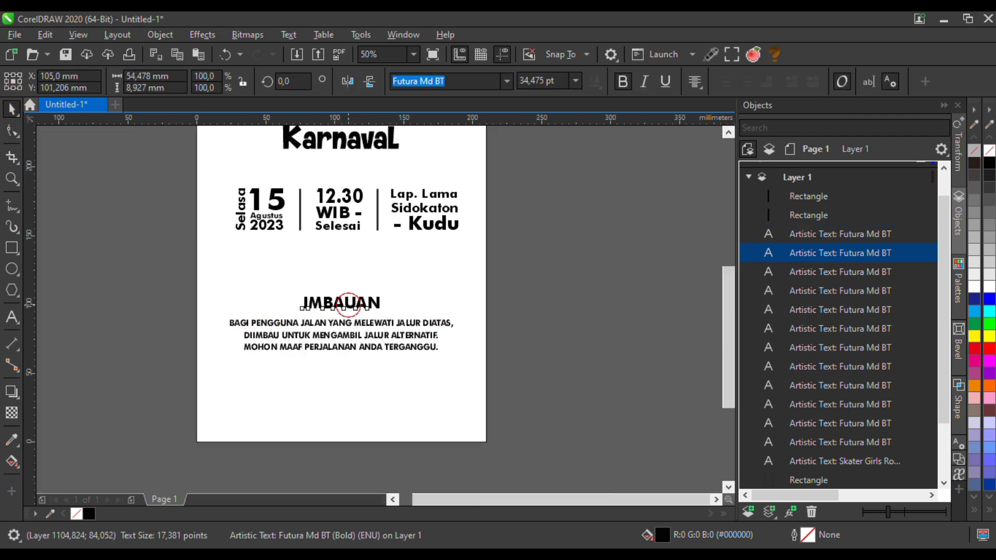
{"action": "left_click_drag", "start_coordinate": [384, 291], "coordinate": [392, 288]}
{"action": "left_click", "coordinate": [411, 302]}
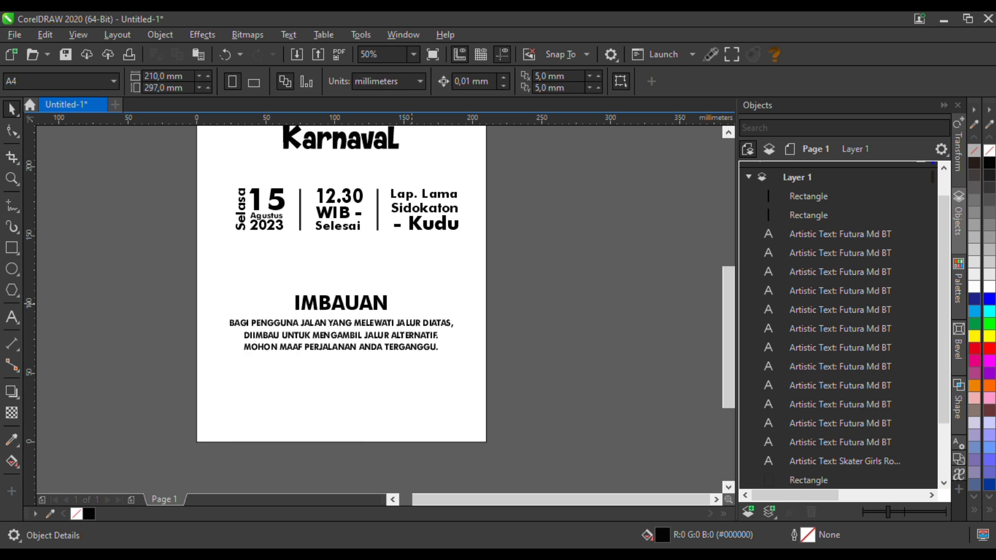
Enlarge the date, time and venue row with its dividers to about 167 mm wide and stretch it vertically by about 110%
{"action": "scroll", "coordinate": [411, 302], "scroll_direction": "down", "scroll_amount": 1}
{"action": "scroll", "coordinate": [395, 249], "scroll_direction": "up", "scroll_amount": 1}
{"action": "left_click", "coordinate": [543, 224]}
{"action": "left_click_drag", "start_coordinate": [227, 325], "coordinate": [226, 324]}
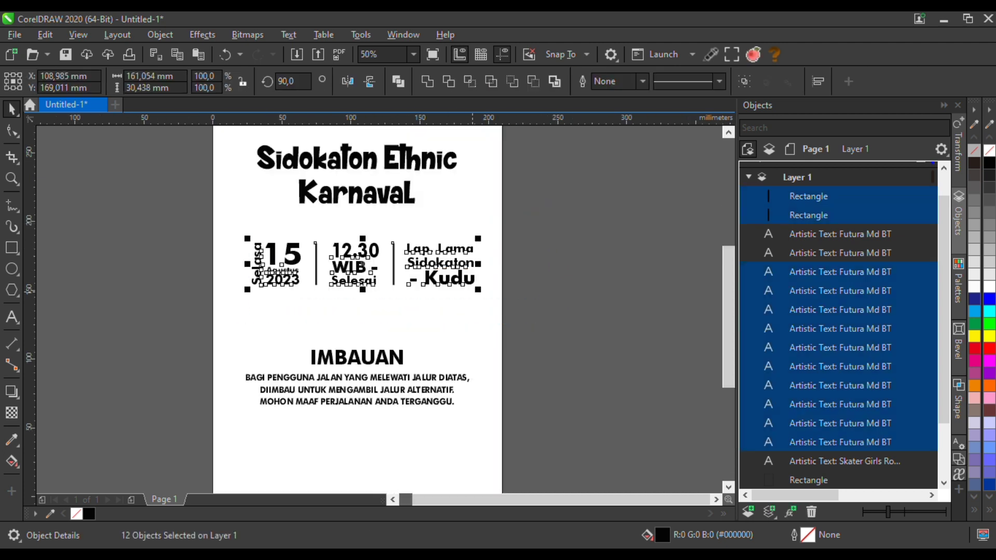
{"action": "mouse_move", "coordinate": [477, 287]}
{"action": "left_mouse_down"}
{"action": "mouse_move", "coordinate": [485, 300]}
{"action": "mouse_move", "coordinate": [483, 291]}
{"action": "left_mouse_up"}
{"action": "scroll", "coordinate": [362, 265], "scroll_direction": "up", "scroll_amount": 2}
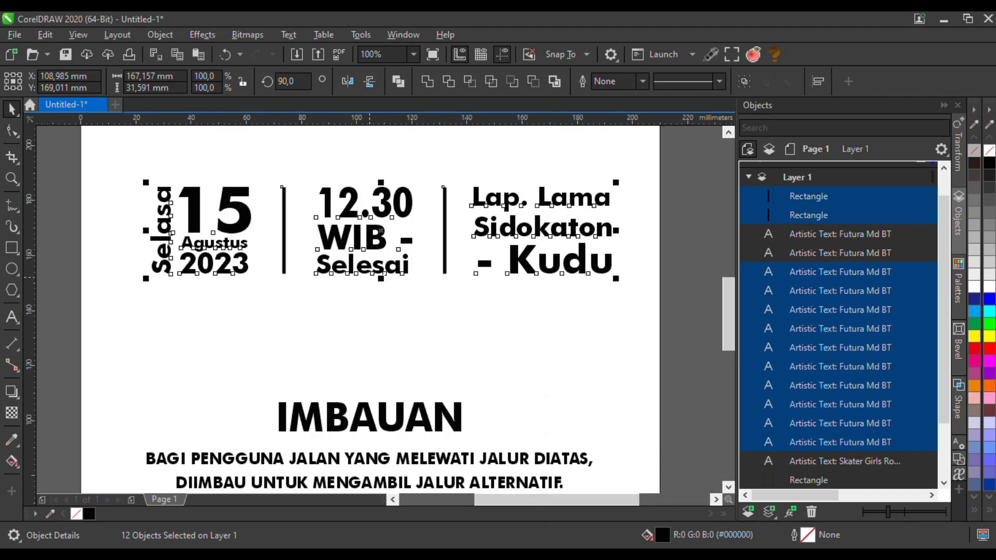
{"action": "left_click_drag", "start_coordinate": [382, 280], "coordinate": [381, 289]}
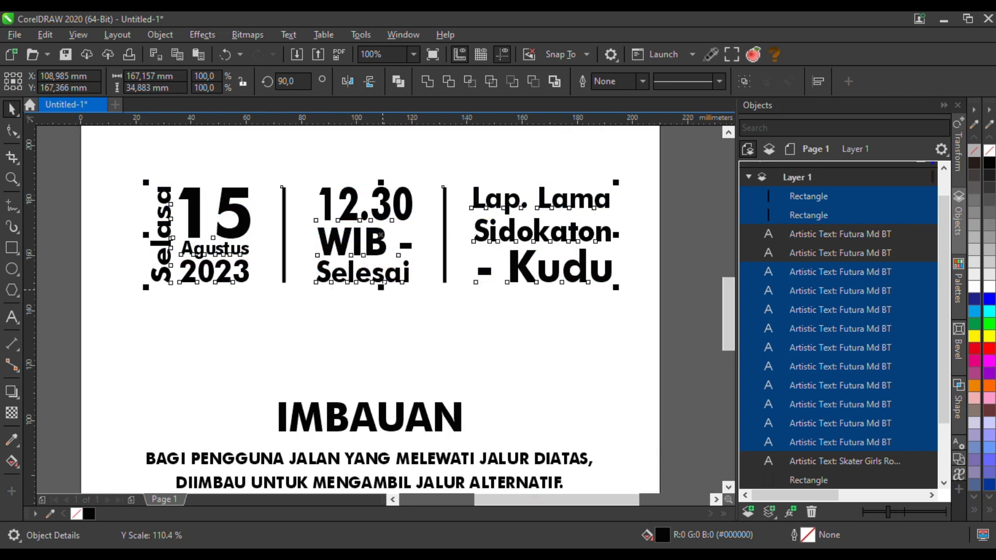
{"action": "scroll", "coordinate": [391, 294], "scroll_direction": "down", "scroll_amount": 1}
{"action": "left_click", "coordinate": [666, 297]}
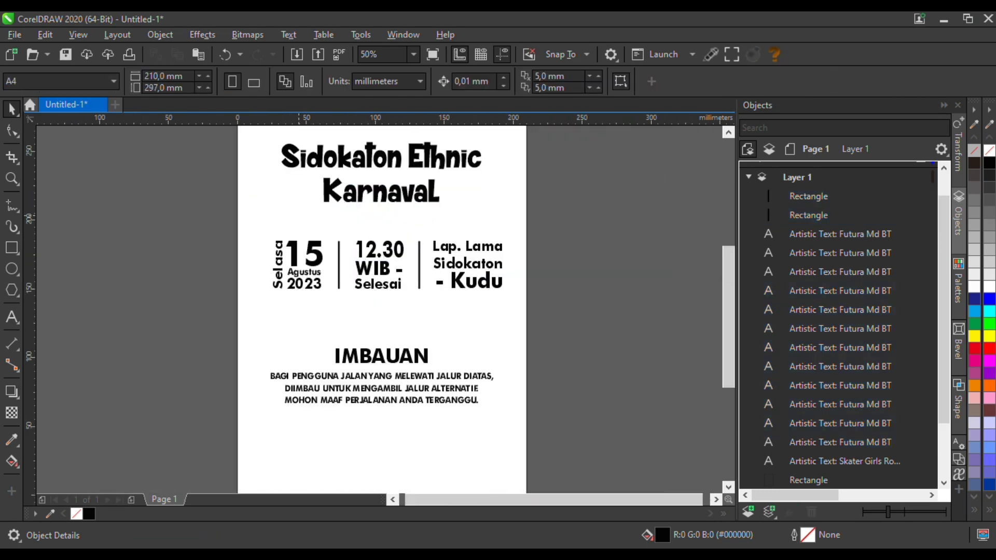
Enlarge the "Sidokaton Ethnic Karnaval" title to about the width of the date, time and venue row
{"action": "scroll", "coordinate": [299, 215], "scroll_direction": "down", "scroll_amount": 1}
{"action": "scroll", "coordinate": [353, 175], "scroll_direction": "up", "scroll_amount": 1}
{"action": "left_click", "coordinate": [342, 200]}
{"action": "left_click_drag", "start_coordinate": [430, 246], "coordinate": [445, 252]}
{"action": "key", "text": "Escape"}
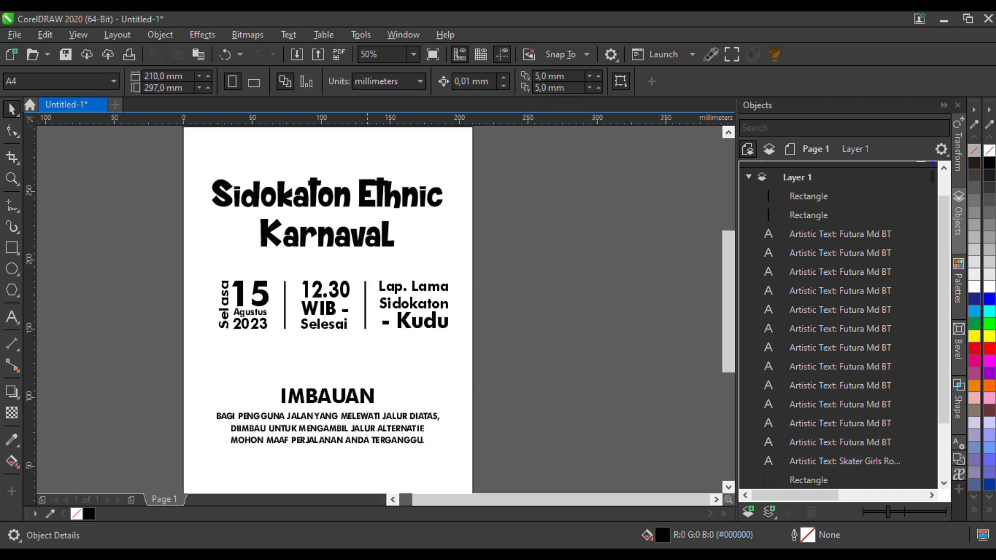
Draw a closed triangle with the Pen tool at the page's upper-right corner, about 105 mm wide and 62 mm high
{"action": "scroll", "coordinate": [367, 264], "scroll_direction": "down", "scroll_amount": 2}
{"action": "scroll", "coordinate": [391, 174], "scroll_direction": "up", "scroll_amount": 2}
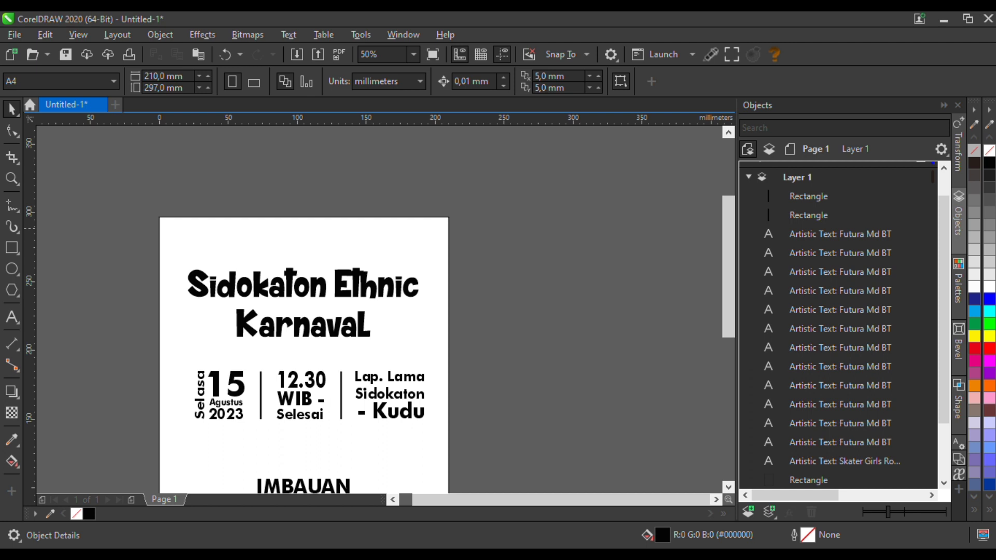
{"action": "left_click", "coordinate": [12, 207]}
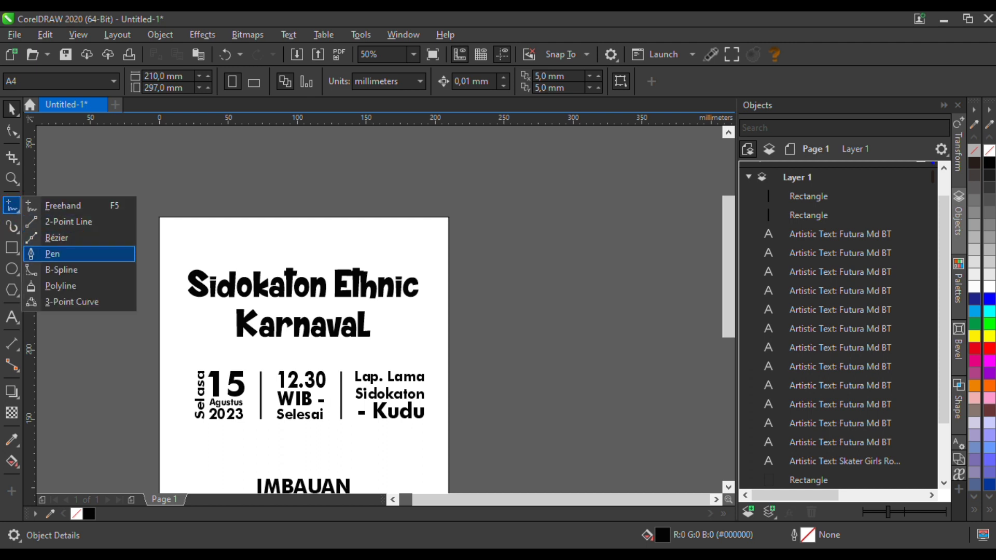
{"action": "left_click", "coordinate": [52, 251]}
{"action": "left_click", "coordinate": [448, 216]}
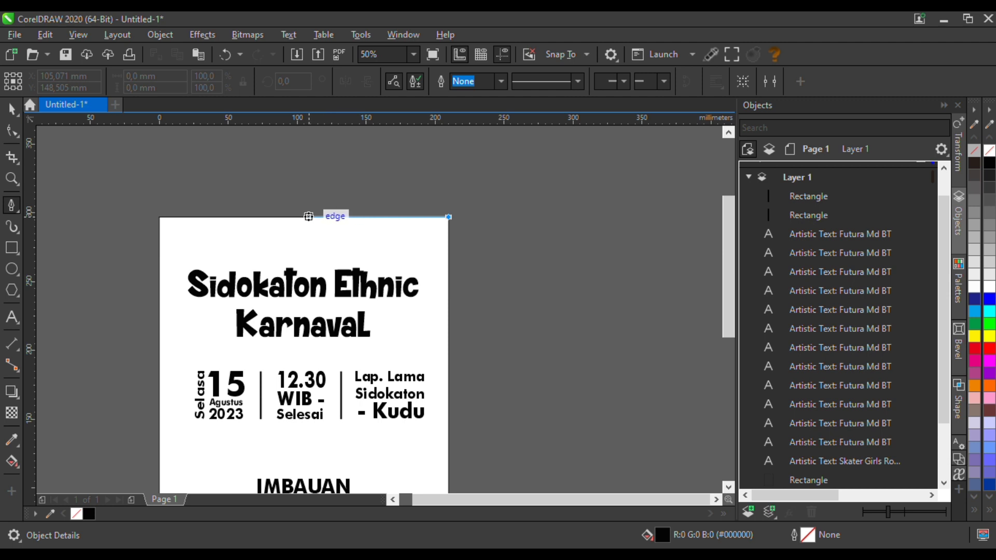
{"action": "double_click", "coordinate": [304, 216]}
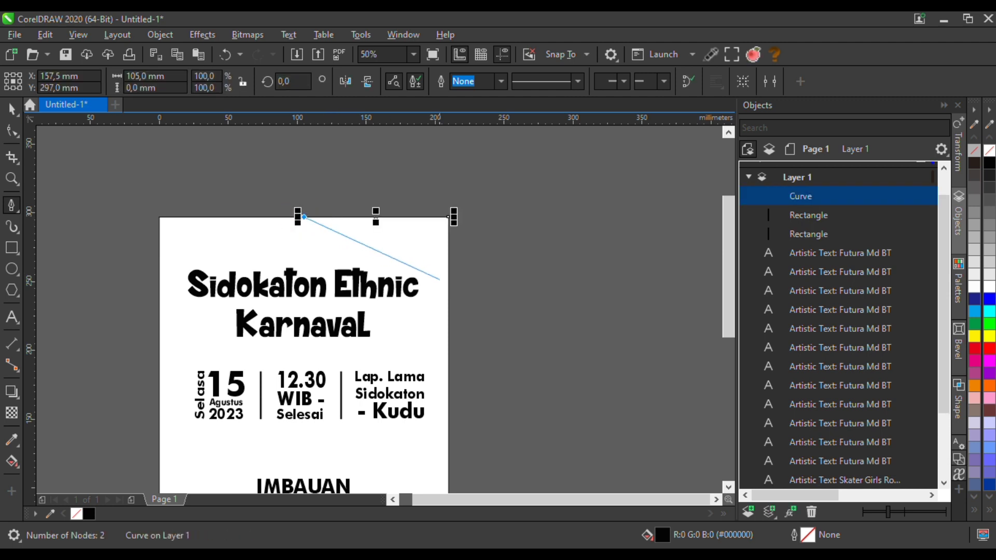
{"action": "left_click", "coordinate": [449, 301]}
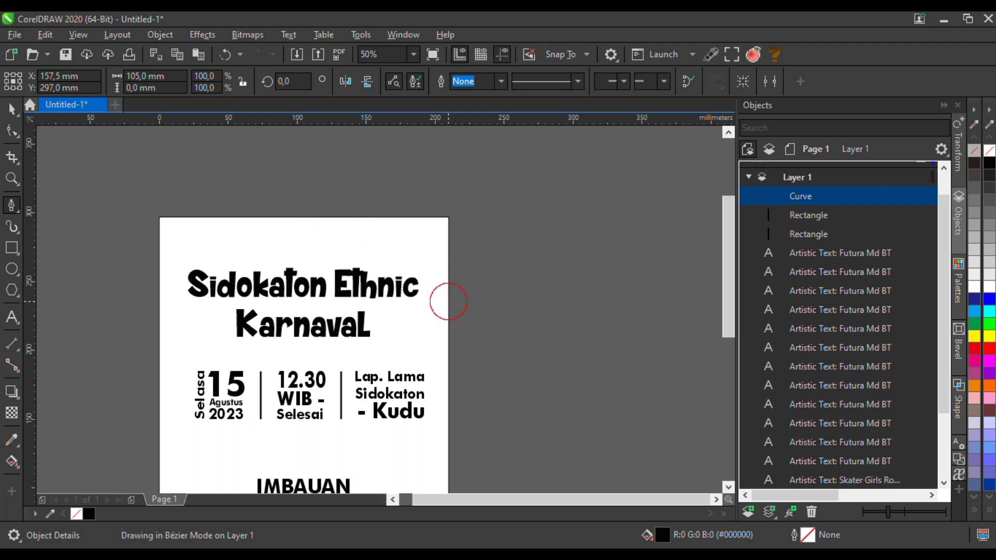
{"action": "left_click", "coordinate": [448, 217]}
{"action": "key", "text": "space"}
Convert the triangle's edges to curves and bend its slanted edge into a smooth S-shaped wave
{"action": "left_click", "coordinate": [11, 131]}
{"action": "left_click_drag", "start_coordinate": [249, 184], "coordinate": [454, 311]}
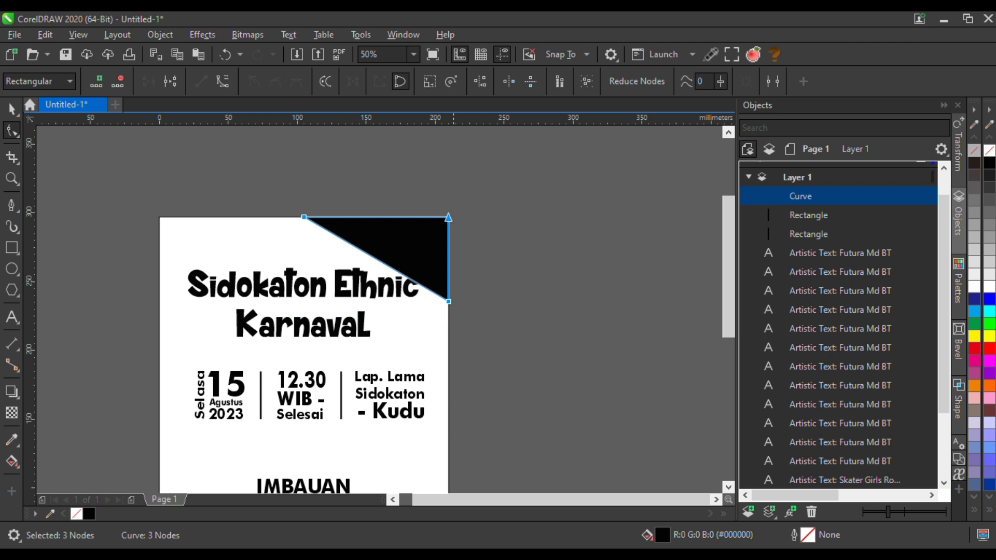
{"action": "left_click", "coordinate": [222, 81]}
{"action": "left_click", "coordinate": [449, 301]}
{"action": "left_click_drag", "start_coordinate": [402, 274], "coordinate": [396, 304]}
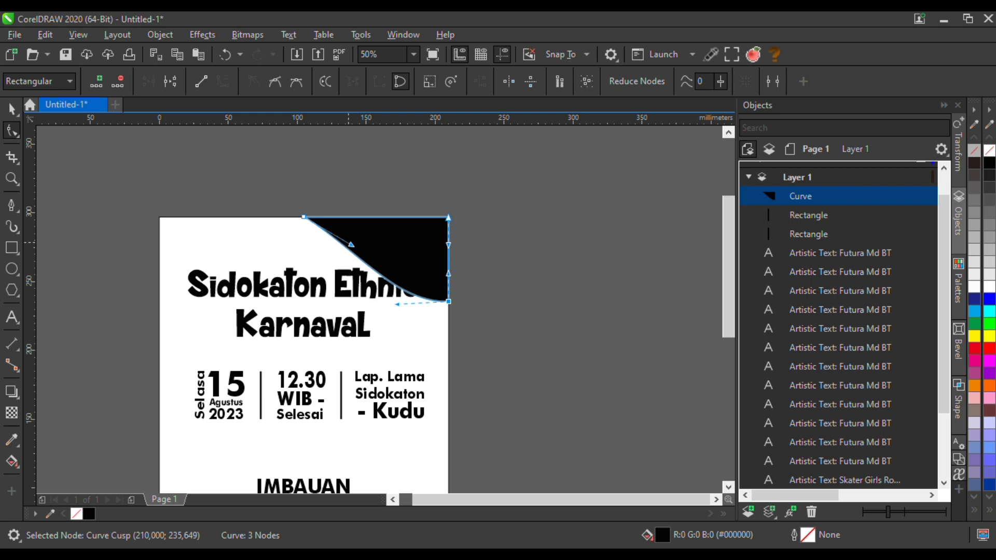
{"action": "left_click_drag", "start_coordinate": [351, 244], "coordinate": [372, 239]}
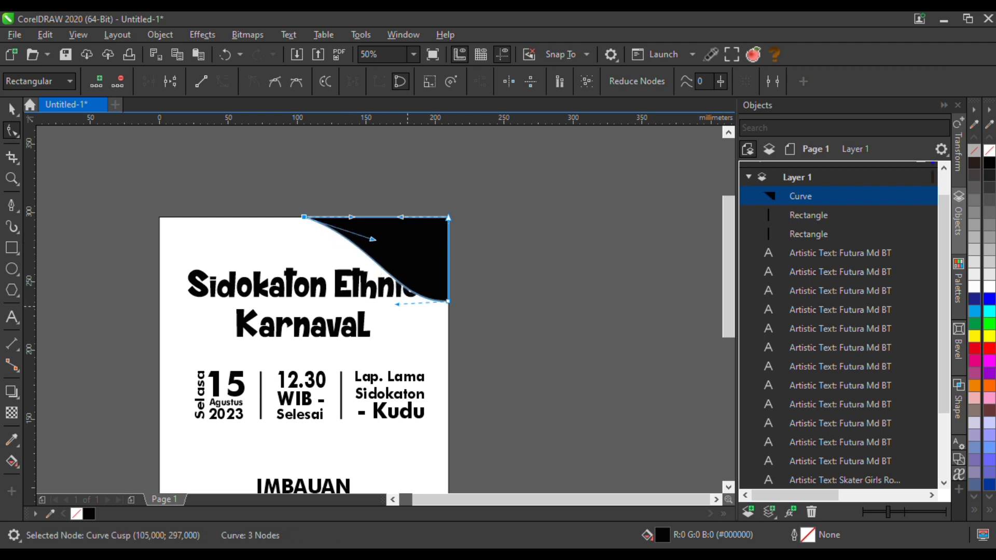
{"action": "left_click_drag", "start_coordinate": [397, 304], "coordinate": [394, 307]}
Fill the corner wave white and the page-sized background rectangle dark red (#940005)
{"action": "key", "text": "space"}
{"action": "left_click", "coordinate": [974, 286]}
{"action": "key", "text": "space"}
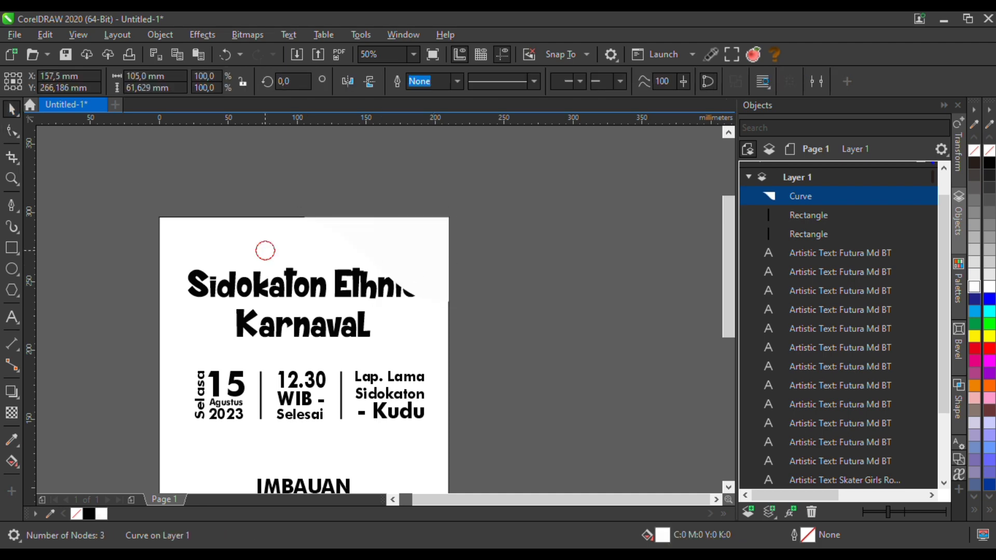
{"action": "left_click", "coordinate": [264, 251]}
{"action": "left_click", "coordinate": [974, 349]}
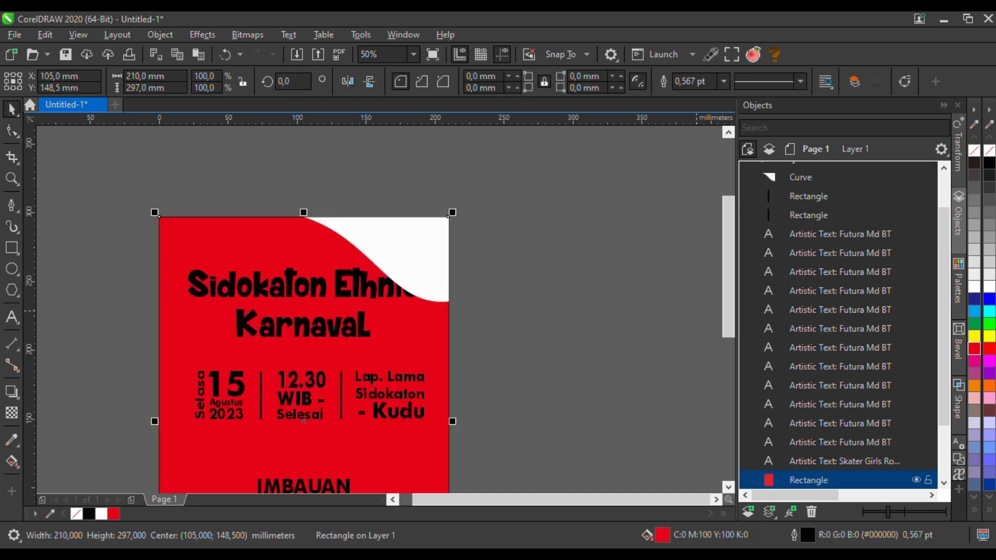
{"action": "key", "text": "shift+F11"}
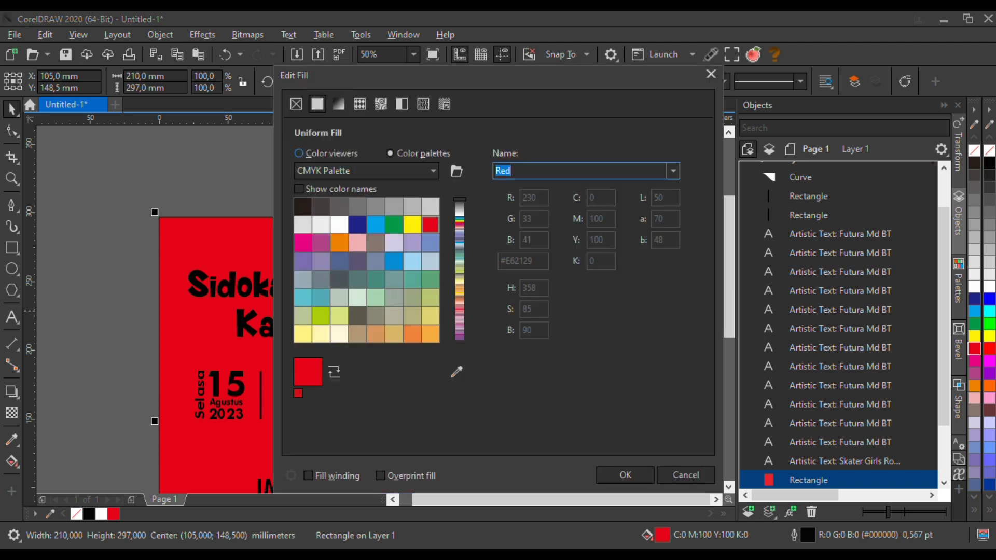
{"action": "left_click", "coordinate": [314, 154]}
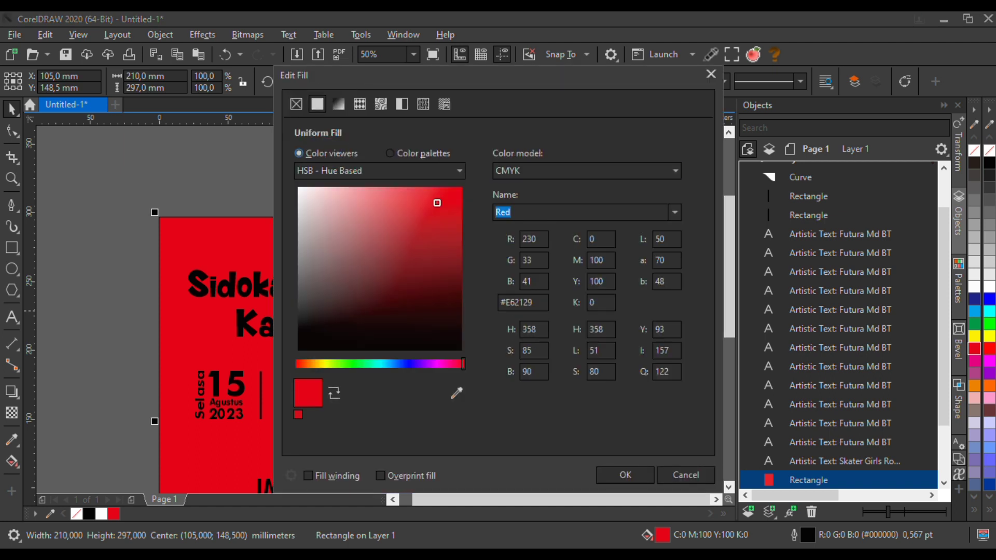
{"action": "left_click_drag", "start_coordinate": [410, 294], "coordinate": [462, 256]}
{"action": "left_click", "coordinate": [623, 472]}
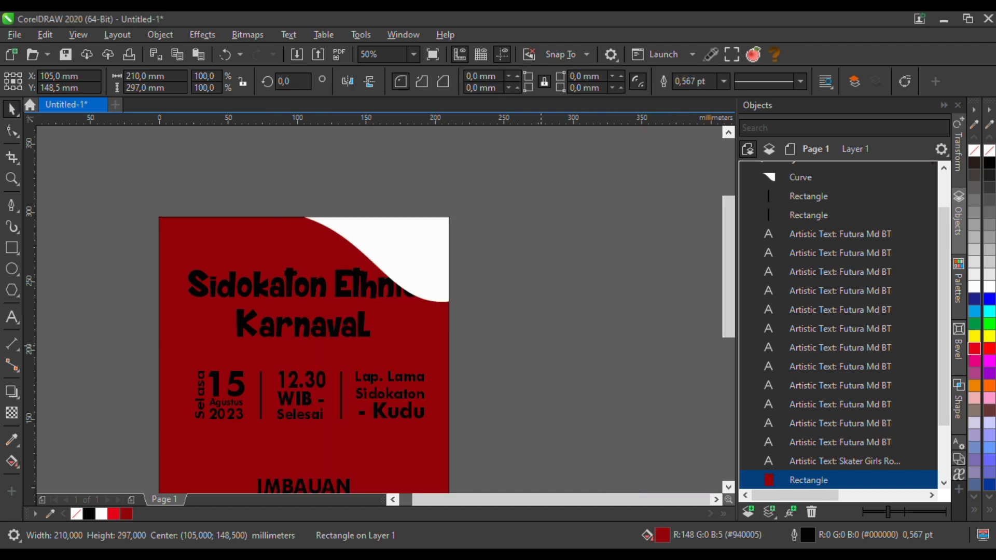
Apply a diagonal white-to-grey fountain fill to the corner wave, darkening toward its lower-right end
{"action": "left_click", "coordinate": [387, 241]}
{"action": "key", "text": "g"}
{"action": "left_click_drag", "start_coordinate": [377, 235], "coordinate": [467, 324]}
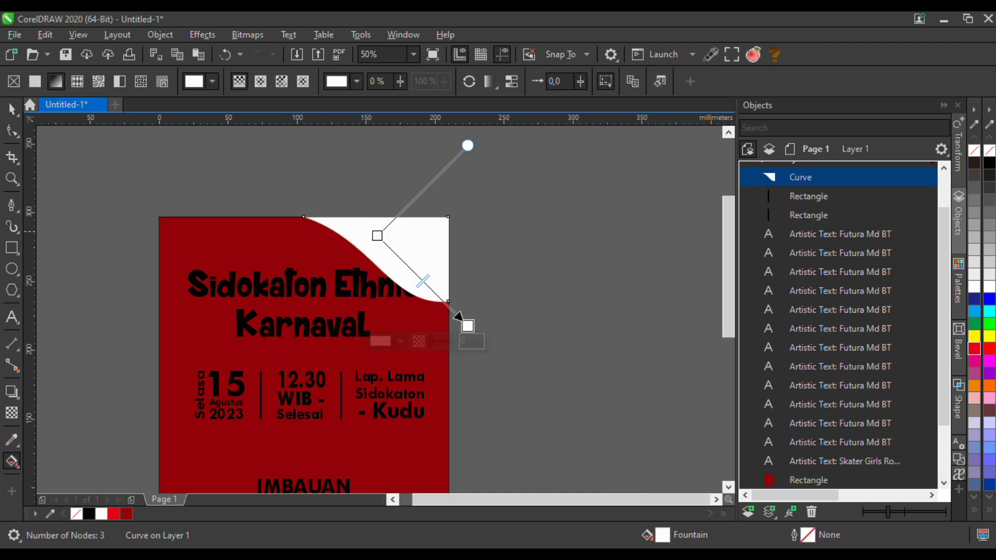
{"action": "left_click", "coordinate": [974, 250]}
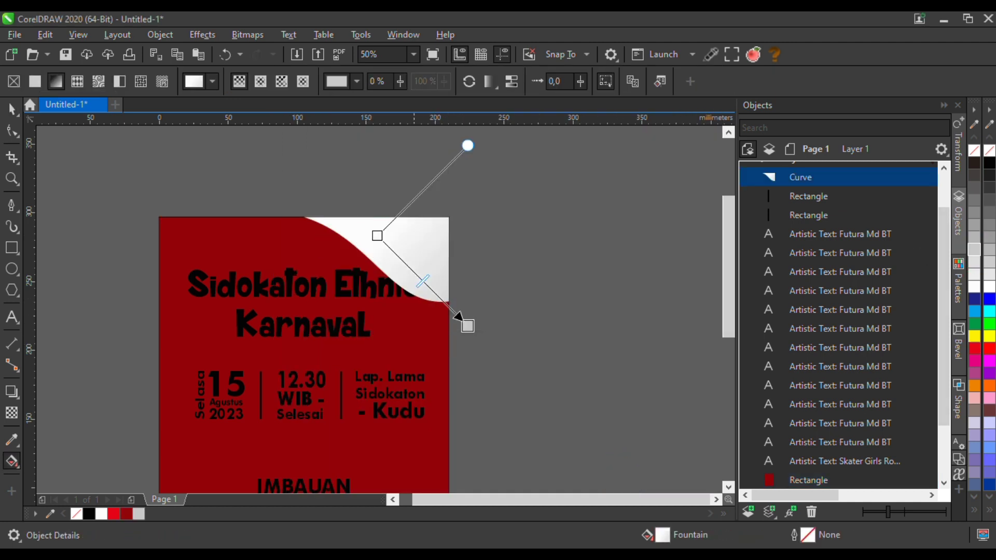
{"action": "left_click_drag", "start_coordinate": [467, 325], "coordinate": [446, 304]}
{"action": "left_click", "coordinate": [974, 225]}
{"action": "left_click_drag", "start_coordinate": [446, 167], "coordinate": [446, 156]}
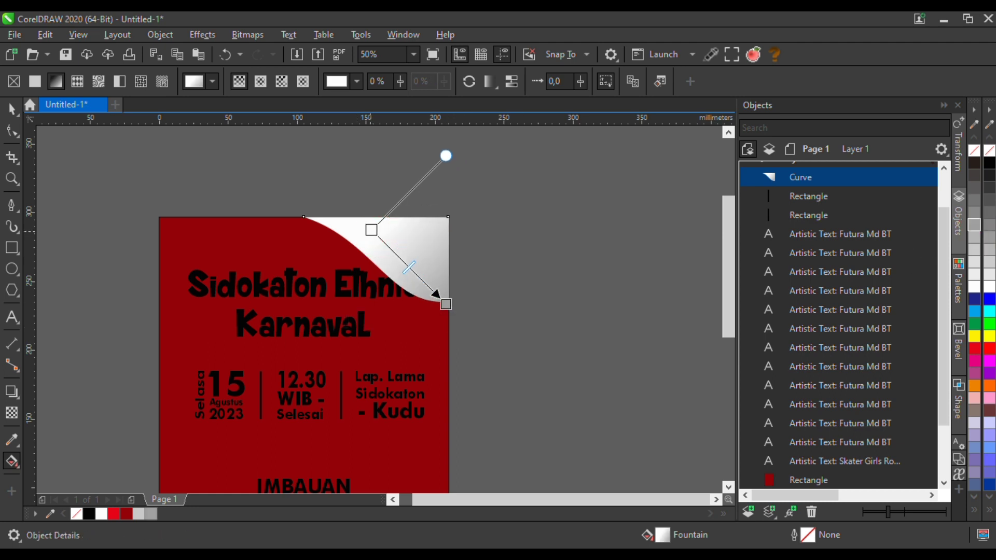
Add a corner-aligned copy of the wave scaled to 77.8% and give it a red to dark red fountain fill
{"action": "left_click", "coordinate": [12, 109]}
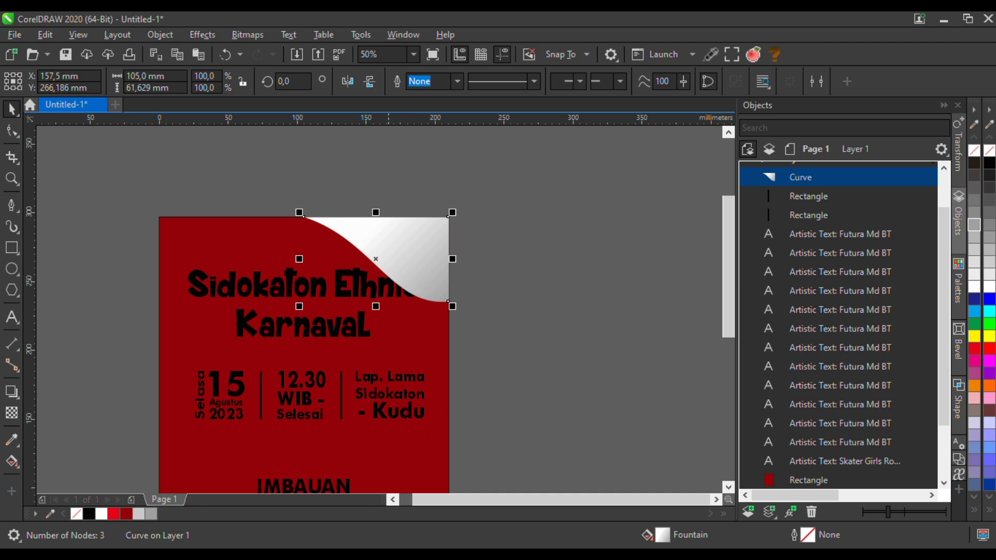
{"action": "left_click_drag", "start_coordinate": [299, 306], "coordinate": [332, 287]}
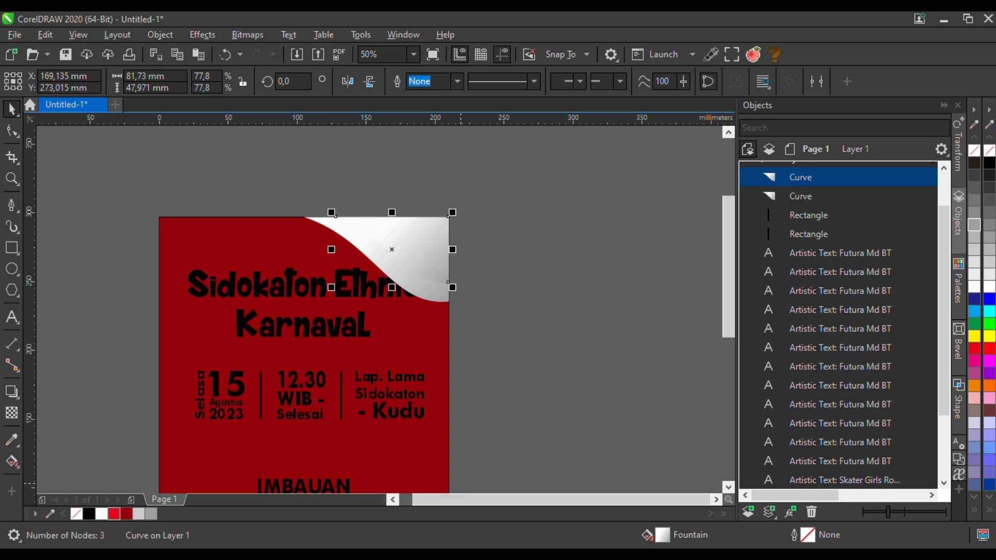
{"action": "left_click", "coordinate": [113, 514]}
{"action": "left_click", "coordinate": [12, 461]}
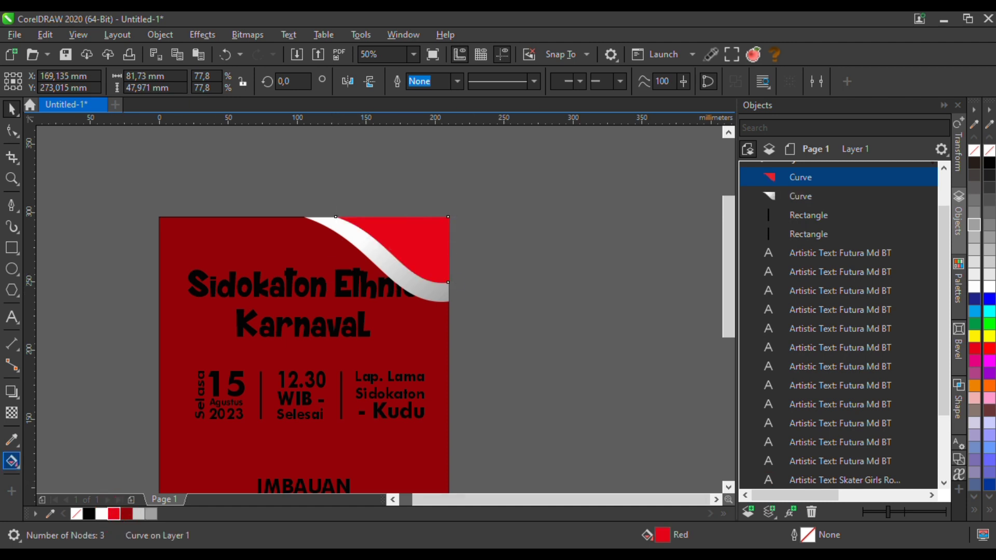
{"action": "left_click_drag", "start_coordinate": [384, 232], "coordinate": [502, 337]}
{"action": "left_click", "coordinate": [126, 514]}
{"action": "key", "text": "space"}
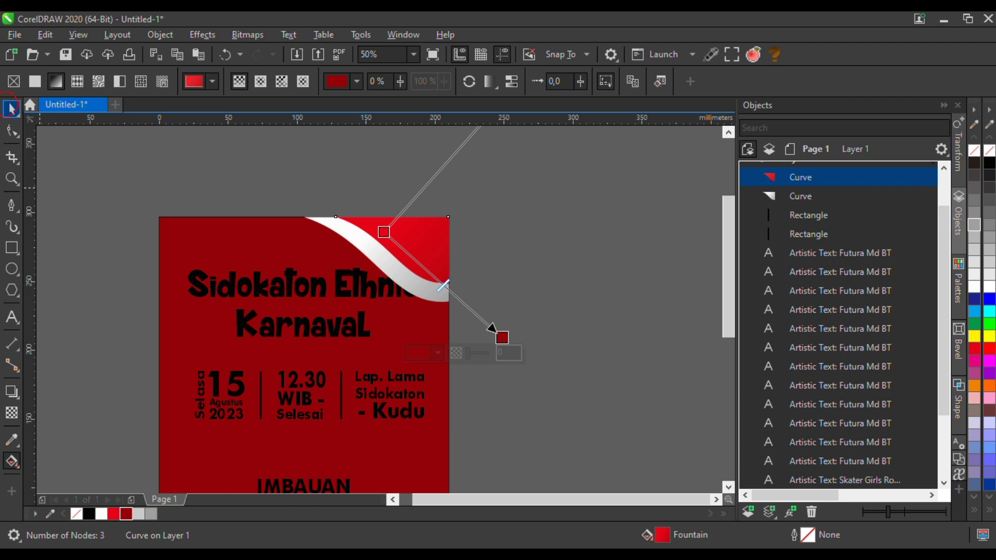
Add a smaller copy of the red wave, about 56 mm wide, in the same corner and fill it dark red (#940005)
{"action": "left_click_drag", "start_coordinate": [331, 287], "coordinate": [368, 266]}
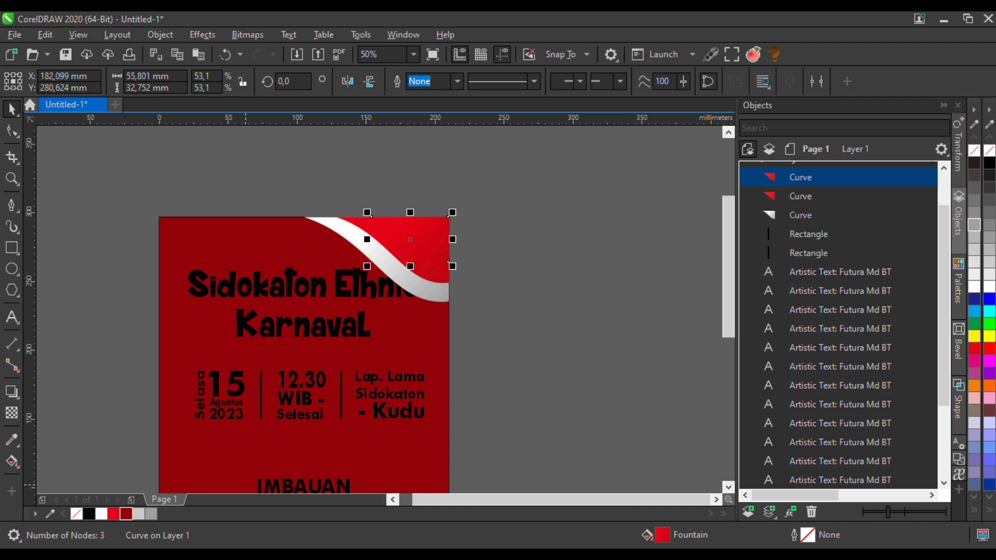
{"action": "left_click", "coordinate": [128, 515]}
{"action": "left_click", "coordinate": [575, 285]}
{"action": "scroll", "coordinate": [356, 208], "scroll_direction": "down", "scroll_amount": 1}
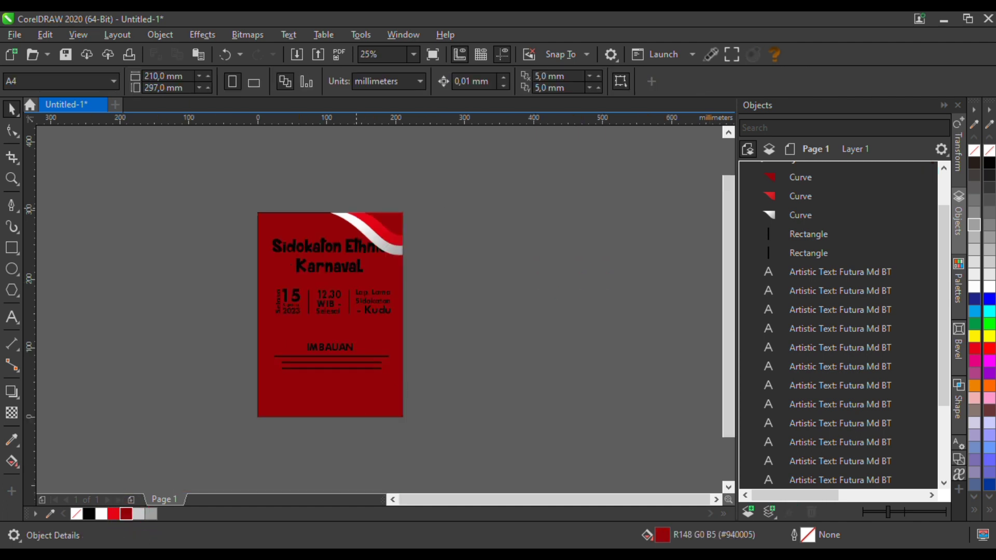
Move the "Sidokaton Ethnic Karnaval" title about 20 mm straight down, clear of the corner waves
{"action": "left_click", "coordinate": [353, 244]}
{"action": "scroll", "coordinate": [353, 258], "scroll_direction": "up", "scroll_amount": 1}
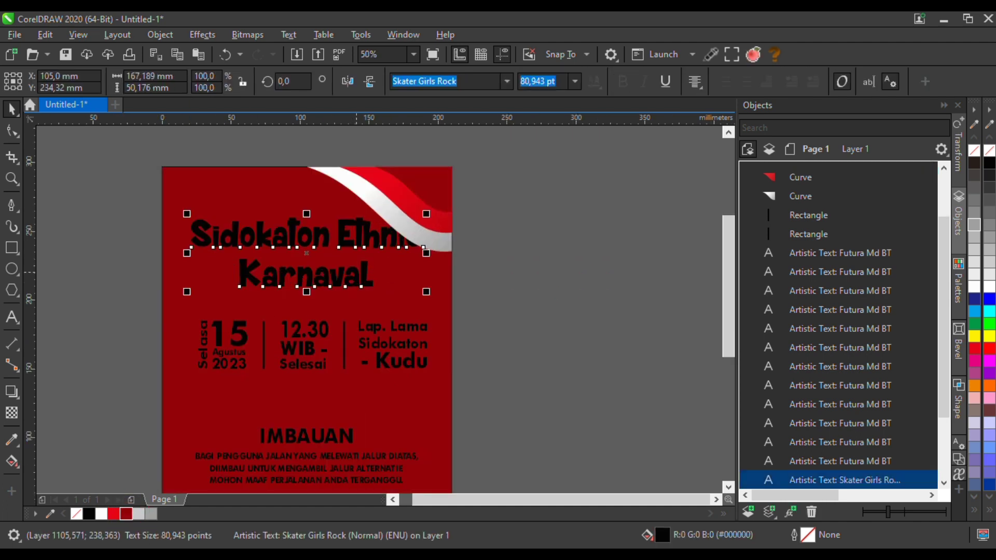
{"action": "left_click_drag", "start_coordinate": [308, 247], "coordinate": [308, 275]}
{"action": "scroll", "coordinate": [308, 275], "scroll_direction": "down", "scroll_amount": 1}
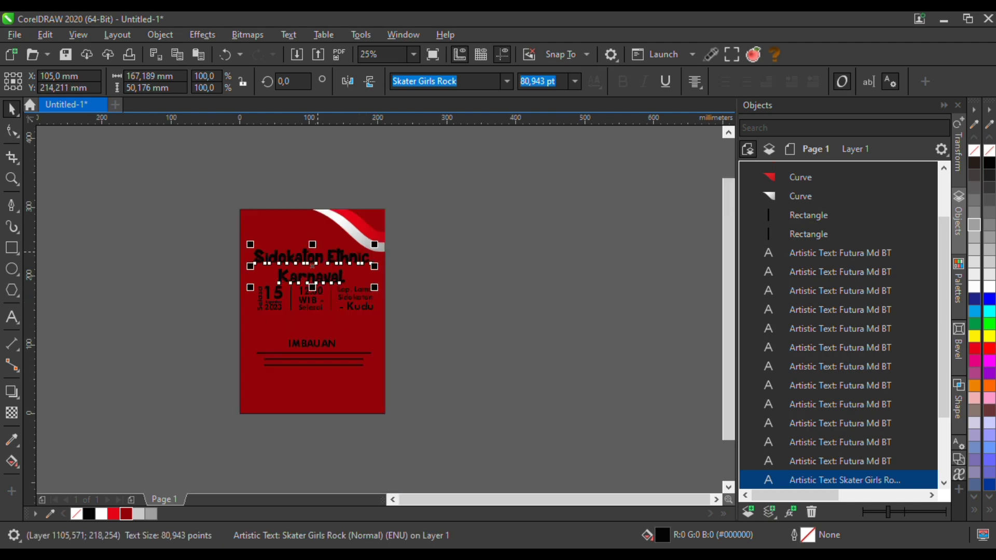
Move the date, time and venue row with its dividers and the "IMBAUAN" notice straight down together, below the title
{"action": "left_click_drag", "start_coordinate": [428, 272], "coordinate": [239, 409]}
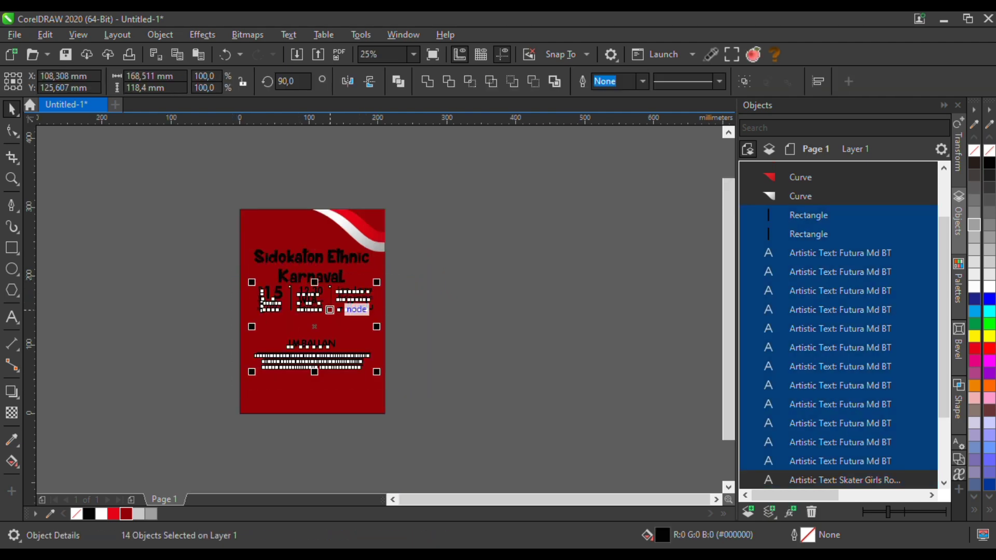
{"action": "scroll", "coordinate": [329, 311], "scroll_direction": "up", "scroll_amount": 1}
{"action": "left_click_drag", "start_coordinate": [304, 273], "coordinate": [304, 297]}
{"action": "left_click", "coordinate": [493, 311]}
{"action": "scroll", "coordinate": [493, 311], "scroll_direction": "down", "scroll_amount": 1}
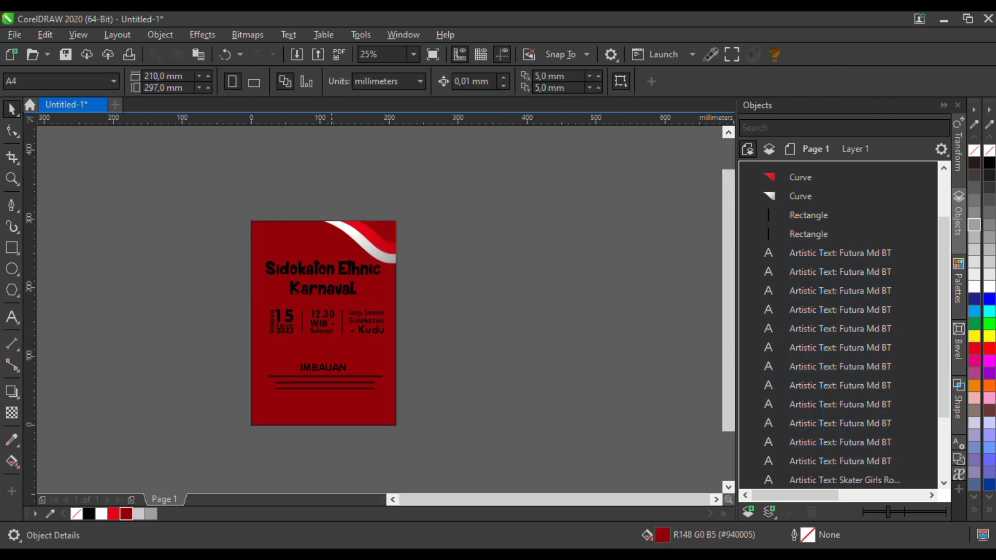
Draw a rectangle about 96 × 23 mm from the page's left edge above the title and fill it white
{"action": "scroll", "coordinate": [329, 254], "scroll_direction": "up", "scroll_amount": 1}
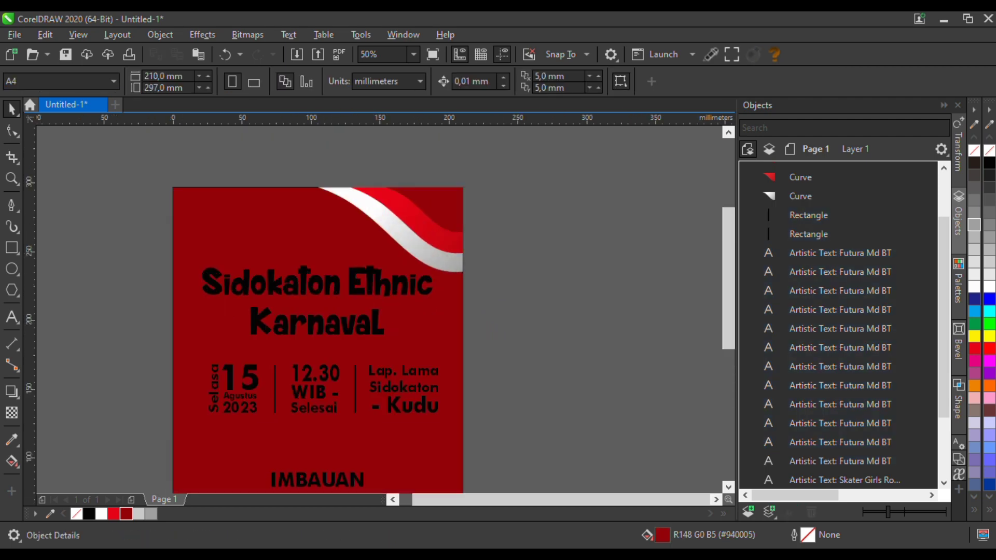
{"action": "left_click", "coordinate": [11, 248]}
{"action": "mouse_move", "coordinate": [172, 209]}
{"action": "left_mouse_down"}
{"action": "mouse_move", "coordinate": [315, 241]}
{"action": "mouse_move", "coordinate": [306, 241]}
{"action": "left_mouse_up"}
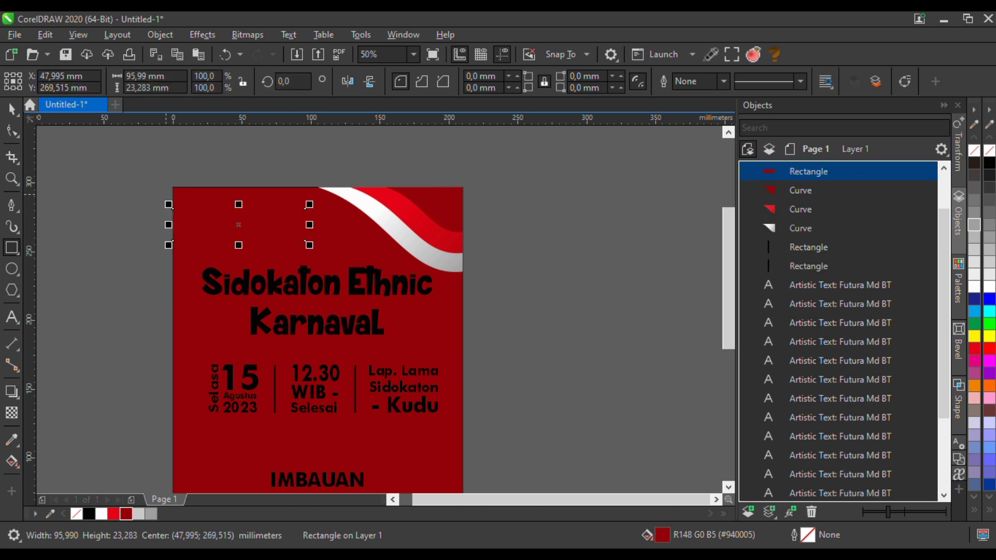
{"action": "key", "text": "space"}
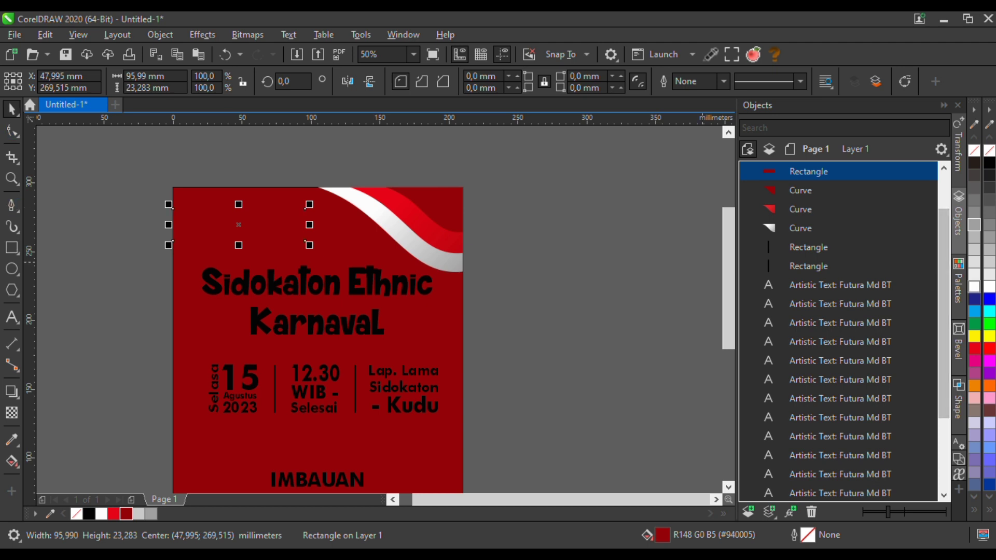
{"action": "left_click", "coordinate": [974, 286]}
Round only the two right-hand corners of the white rectangle
{"action": "left_click", "coordinate": [12, 131]}
{"action": "scroll", "coordinate": [325, 210], "scroll_direction": "up", "scroll_amount": 1}
{"action": "left_click", "coordinate": [288, 208]}
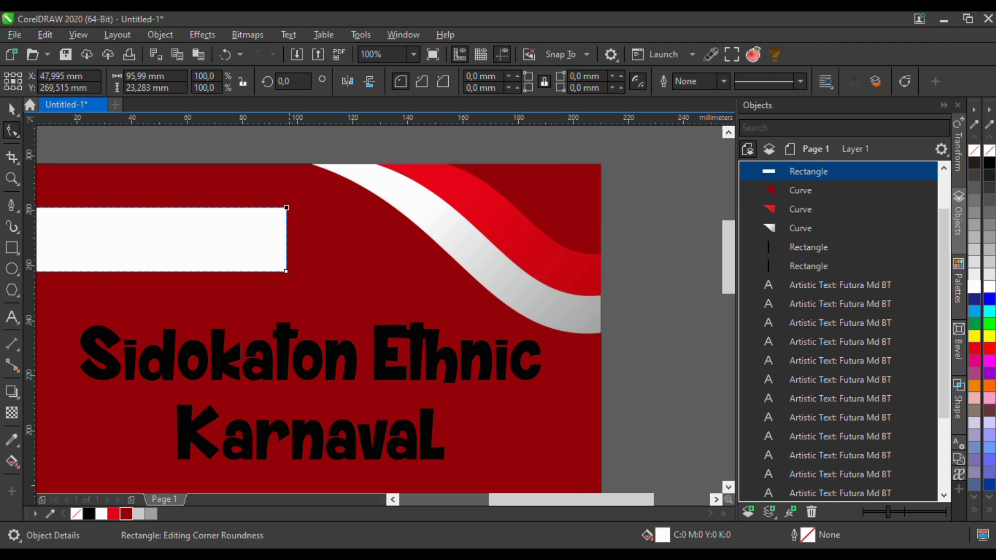
{"action": "left_click", "coordinate": [287, 272], "text": "shift"}
{"action": "scroll", "coordinate": [435, 238], "scroll_direction": "down", "scroll_amount": 1}
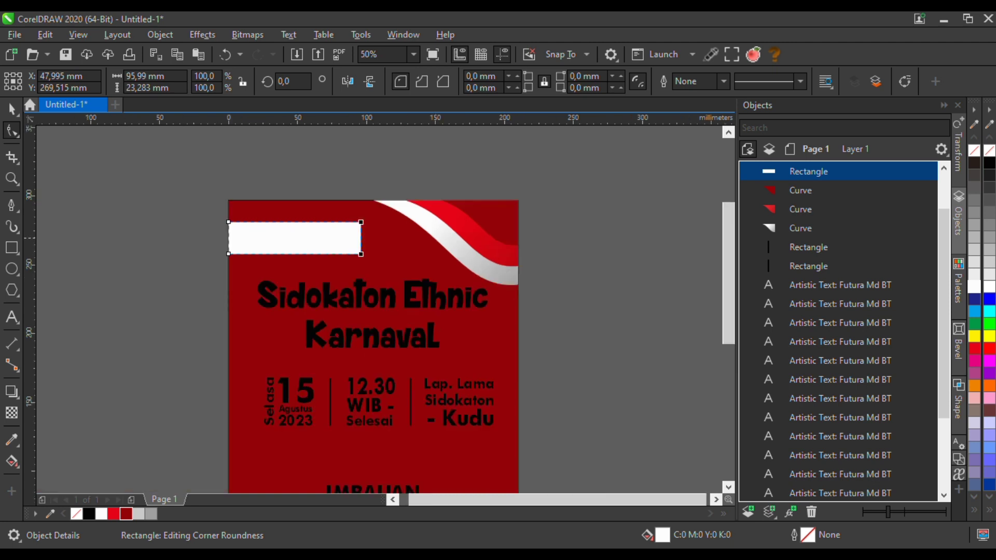
{"action": "left_click_drag", "start_coordinate": [361, 223], "coordinate": [352, 222]}
{"action": "scroll", "coordinate": [343, 238], "scroll_direction": "up", "scroll_amount": 1}
{"action": "left_click_drag", "start_coordinate": [361, 206], "coordinate": [356, 206]}
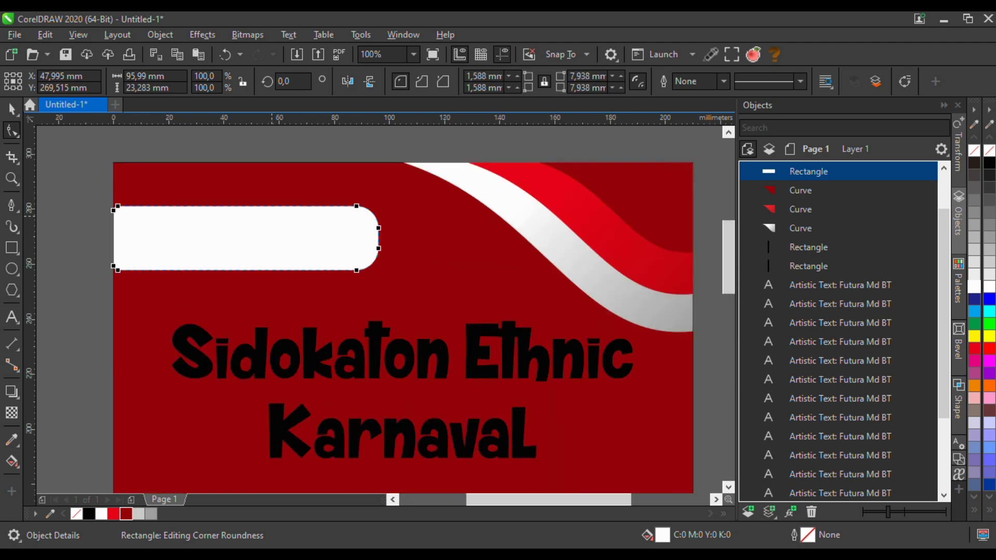
{"action": "key", "text": "ctrl+z"}
Nudge the "Sidokaton Ethnic Karnaval" title about 2 mm further down, keeping it horizontally centred
{"action": "left_click", "coordinate": [11, 109]}
{"action": "scroll", "coordinate": [280, 211], "scroll_direction": "down", "scroll_amount": 1}
{"action": "left_click", "coordinate": [256, 166]}
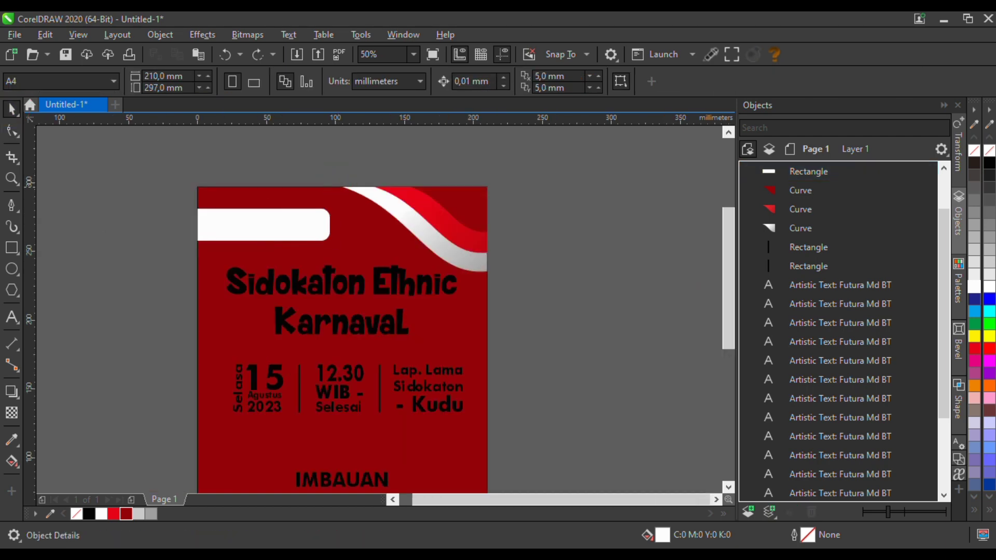
{"action": "scroll", "coordinate": [260, 187], "scroll_direction": "down", "scroll_amount": 1}
{"action": "scroll", "coordinate": [329, 242], "scroll_direction": "up", "scroll_amount": 1}
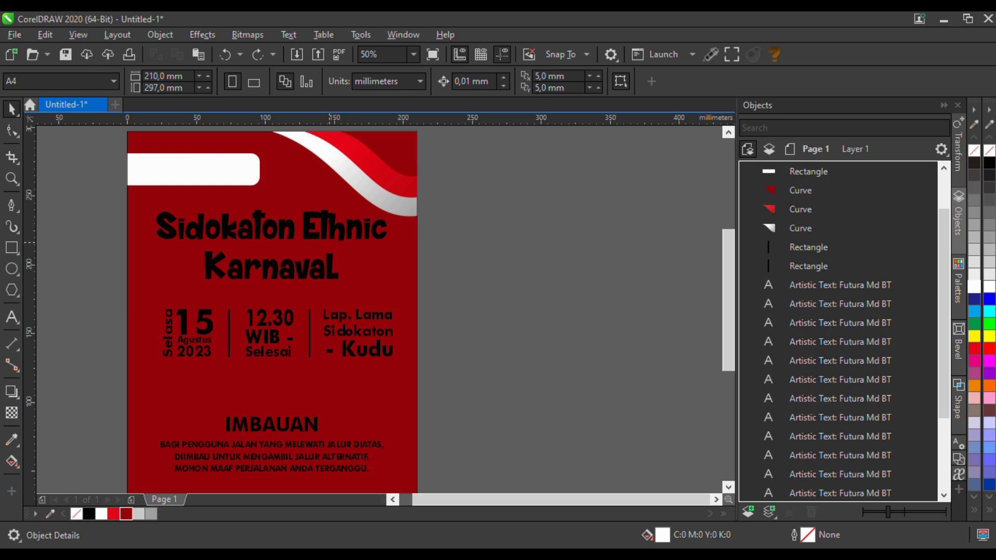
{"action": "left_click_drag", "start_coordinate": [332, 225], "coordinate": [332, 228]}
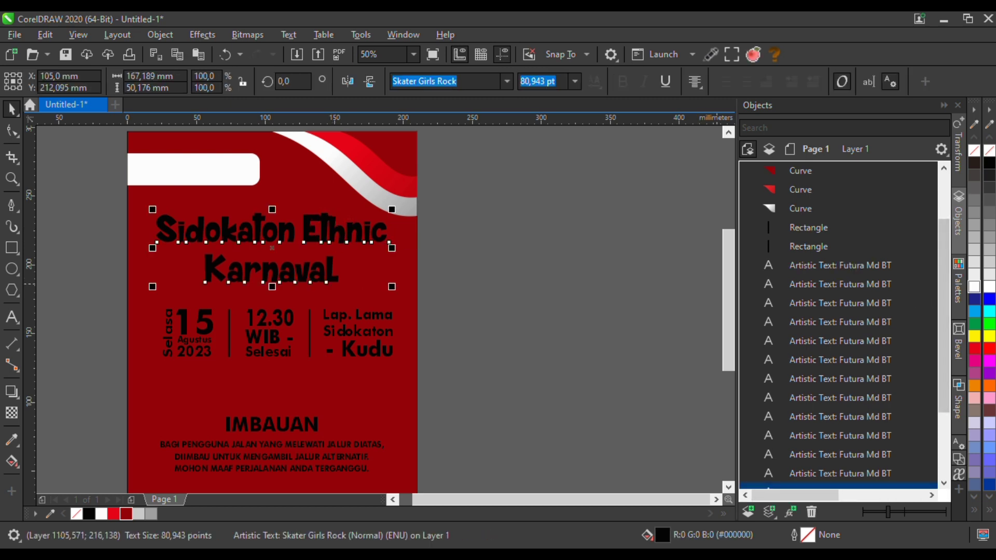
Fill the "Sidokaton Ethnic Karnaval" title white and set its outline colour to dark red #690407
{"action": "left_click", "coordinate": [974, 287]}
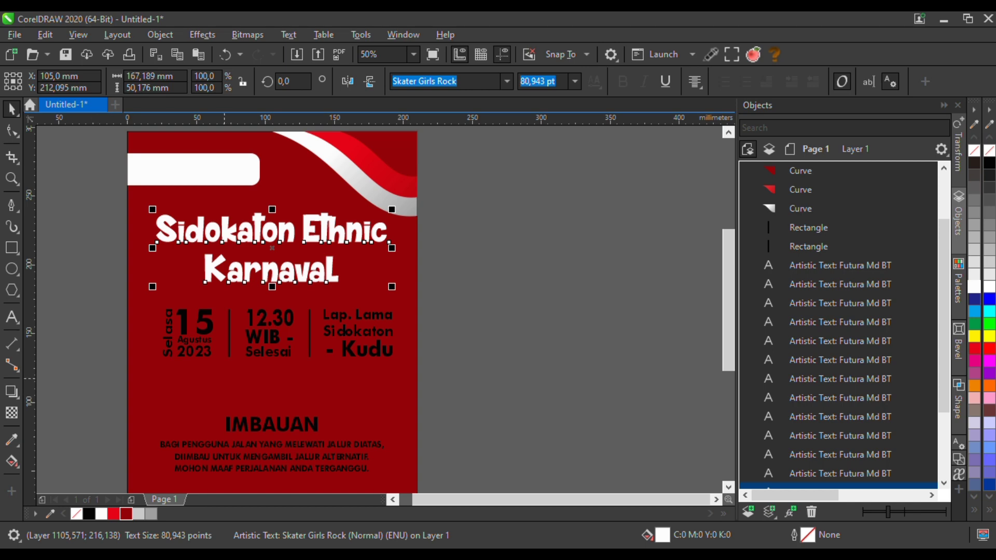
{"action": "right_click", "coordinate": [125, 513]}
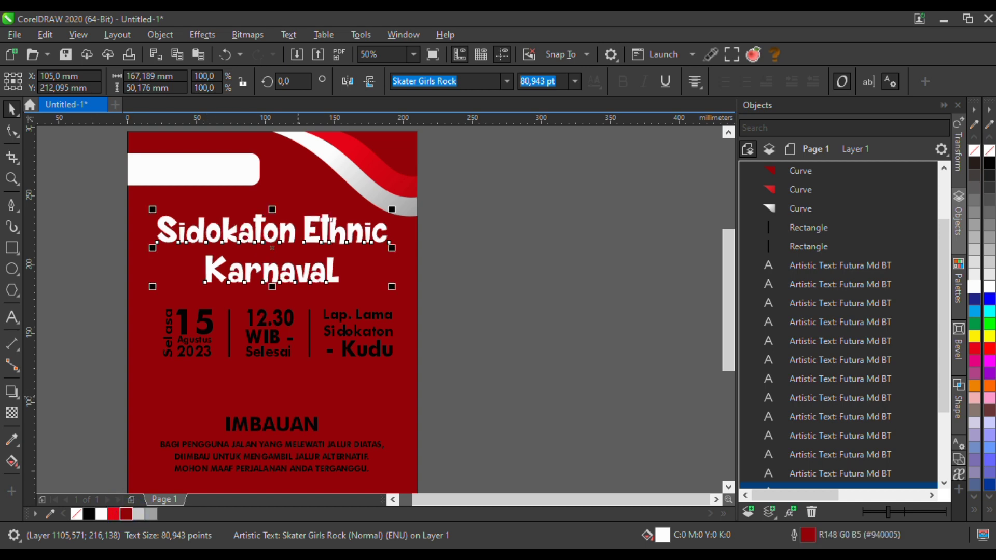
{"action": "key", "text": "F12"}
{"action": "key", "text": "F12"}
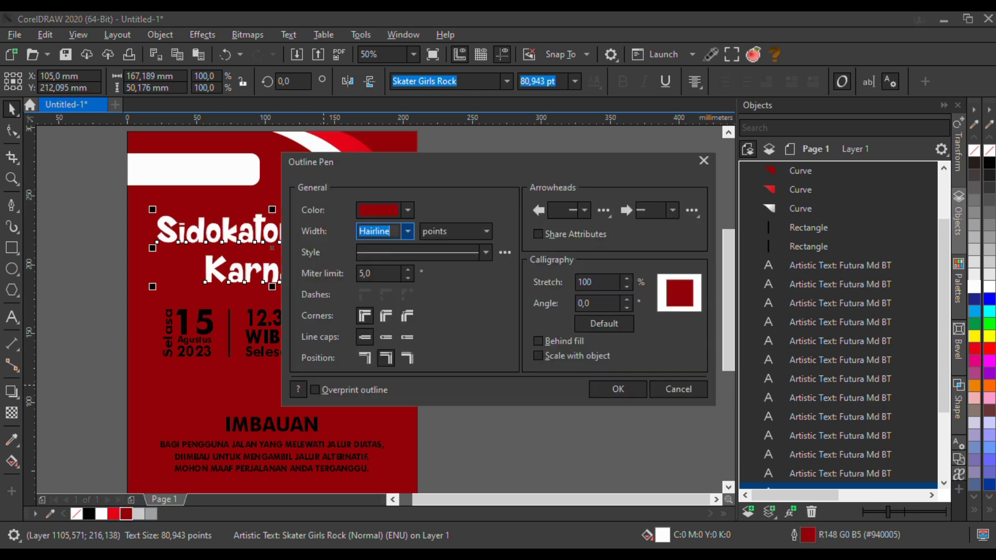
{"action": "left_click", "coordinate": [408, 210]}
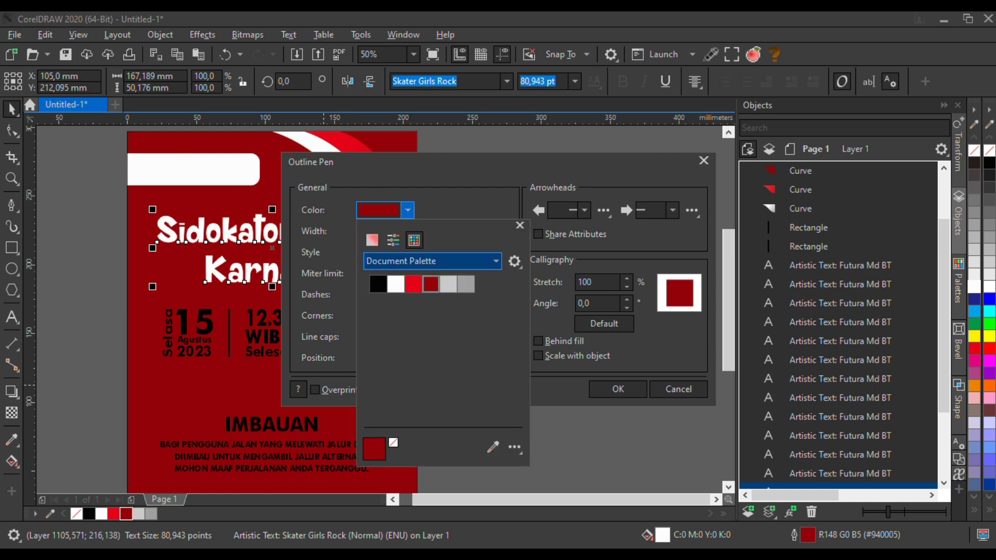
{"action": "left_click", "coordinate": [372, 240]}
{"action": "left_click_drag", "start_coordinate": [433, 319], "coordinate": [453, 324]}
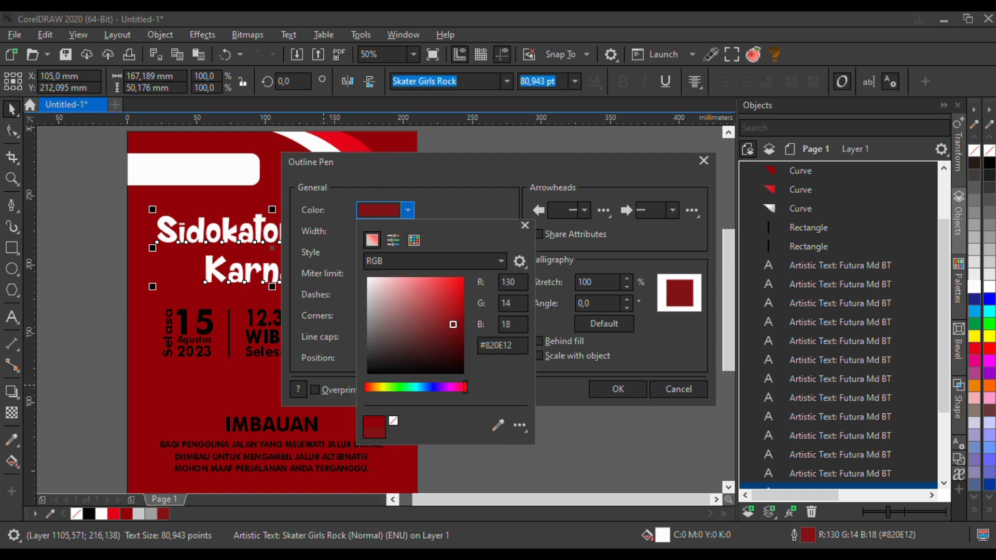
{"action": "left_click", "coordinate": [457, 328]}
{"action": "left_click", "coordinate": [458, 327]}
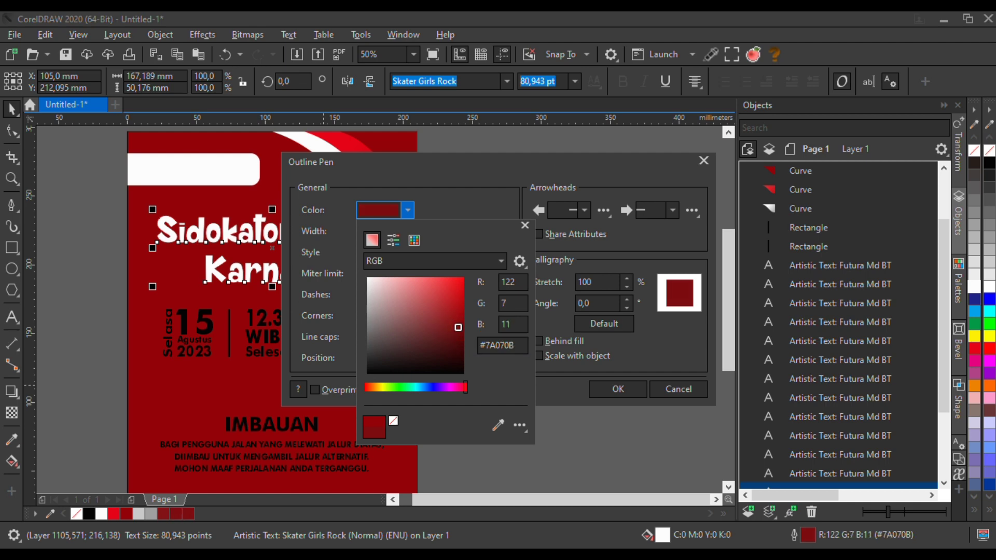
{"action": "left_click", "coordinate": [461, 334]}
{"action": "left_click", "coordinate": [561, 389]}
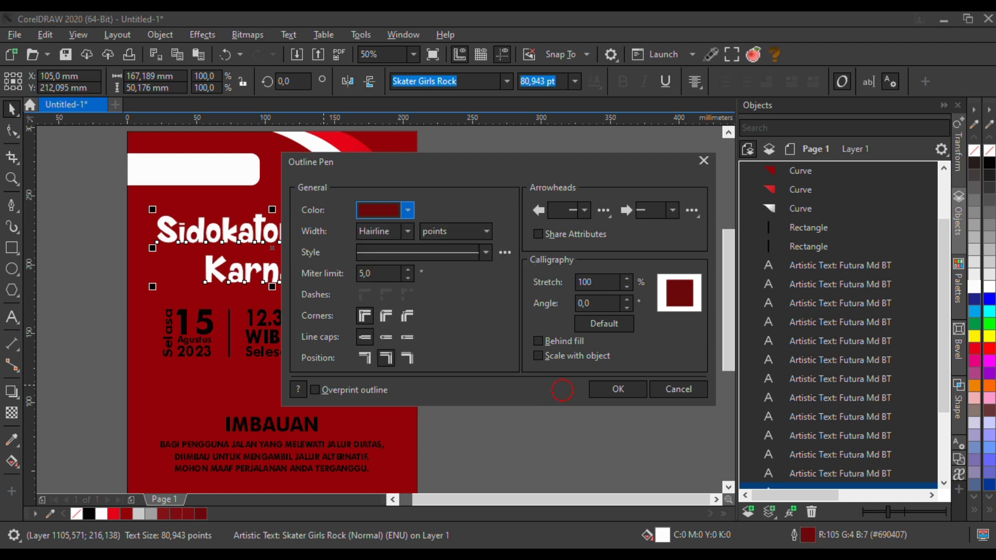
Make the title's outline 10 pt wide with rounded corners and place it behind the fill
{"action": "left_click", "coordinate": [408, 231]}
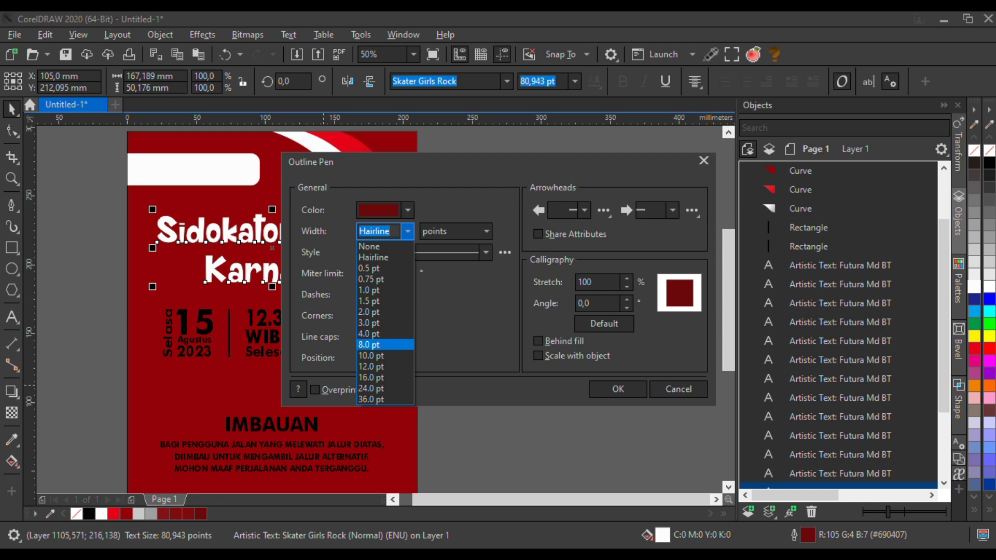
{"action": "left_click", "coordinate": [384, 344]}
{"action": "left_click", "coordinate": [384, 314]}
{"action": "left_click", "coordinate": [539, 340]}
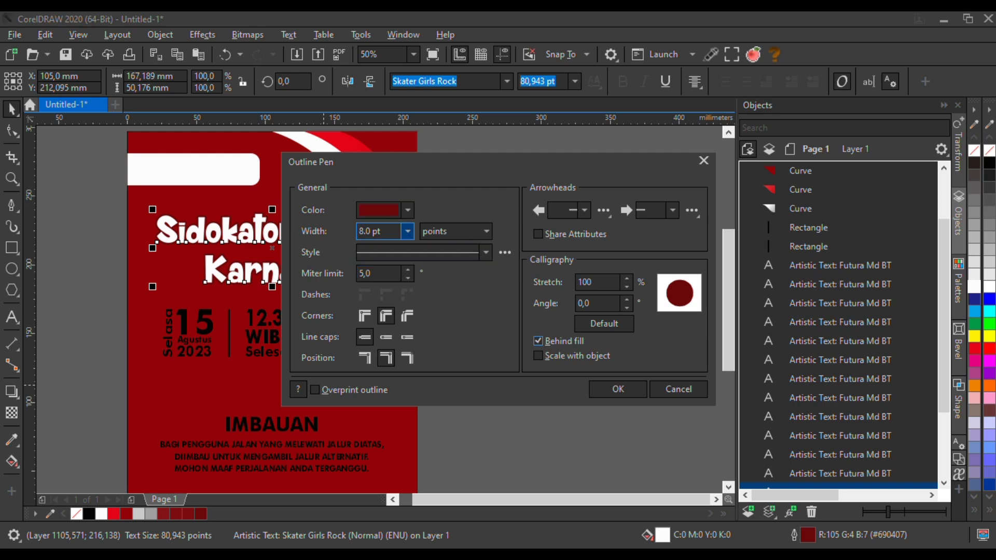
{"action": "left_click", "coordinate": [408, 231]}
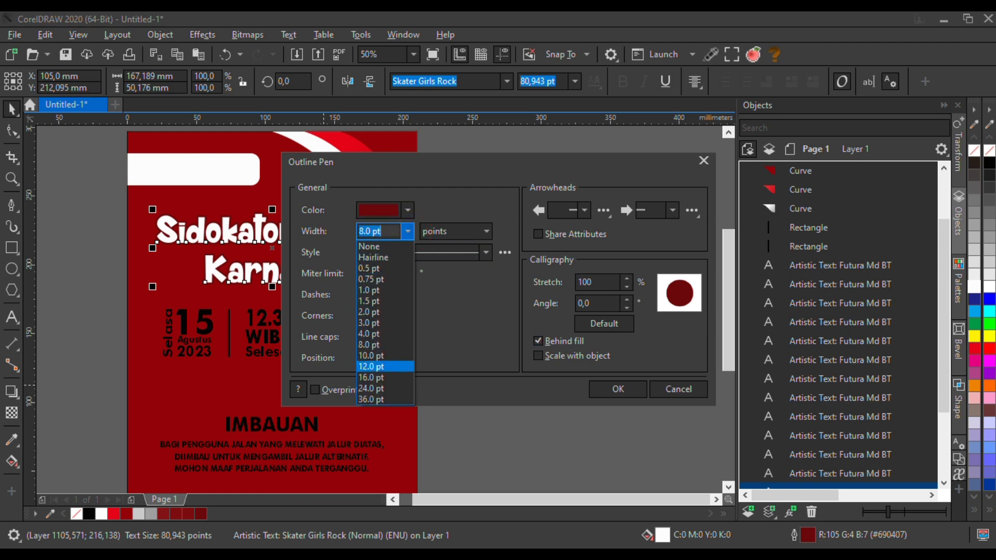
{"action": "left_click", "coordinate": [385, 355]}
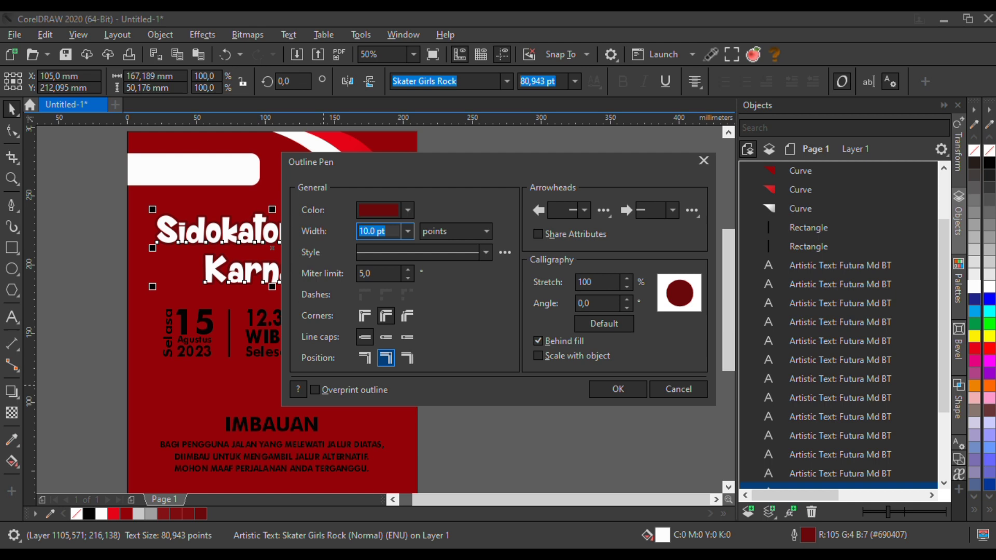
{"action": "left_click", "coordinate": [618, 389]}
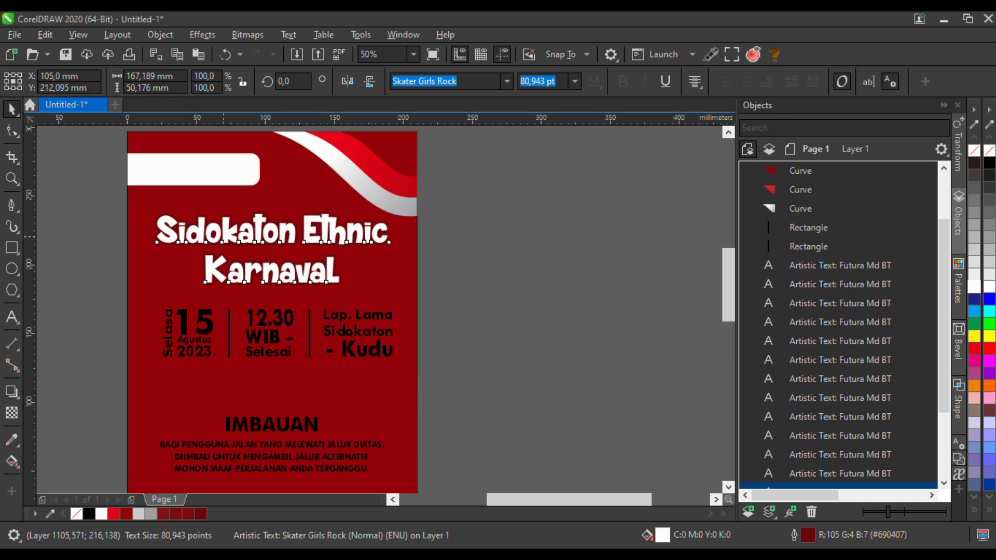
Duplicate the title about 1 mm to the right and 1.5 mm down, and fill the copy dark red #690407
{"action": "scroll", "coordinate": [234, 236], "scroll_direction": "up", "scroll_amount": 2}
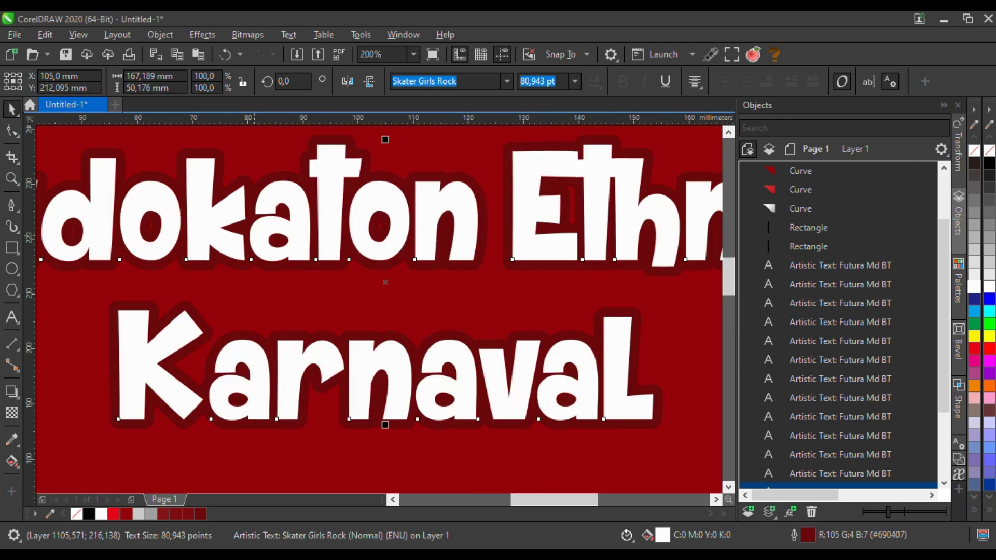
{"action": "left_click_drag", "start_coordinate": [267, 217], "coordinate": [273, 225]}
{"action": "right_click", "coordinate": [272, 225]}
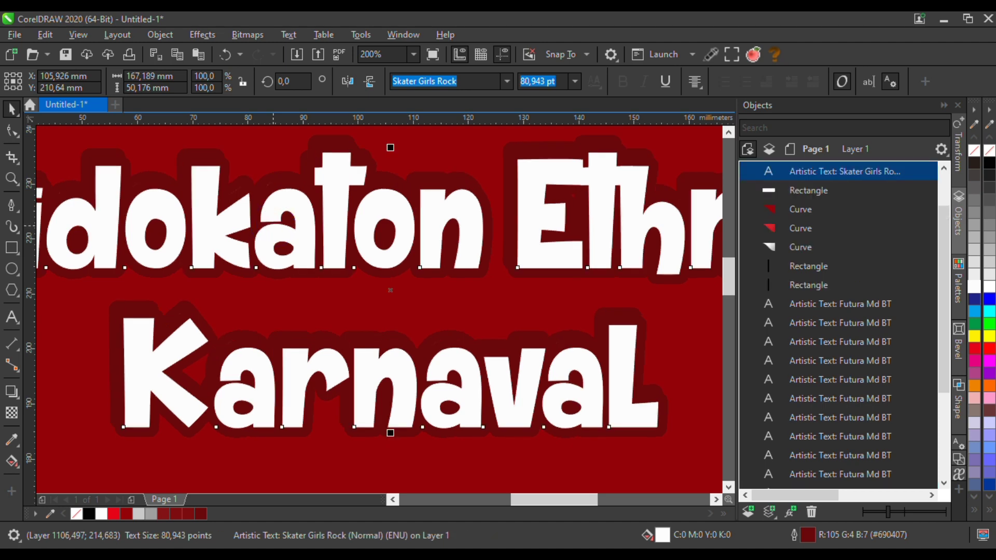
{"action": "left_click", "coordinate": [201, 513]}
Send the dark red title copy back in the stacking order until it lies directly beneath the white title
{"action": "key", "text": "ctrl+Page_Down"}
{"action": "key", "text": "ctrl+Page_Down"}
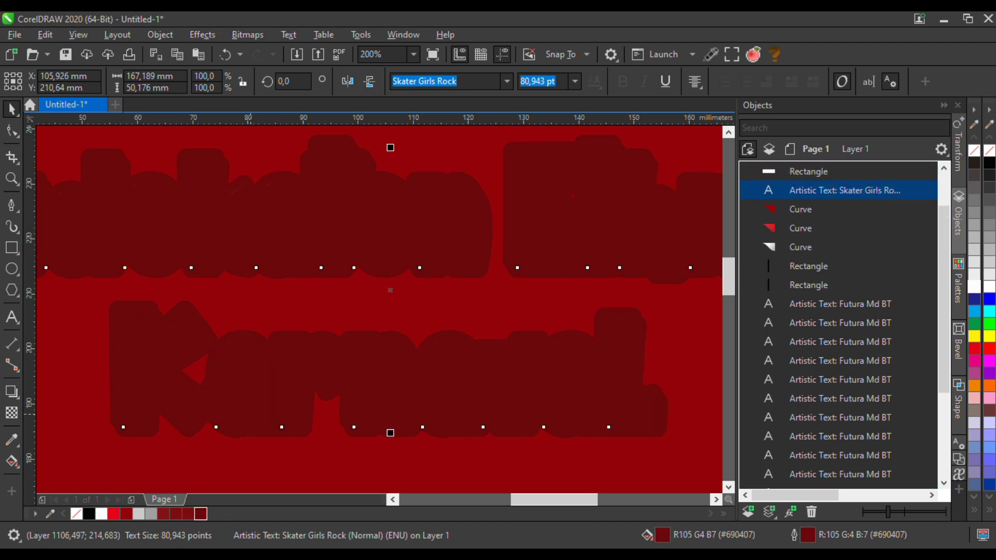
{"action": "key", "text": "ctrl+Page_Down"}
{"action": "key", "text": "ctrl+Page_Down"}
{"action": "key", "text": "ctrl+Page_Down"}
{"action": "key", "text": "ctrl+Page_Down"}
{"action": "key", "text": "ctrl+Page_Down"}
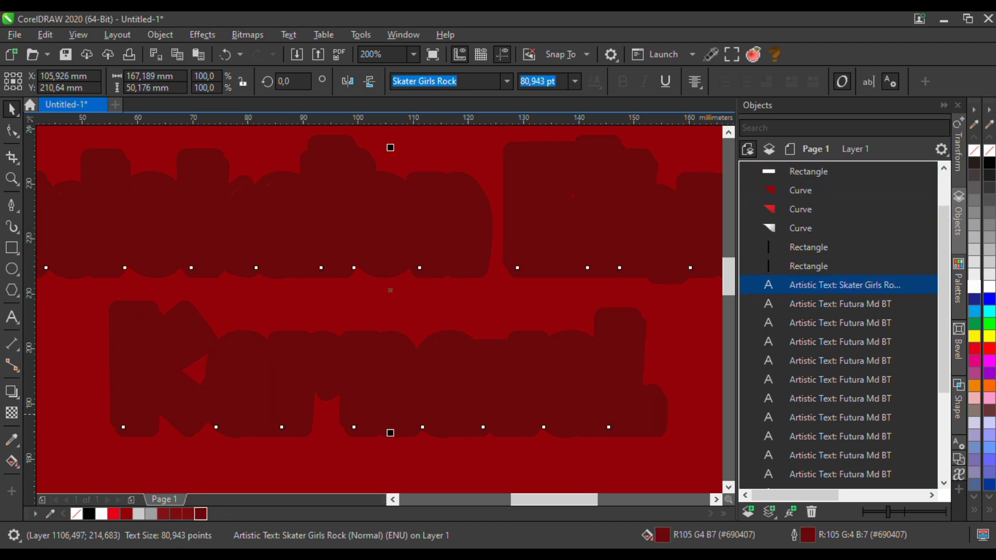
{"action": "key", "text": "ctrl+Page_Down"}
{"action": "key", "text": "ctrl+Page_Down"}
{"action": "key", "text": "ctrl+Page_Down"}
{"action": "key", "text": "ctrl+Page_Down"}
{"action": "key", "text": "ctrl+Page_Down"}
{"action": "key", "text": "ctrl+Page_Down"}
{"action": "key", "text": "ctrl+Page_Down"}
{"action": "key", "text": "ctrl+Page_Down"}
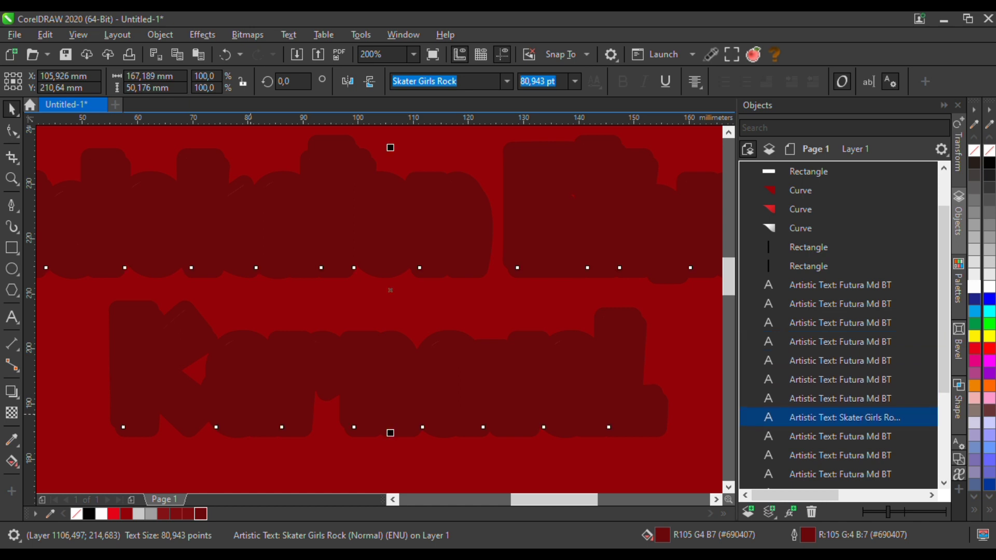
{"action": "key", "text": "ctrl+Page_Down"}
{"action": "key", "text": "ctrl+Page_Down"}
{"action": "key", "text": "ctrl+Page_Down"}
{"action": "key", "text": "ctrl+Page_Down"}
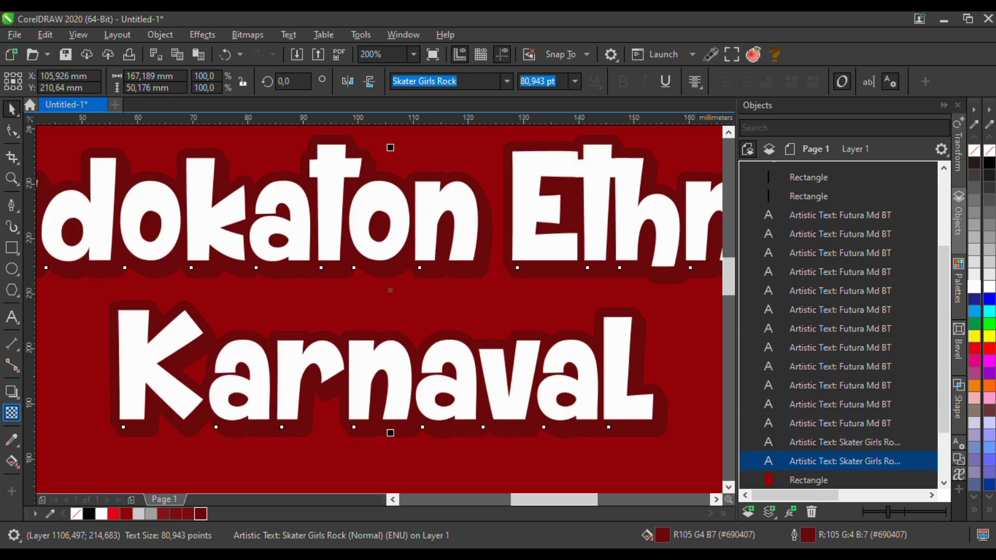
Give the boundary curve around the title a white 2 pt outline
{"action": "scroll", "coordinate": [252, 290], "scroll_direction": "down", "scroll_amount": 2}
{"action": "scroll", "coordinate": [325, 251], "scroll_direction": "up", "scroll_amount": 1}
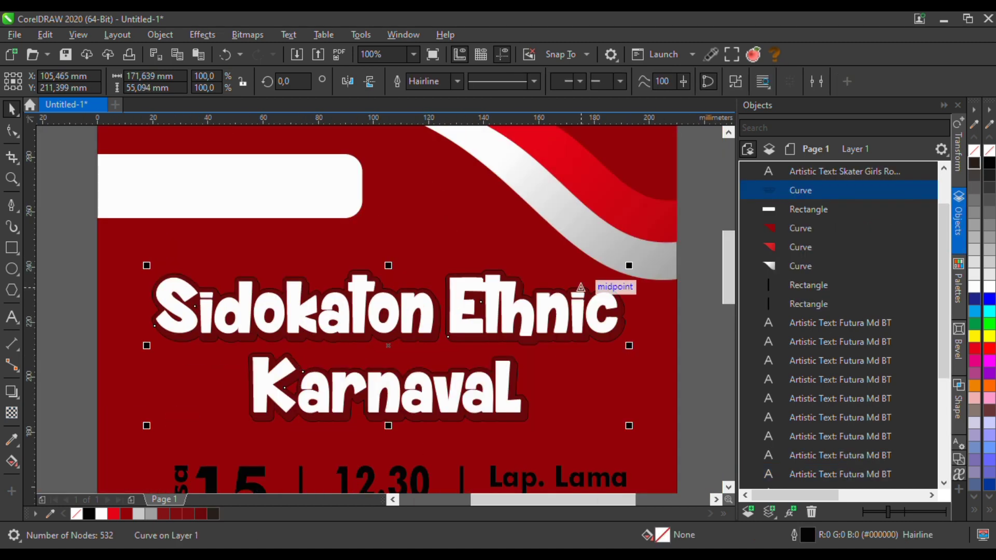
{"action": "right_click", "coordinate": [973, 289]}
{"action": "right_click", "coordinate": [973, 287]}
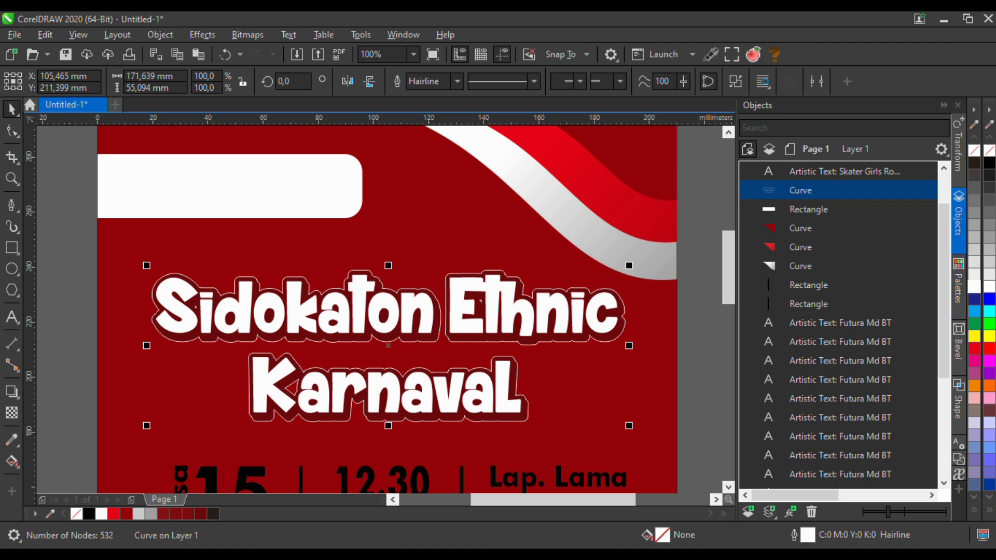
{"action": "left_click", "coordinate": [457, 81]}
{"action": "left_click", "coordinate": [419, 162]}
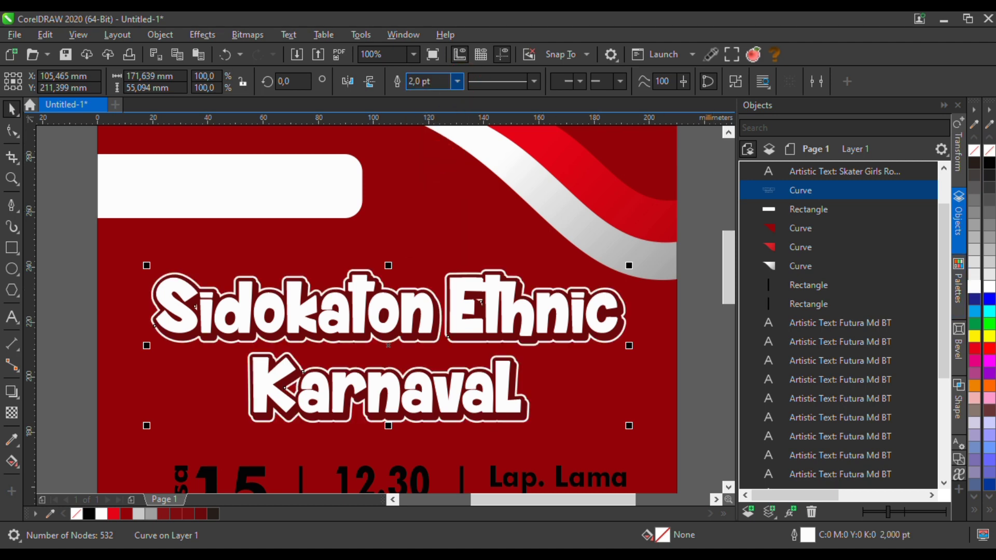
{"action": "left_click", "coordinate": [457, 81]}
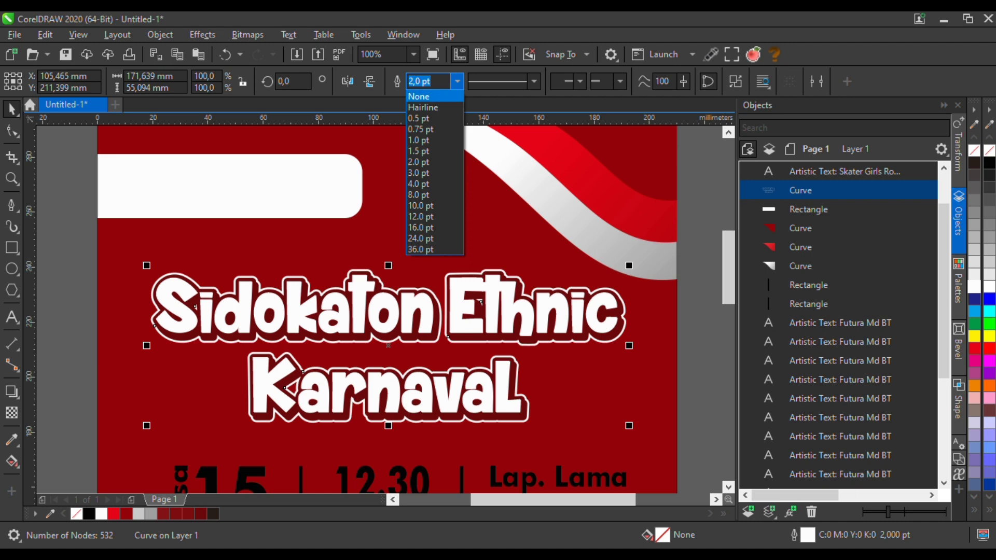
{"action": "left_click", "coordinate": [457, 81]}
{"action": "scroll", "coordinate": [286, 210], "scroll_direction": "down", "scroll_amount": 1}
{"action": "left_click", "coordinate": [638, 273]}
{"action": "scroll", "coordinate": [354, 248], "scroll_direction": "up", "scroll_amount": 1}
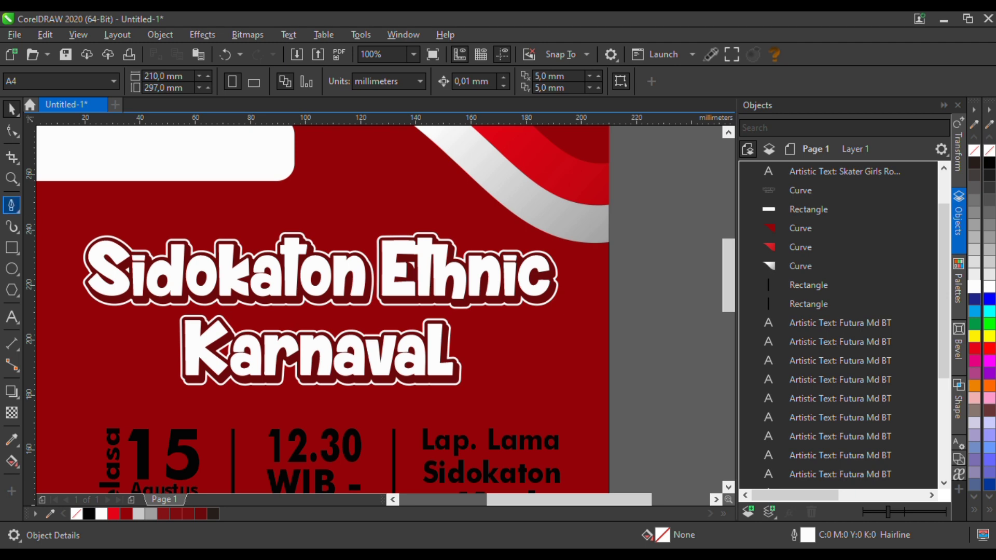
Draw a closed curved shape about 267 × 145 mm with the Pen tool, crossing the title diagonally and covering its left part
{"action": "left_click", "coordinate": [11, 205]}
{"action": "left_click", "coordinate": [509, 175]}
{"action": "left_click_drag", "start_coordinate": [350, 272], "coordinate": [301, 329]}
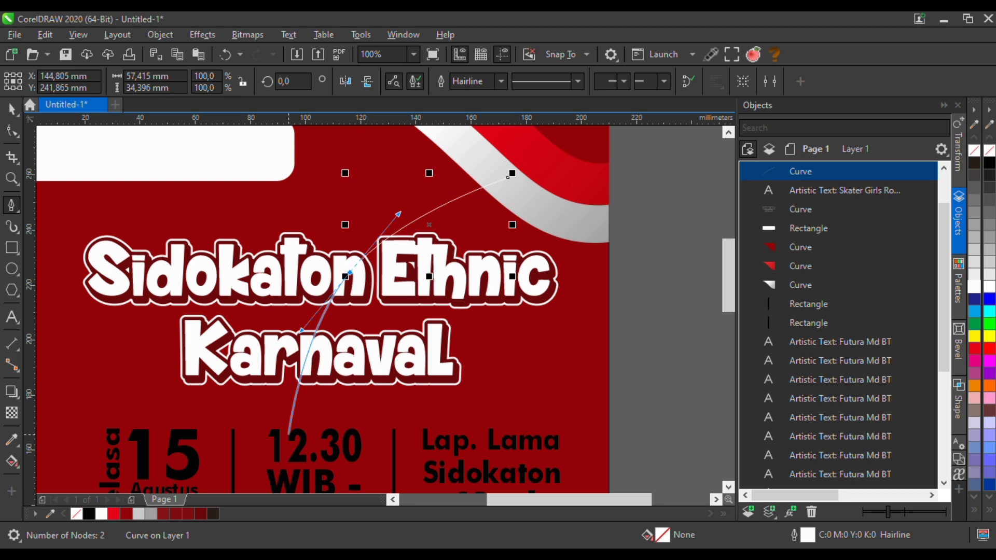
{"action": "scroll", "coordinate": [438, 334], "scroll_direction": "down", "scroll_amount": 3}
{"action": "left_click", "coordinate": [302, 394]}
{"action": "left_click", "coordinate": [106, 291]}
{"action": "left_click_drag", "start_coordinate": [147, 198], "coordinate": [223, 205]}
{"action": "left_click", "coordinate": [474, 256]}
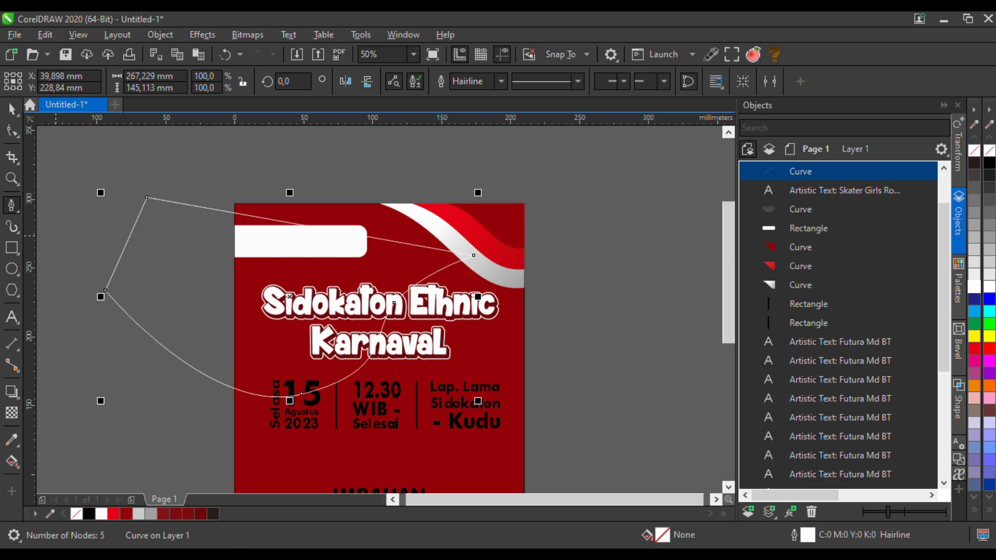
Reshape the closed curve by lowering its right-hand corner node and adjusting the handles so its edge sweeps in an S-curve across the title
{"action": "left_click", "coordinate": [11, 129]}
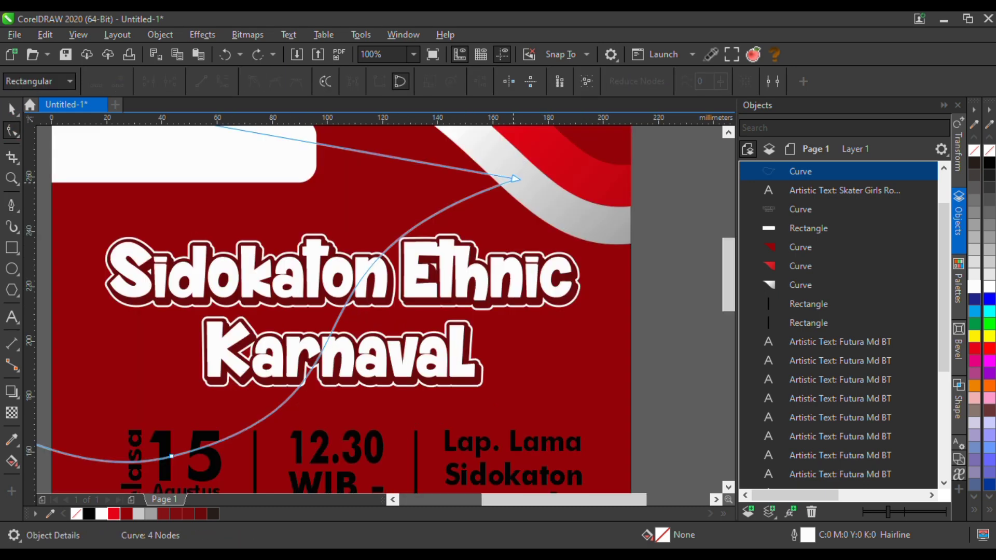
{"action": "left_click_drag", "start_coordinate": [515, 178], "coordinate": [521, 213]}
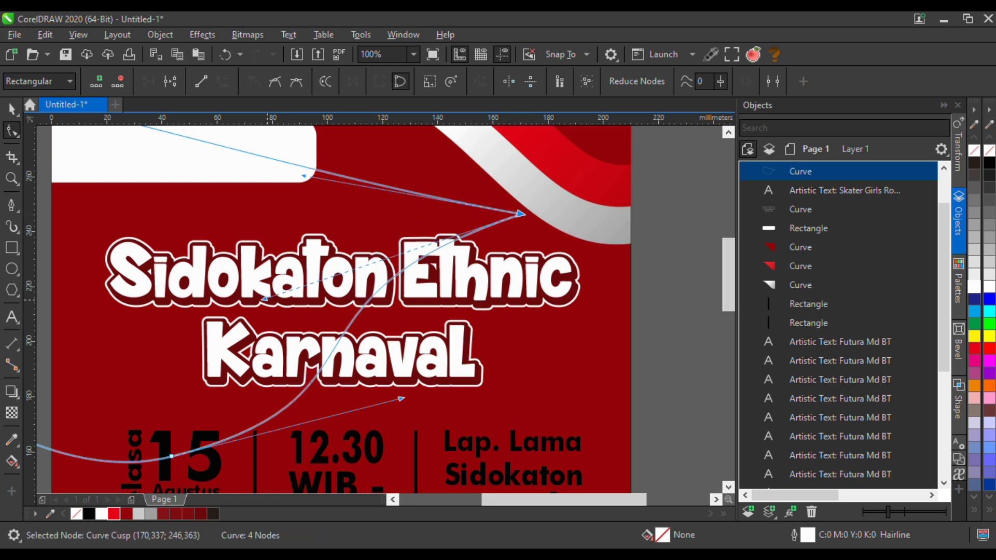
{"action": "left_click_drag", "start_coordinate": [265, 298], "coordinate": [196, 267]}
{"action": "left_click_drag", "start_coordinate": [520, 213], "coordinate": [521, 227]}
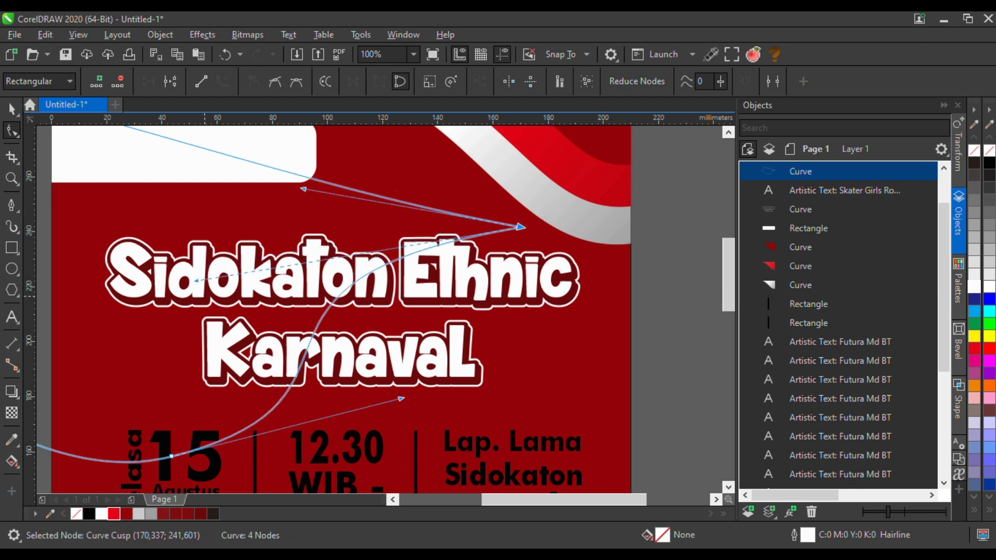
{"action": "left_click_drag", "start_coordinate": [402, 398], "coordinate": [475, 359]}
{"action": "key", "text": "space"}
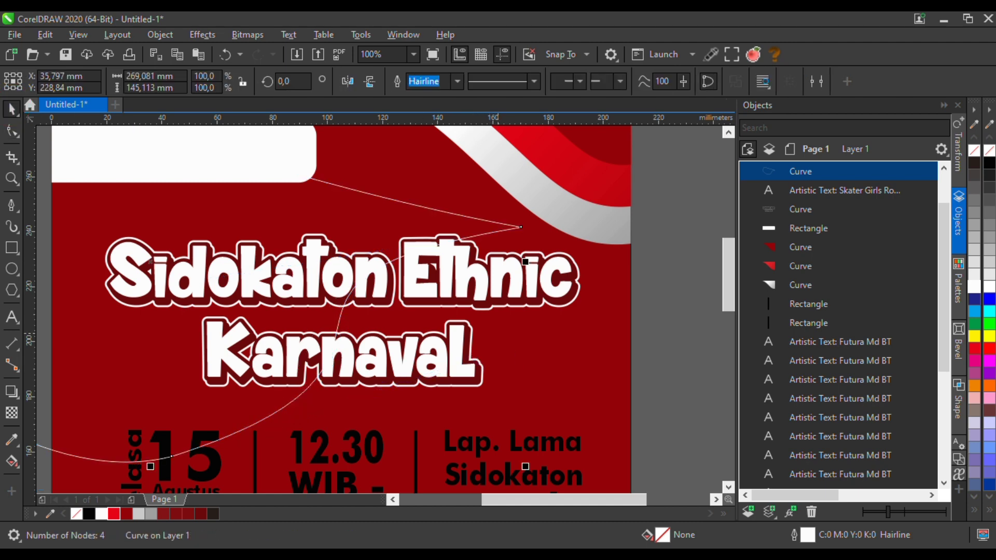
Intersect the closed curve with the white title, filling the overlapping part bright red, and delete the curve
{"action": "left_click", "coordinate": [455, 337], "text": "shift"}
{"action": "left_click", "coordinate": [470, 81]}
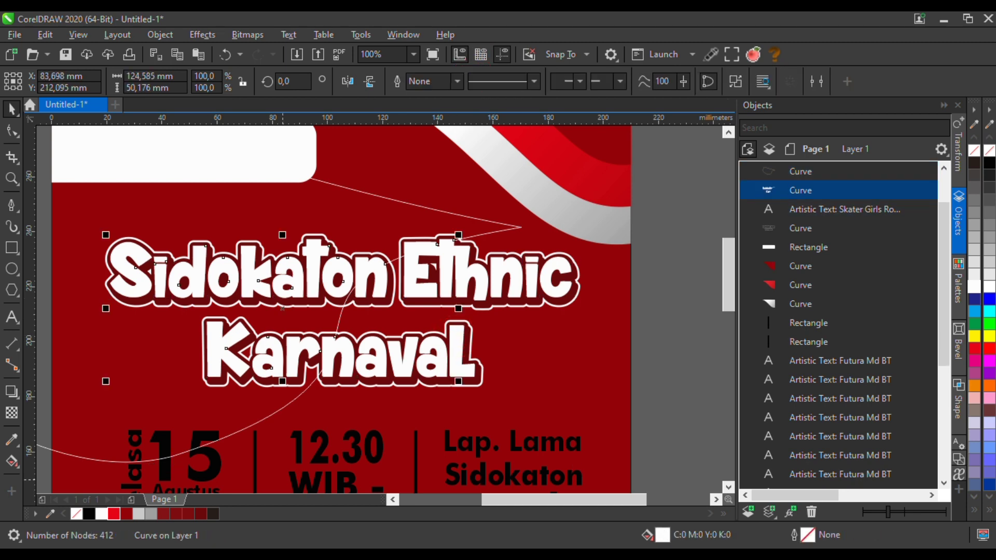
{"action": "left_click", "coordinate": [113, 514]}
{"action": "left_click", "coordinate": [69, 454]}
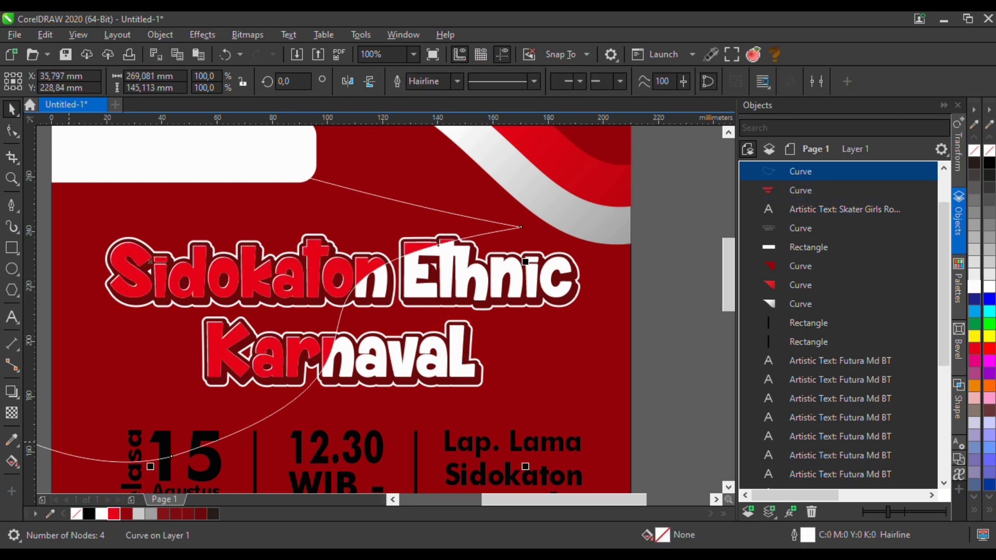
{"action": "key", "text": "Delete"}
Fill the "15", "12.30" and "Lap. Lama" texts yellow with C0 M20 Y100 K0
{"action": "scroll", "coordinate": [69, 442], "scroll_direction": "down", "scroll_amount": 1}
{"action": "left_click", "coordinate": [310, 343]}
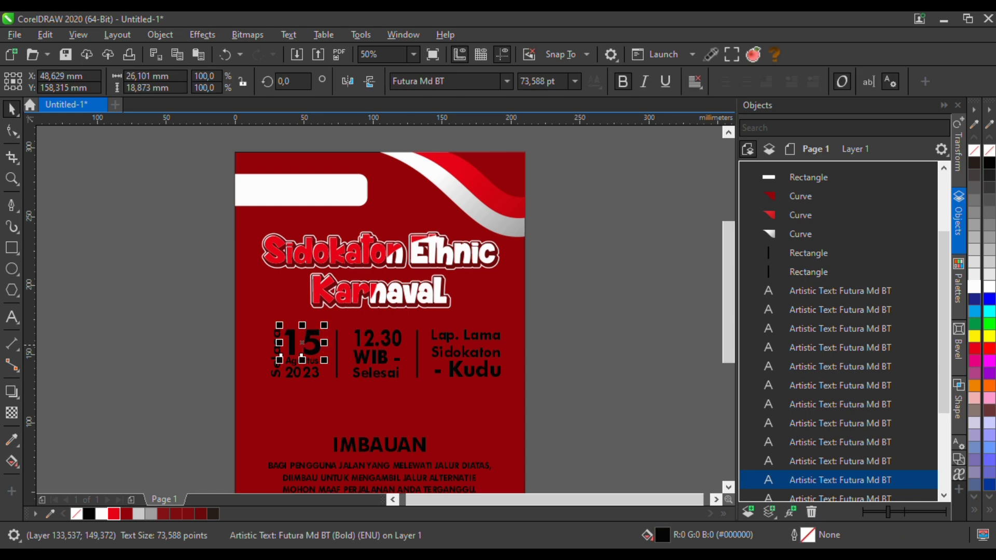
{"action": "left_click", "coordinate": [374, 342], "text": "shift"}
{"action": "left_click", "coordinate": [446, 341], "text": "shift"}
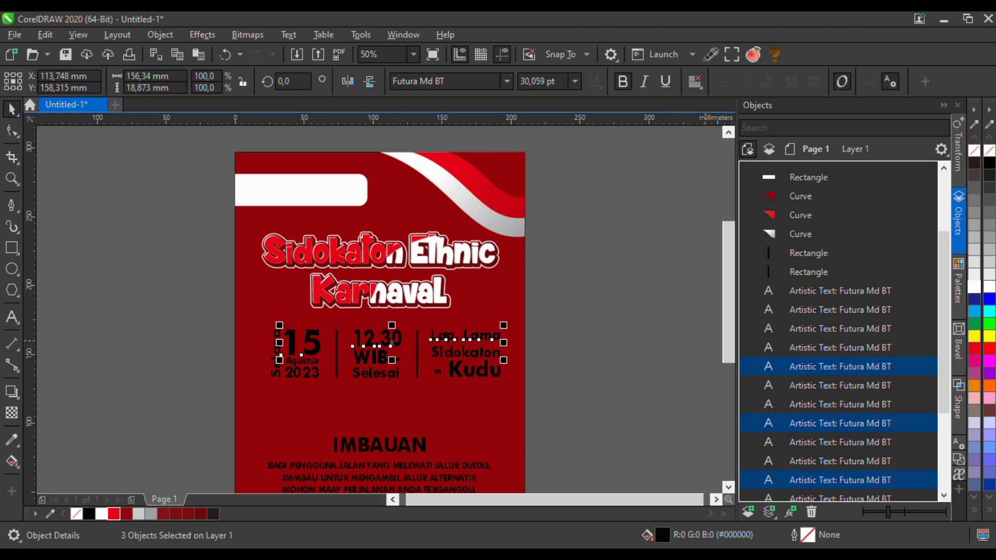
{"action": "left_click", "coordinate": [974, 510]}
{"action": "left_click", "coordinate": [948, 186]}
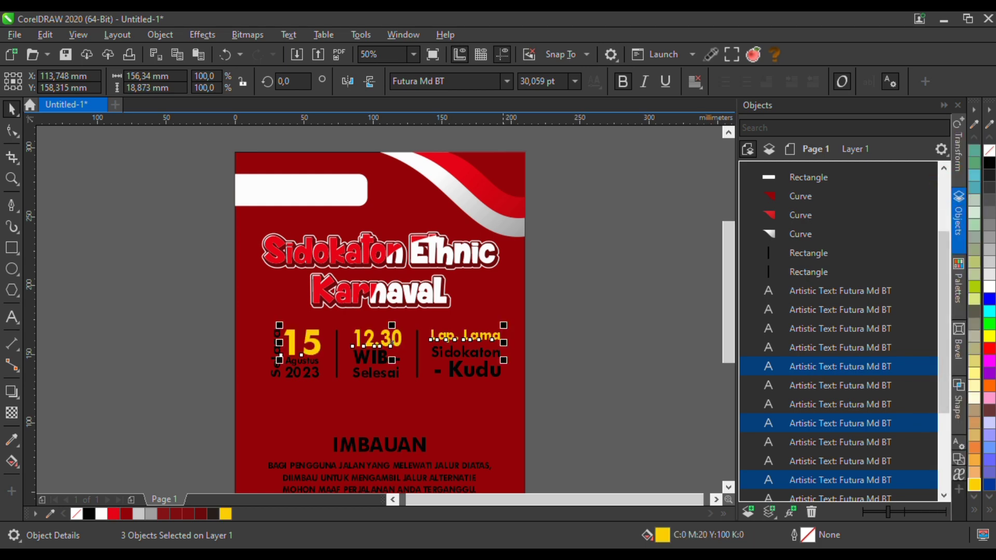
{"action": "left_click", "coordinate": [608, 363]}
Fill the "WIB -", "Selesai", "Sidokaton", "- Kudu", "Selasa", "Agustus" and "2023" texts white
{"action": "scroll", "coordinate": [471, 361], "scroll_direction": "up", "scroll_amount": 2}
{"action": "left_click", "coordinate": [469, 362]}
{"action": "left_click", "coordinate": [300, 356], "text": "shift"}
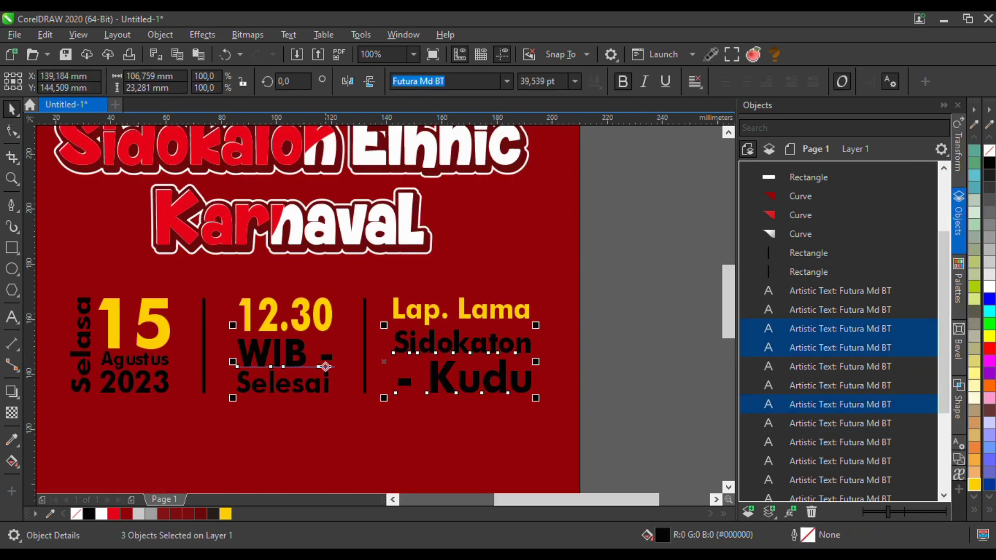
{"action": "left_click", "coordinate": [283, 383], "text": "shift"}
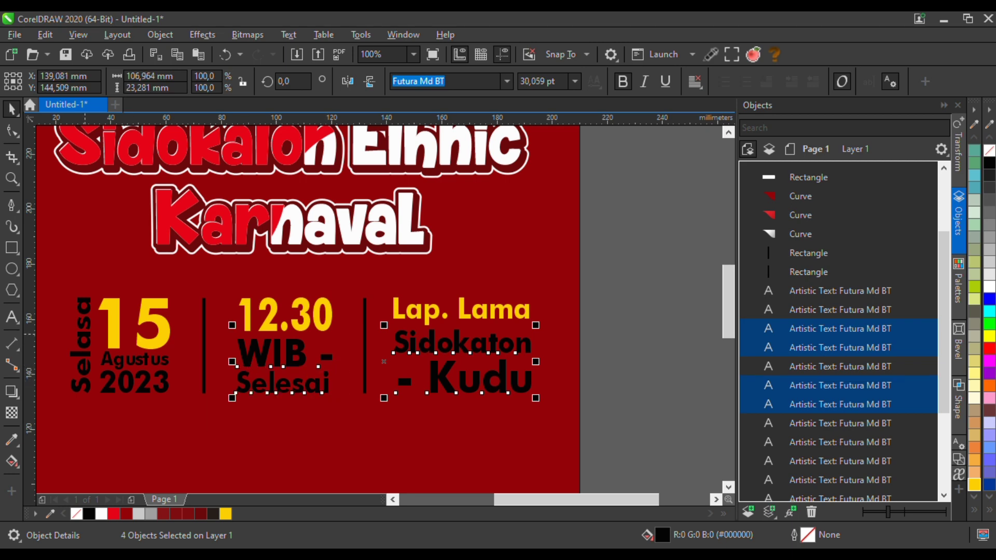
{"action": "left_click", "coordinate": [82, 332], "text": "shift"}
{"action": "left_click", "coordinate": [127, 357], "text": "shift"}
{"action": "left_click", "coordinate": [127, 381], "text": "shift"}
{"action": "left_click", "coordinate": [101, 513]}
{"action": "left_click", "coordinate": [676, 329]}
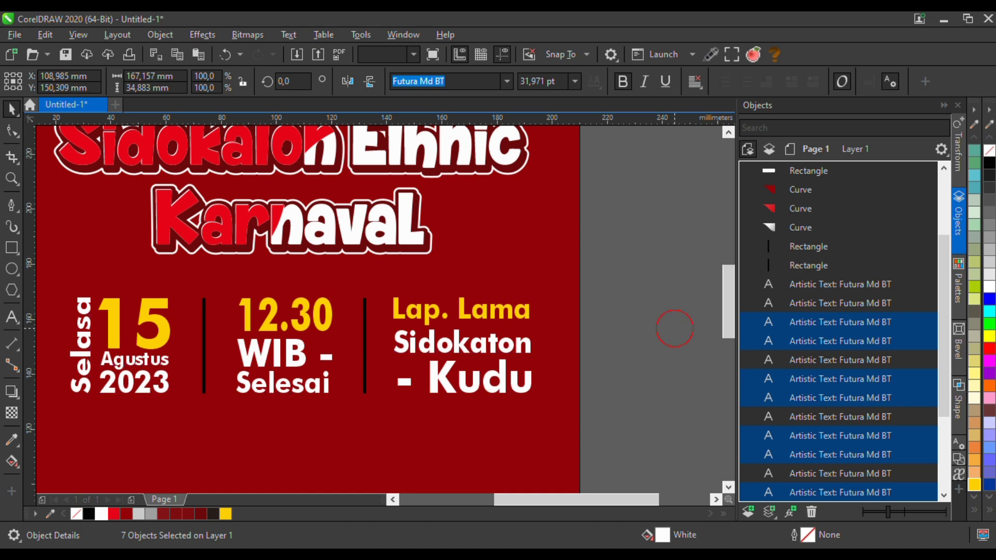
Fill both vertical divider bars between the event details with dark red #690407
{"action": "left_click", "coordinate": [364, 340]}
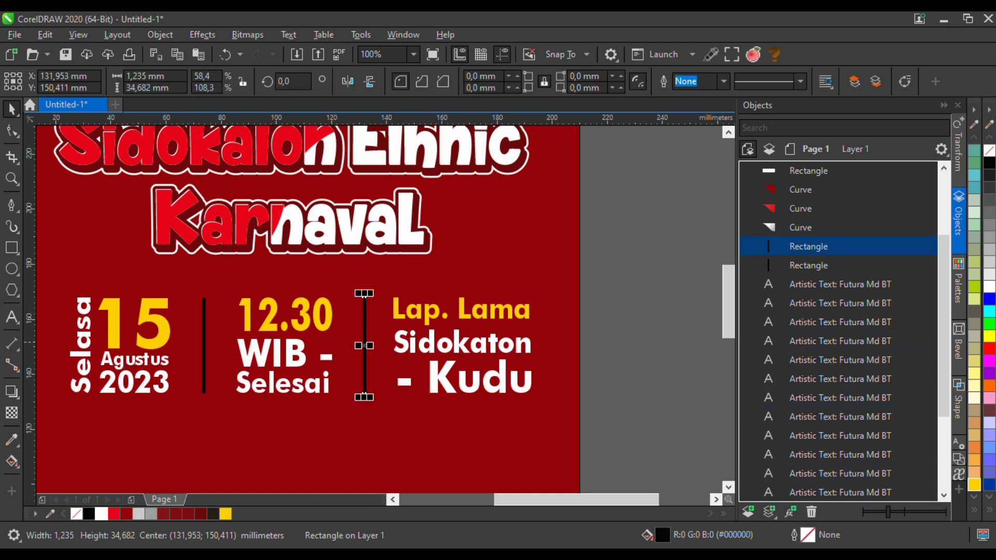
{"action": "left_click", "coordinate": [204, 344], "text": "shift"}
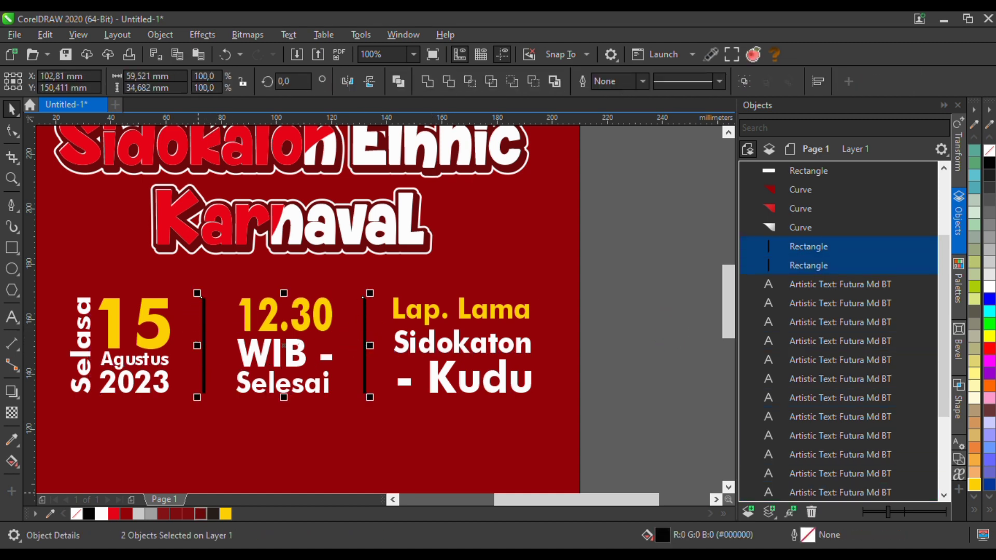
{"action": "left_click", "coordinate": [201, 514]}
{"action": "key", "text": "ctrl+z"}
{"action": "left_click", "coordinate": [201, 514]}
{"action": "scroll", "coordinate": [463, 322], "scroll_direction": "down", "scroll_amount": 1}
{"action": "scroll", "coordinate": [447, 328], "scroll_direction": "up", "scroll_amount": 1}
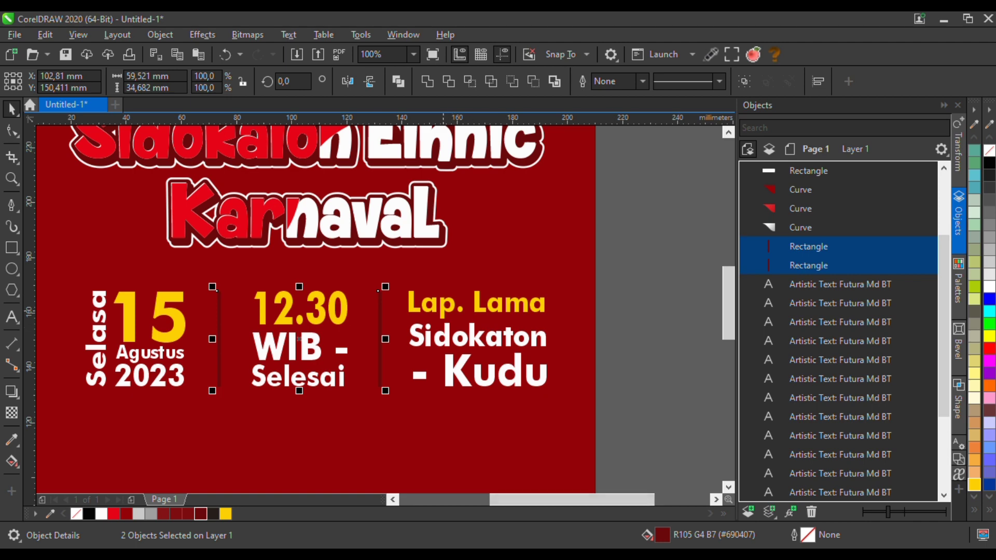
Scale the yellow "Lap. Lama" text down slightly, to about 28.97 pt, keeping its upper right corner in place
{"action": "left_click", "coordinate": [433, 306]}
{"action": "left_click_drag", "start_coordinate": [402, 324], "coordinate": [407, 342]}
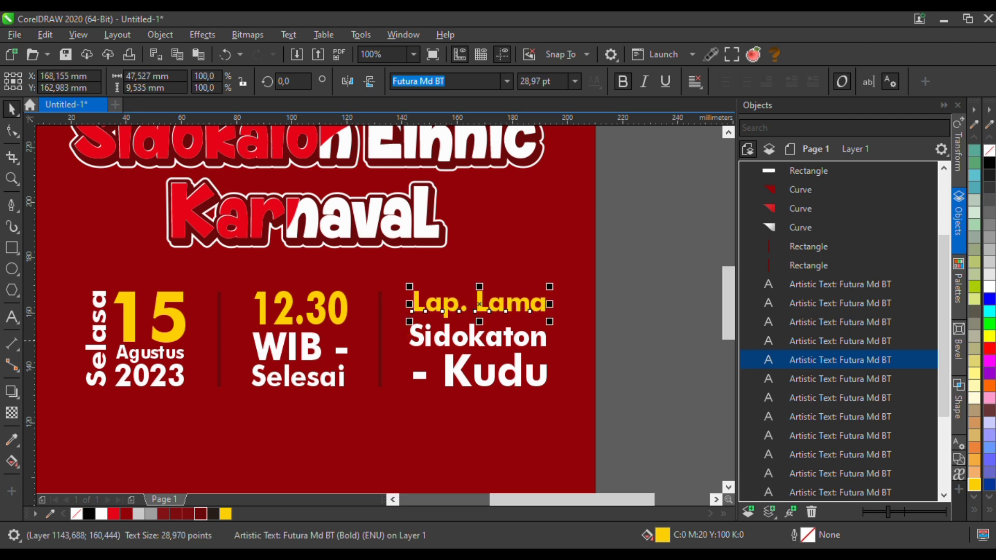
{"action": "left_click", "coordinate": [612, 335]}
{"action": "scroll", "coordinate": [503, 304], "scroll_direction": "down", "scroll_amount": 2}
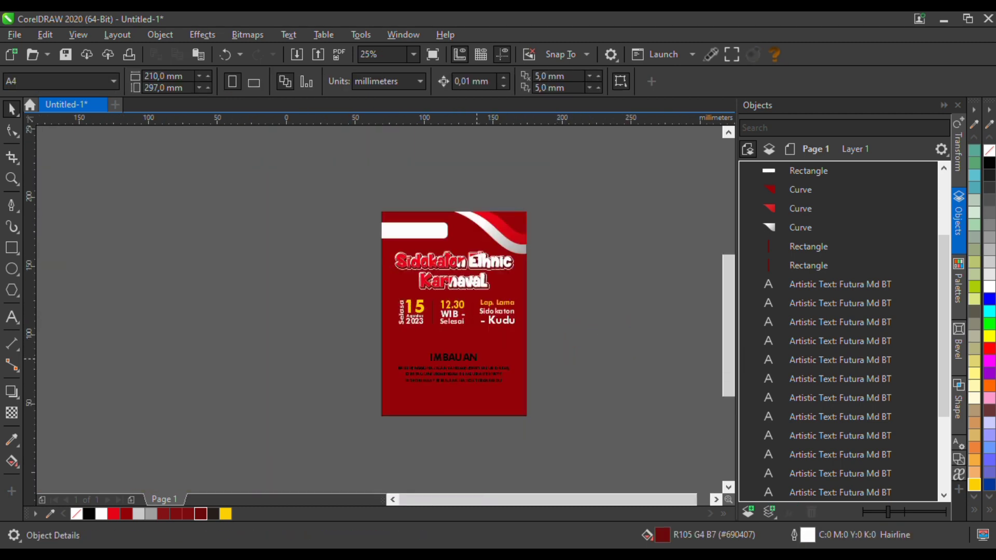
Fill the three-line road-user notice white and its "IMBAUAN" heading deep yellow
{"action": "scroll", "coordinate": [474, 358], "scroll_direction": "up", "scroll_amount": 2}
{"action": "left_click", "coordinate": [469, 363]}
{"action": "key", "text": "Escape"}
{"action": "left_click", "coordinate": [431, 380]}
{"action": "left_click", "coordinate": [989, 286]}
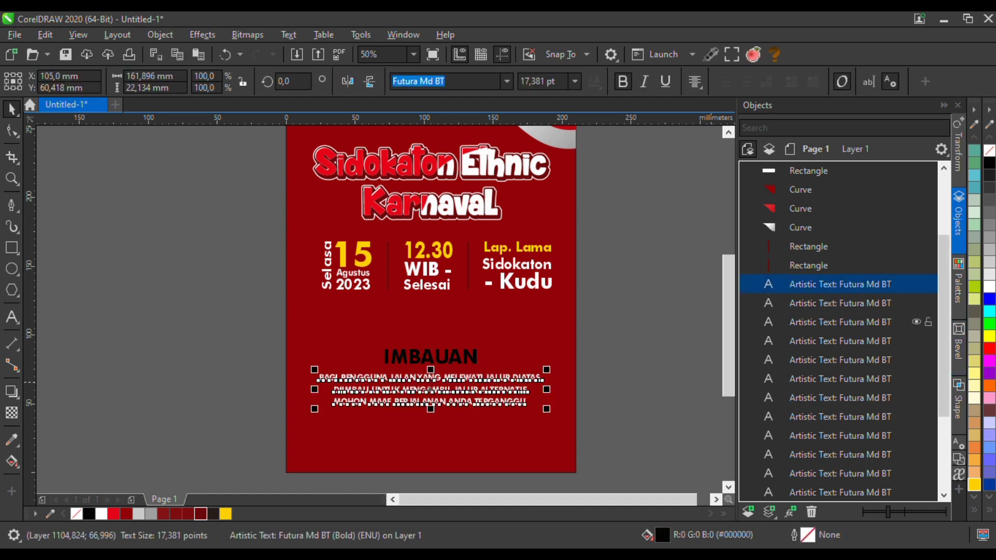
{"action": "left_click", "coordinate": [431, 364]}
{"action": "left_click", "coordinate": [225, 513]}
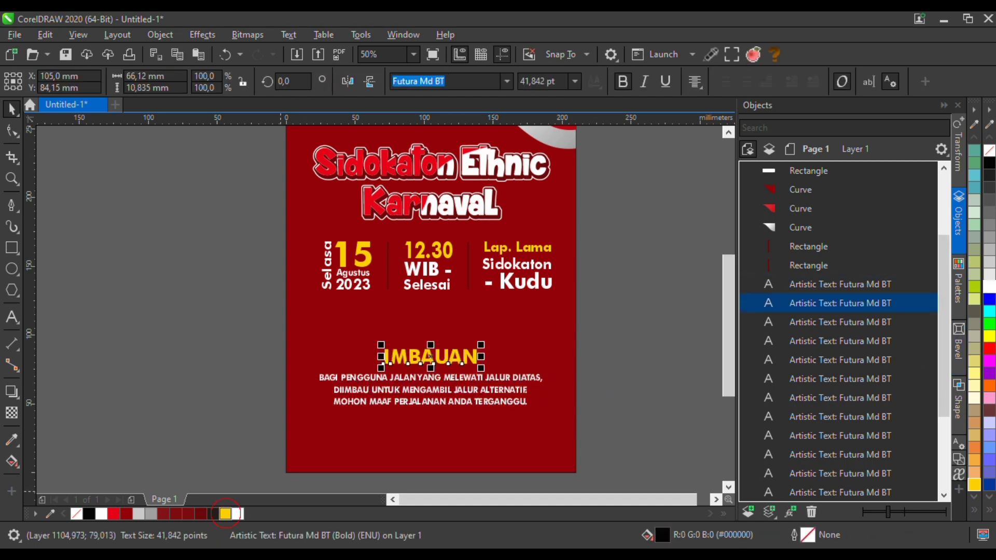
{"action": "key", "text": "Escape"}
{"action": "scroll", "coordinate": [395, 333], "scroll_direction": "down", "scroll_amount": 1}
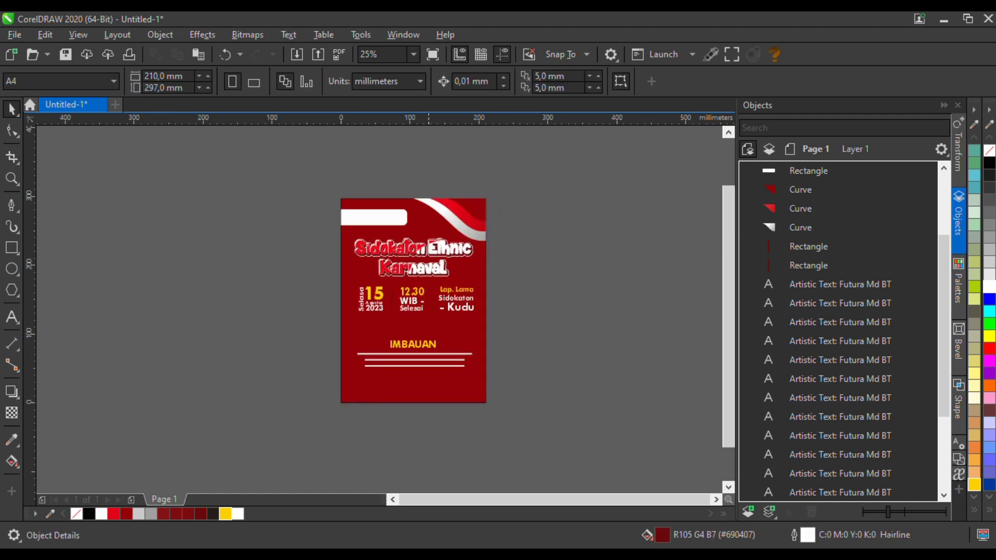
Move the "IMBAUAN" heading and the notice text together straight up by about 7 mm
{"action": "scroll", "coordinate": [419, 351], "scroll_direction": "up", "scroll_amount": 2}
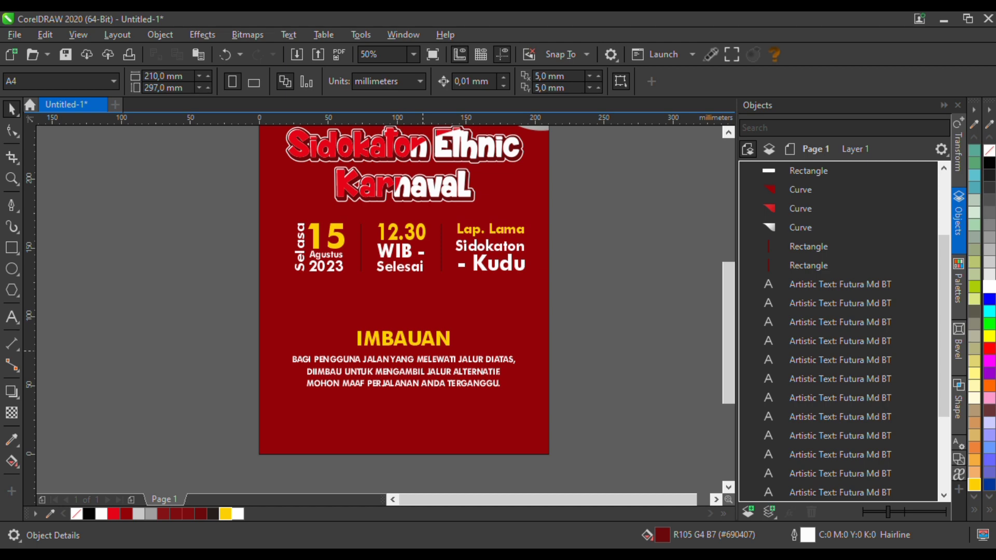
{"action": "left_click_drag", "start_coordinate": [602, 303], "coordinate": [244, 414]}
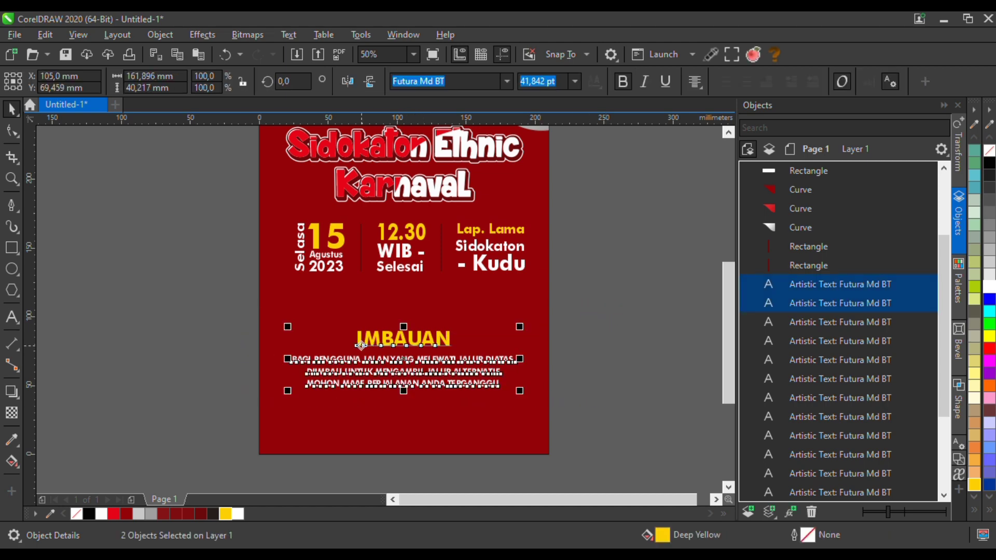
{"action": "left_click_drag", "start_coordinate": [361, 345], "coordinate": [361, 335]}
{"action": "left_click", "coordinate": [572, 272]}
{"action": "left_click_drag", "start_coordinate": [572, 218], "coordinate": [278, 296]}
{"action": "scroll", "coordinate": [351, 345], "scroll_direction": "down", "scroll_amount": 1}
{"action": "scroll", "coordinate": [342, 384], "scroll_direction": "up", "scroll_amount": 2}
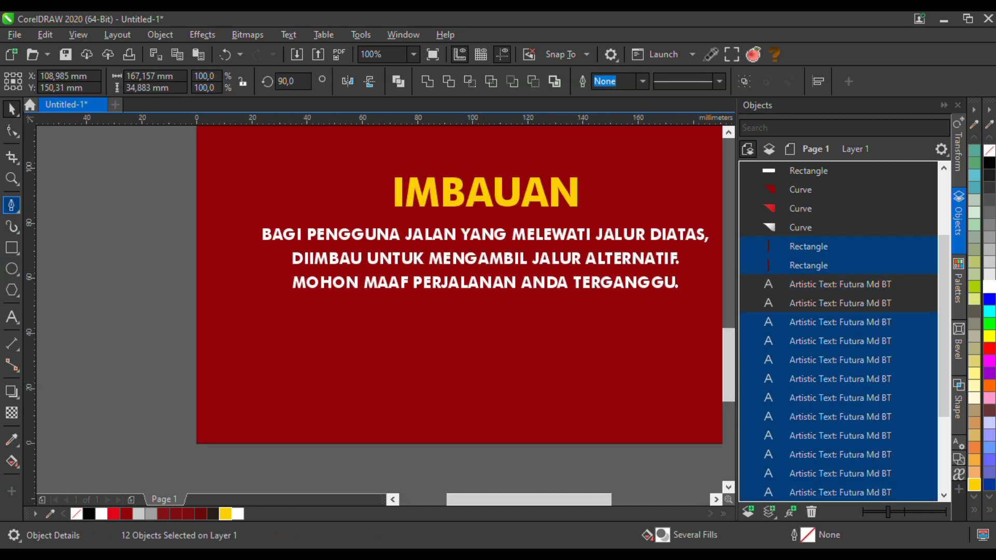
{"action": "left_click", "coordinate": [93, 275]}
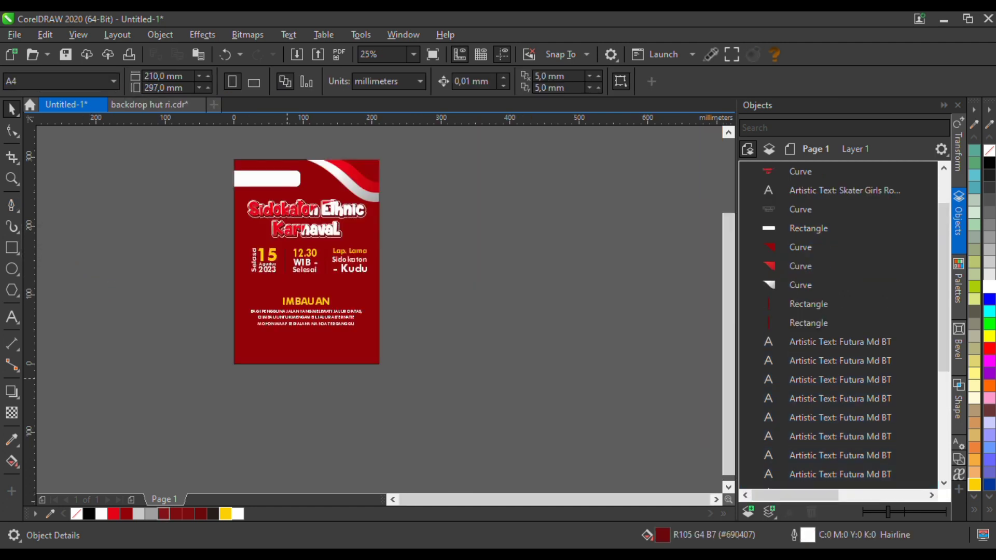
Paste the copied red-and-white flag group and place it inside the poster's lower-left corner, centred at about X 10.3, Y 32.2 mm
{"action": "key", "text": "ctrl+v"}
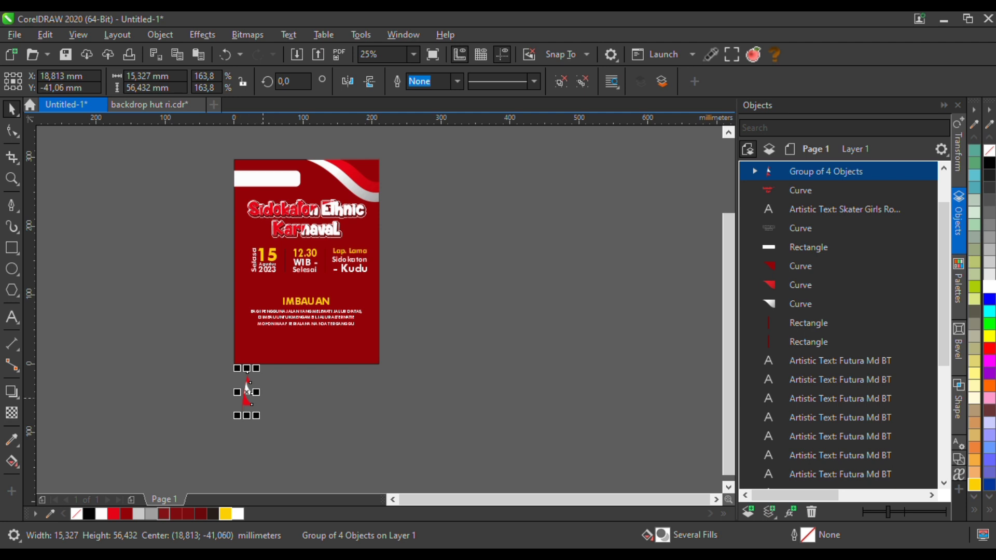
{"action": "scroll", "coordinate": [248, 390], "scroll_direction": "up", "scroll_amount": 2}
{"action": "scroll", "coordinate": [248, 387], "scroll_direction": "up", "scroll_amount": 2}
{"action": "left_click_drag", "start_coordinate": [239, 384], "coordinate": [212, 171]}
{"action": "scroll", "coordinate": [209, 252], "scroll_direction": "down", "scroll_amount": 1}
{"action": "scroll", "coordinate": [212, 191], "scroll_direction": "up", "scroll_amount": 1}
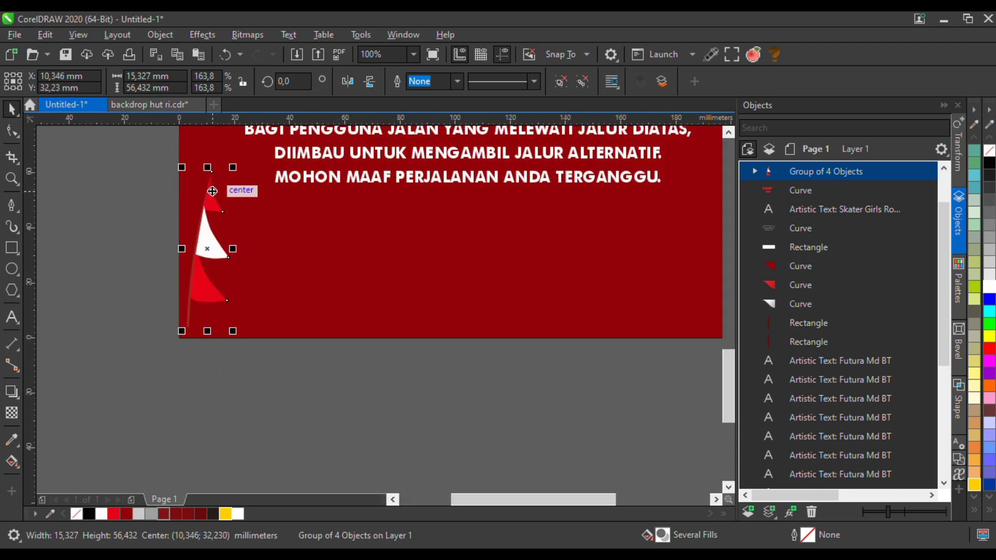
Tilt the flag group clockwise by about 6 degrees
{"action": "left_click", "coordinate": [212, 191]}
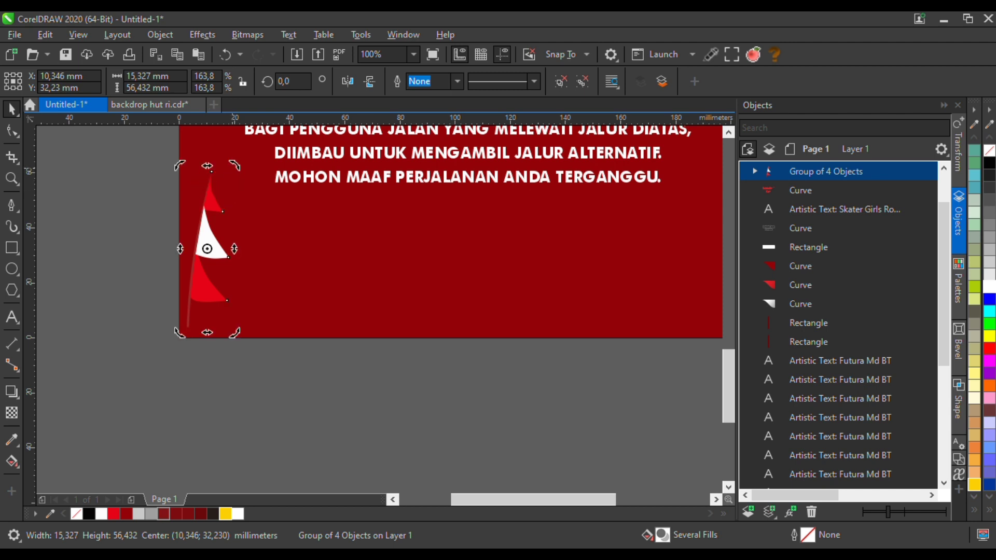
{"action": "left_click_drag", "start_coordinate": [234, 166], "coordinate": [243, 169]}
{"action": "left_click", "coordinate": [264, 414]}
Fill the curved pole inside the flag group white
{"action": "scroll", "coordinate": [226, 244], "scroll_direction": "up", "scroll_amount": 1}
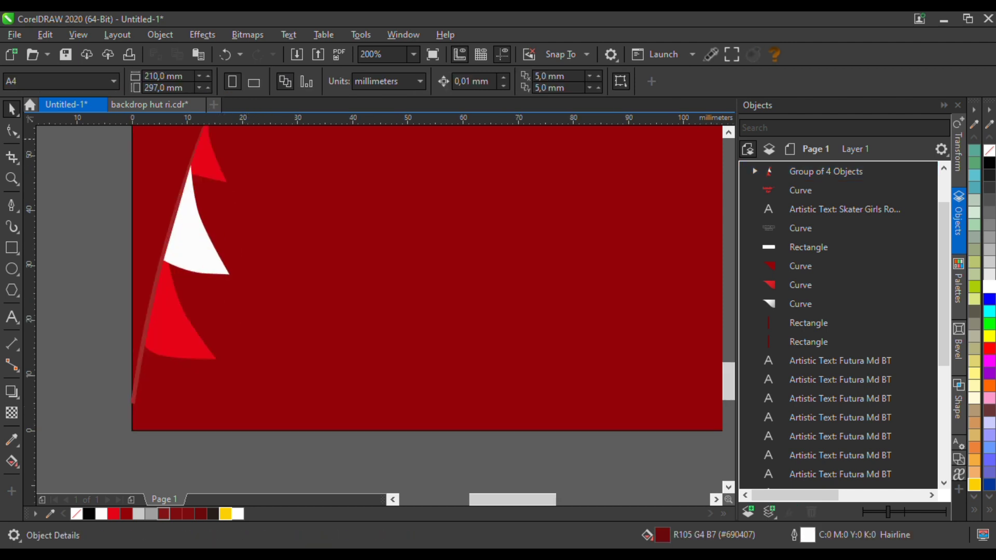
{"action": "left_click", "coordinate": [197, 146], "text": "ctrl"}
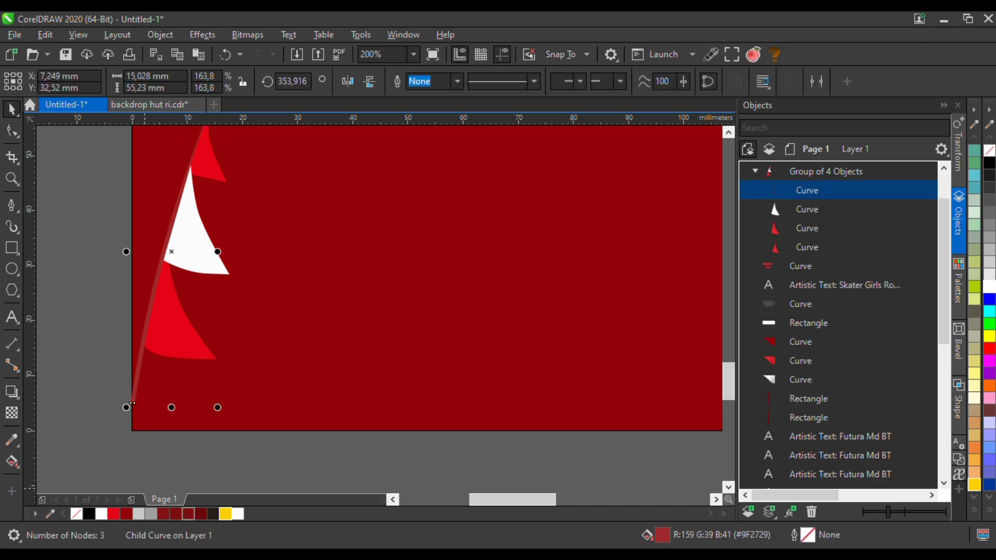
{"action": "left_click", "coordinate": [101, 514]}
{"action": "key", "text": "Escape"}
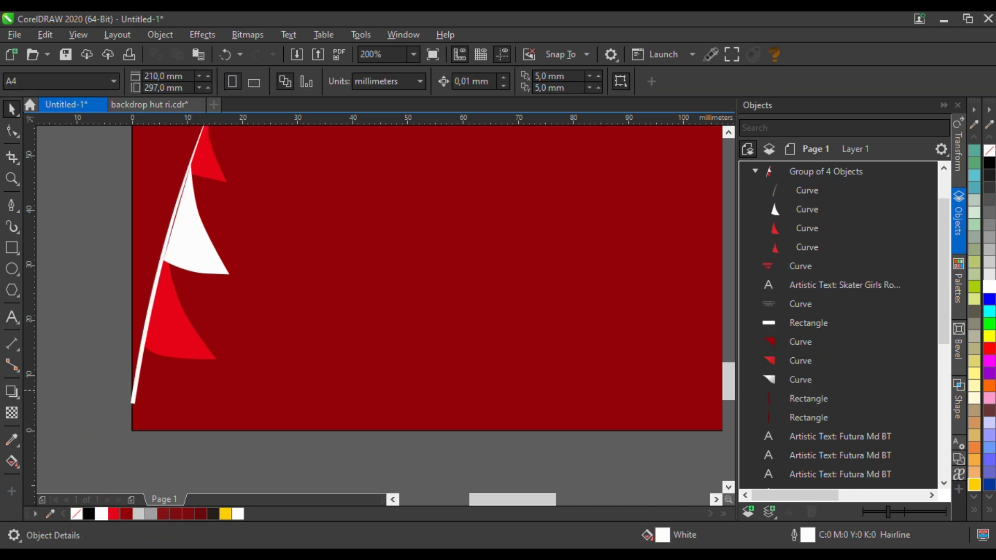
Extend the pole's tip node above the top flag with the Shape tool and adjust its edge so the pole runs smoothly
{"action": "scroll", "coordinate": [200, 394], "scroll_direction": "down", "scroll_amount": 1}
{"action": "scroll", "coordinate": [207, 282], "scroll_direction": "up", "scroll_amount": 1}
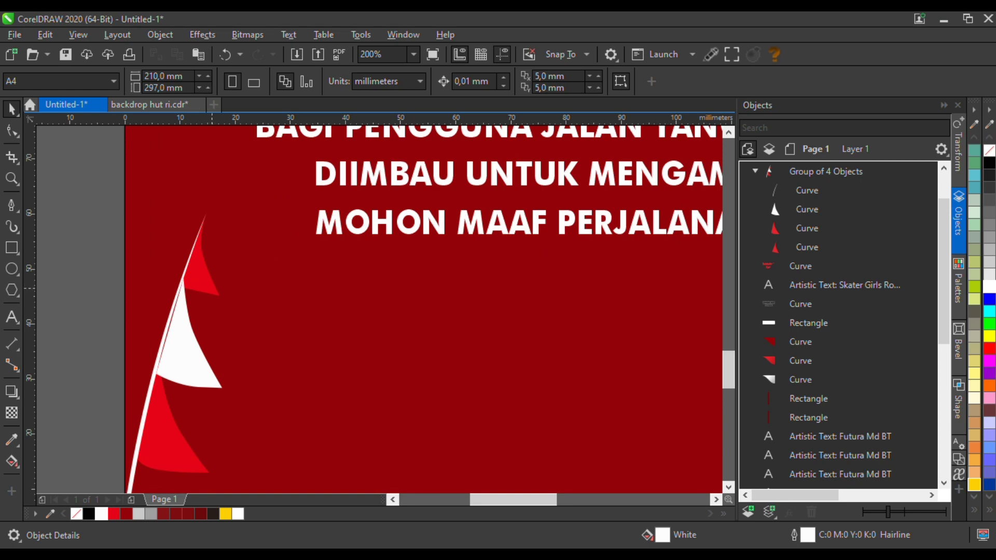
{"action": "left_click", "coordinate": [178, 292], "text": "ctrl"}
{"action": "left_click", "coordinate": [12, 130]}
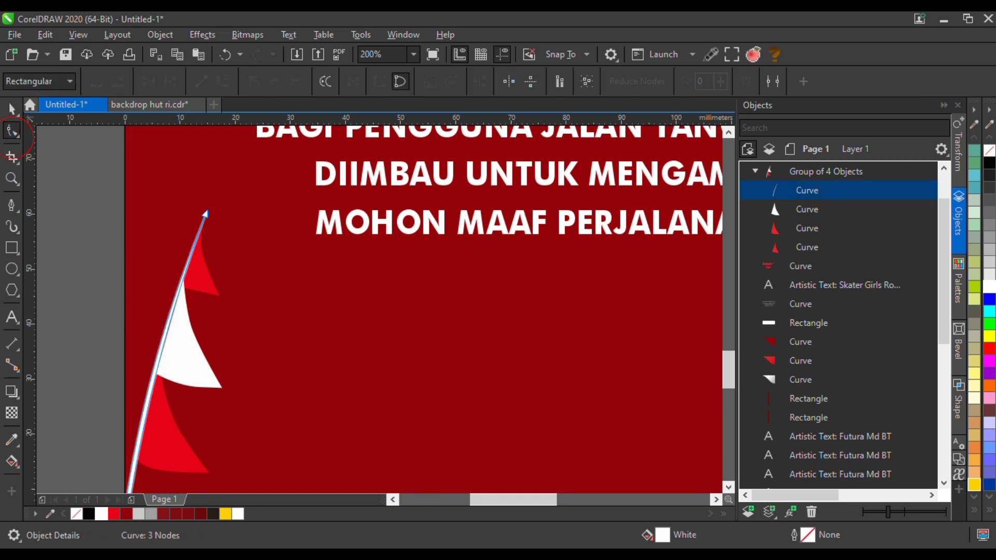
{"action": "left_click_drag", "start_coordinate": [206, 213], "coordinate": [215, 189]}
{"action": "left_click_drag", "start_coordinate": [175, 289], "coordinate": [173, 295]}
{"action": "scroll", "coordinate": [181, 337], "scroll_direction": "up", "scroll_amount": 1}
{"action": "left_click", "coordinate": [12, 109]}
{"action": "scroll", "coordinate": [200, 262], "scroll_direction": "down", "scroll_amount": 2}
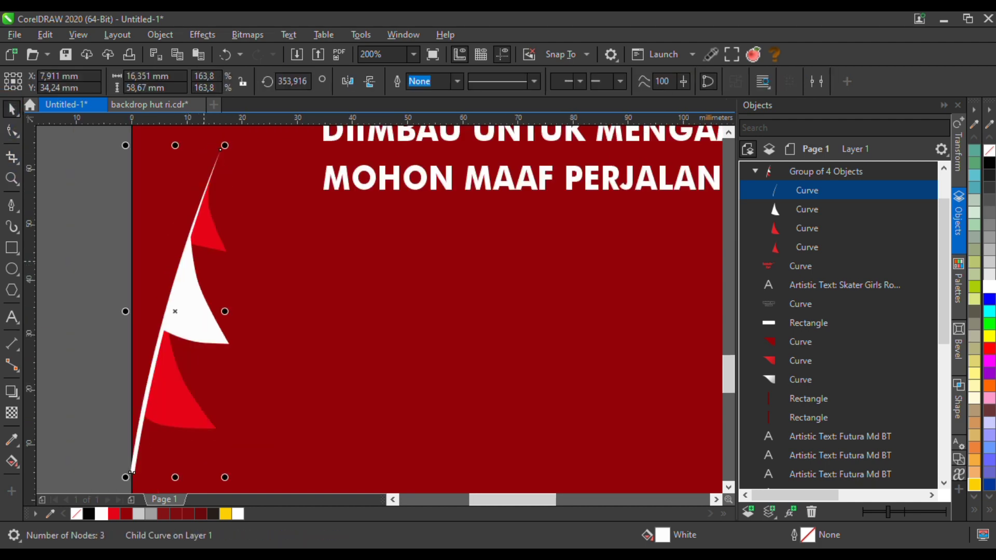
Enlarge the whole flag group proportionally to about 27 × 88 mm, letting its pole overhang the poster's left edge
{"action": "left_click", "coordinate": [145, 275]}
{"action": "left_click_drag", "start_coordinate": [101, 161], "coordinate": [251, 383]}
{"action": "scroll", "coordinate": [216, 259], "scroll_direction": "down", "scroll_amount": 1}
{"action": "left_click_drag", "start_coordinate": [223, 229], "coordinate": [230, 208]}
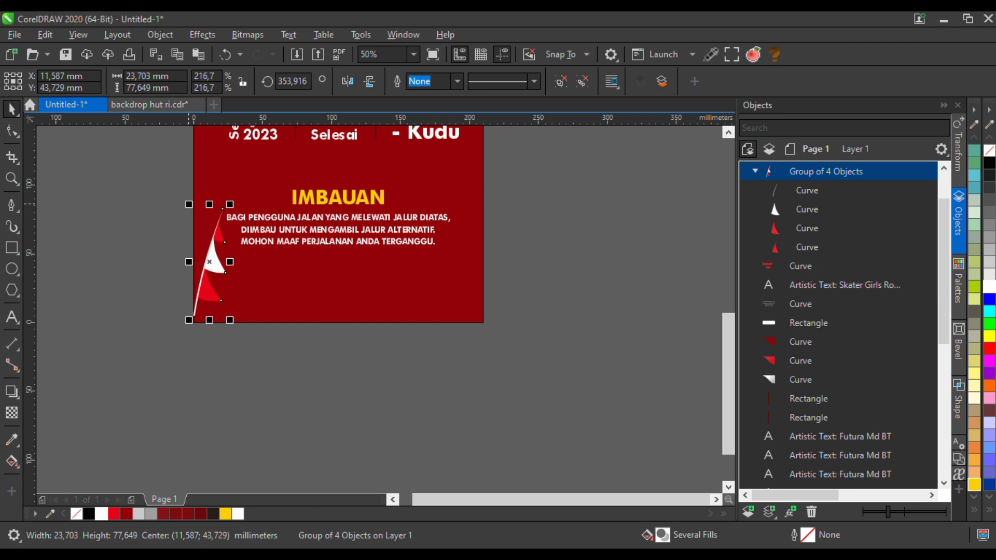
{"action": "left_click_drag", "start_coordinate": [189, 205], "coordinate": [184, 190]}
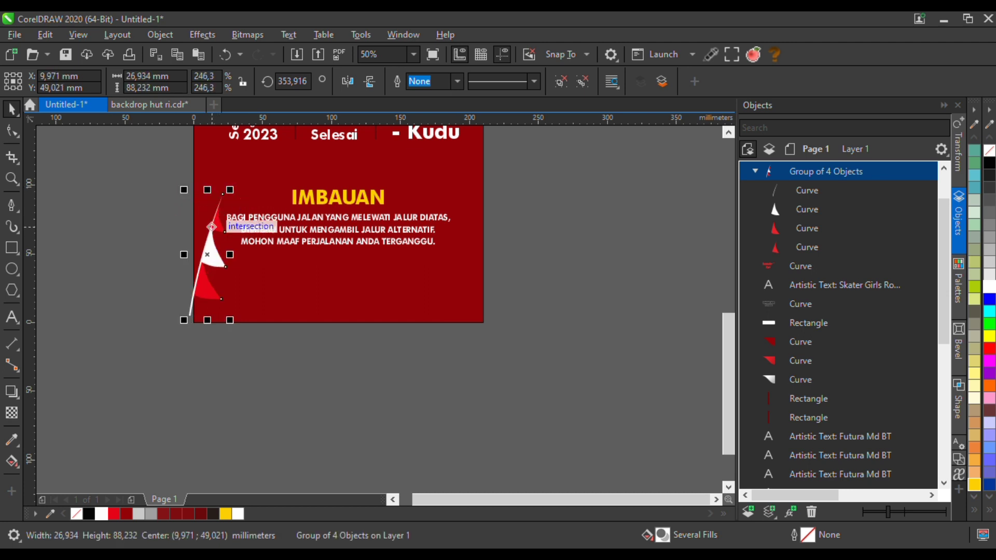
Duplicate the flag group a little lower and to the right, and scale the copy to 88.5%
{"action": "scroll", "coordinate": [212, 225], "scroll_direction": "up", "scroll_amount": 2}
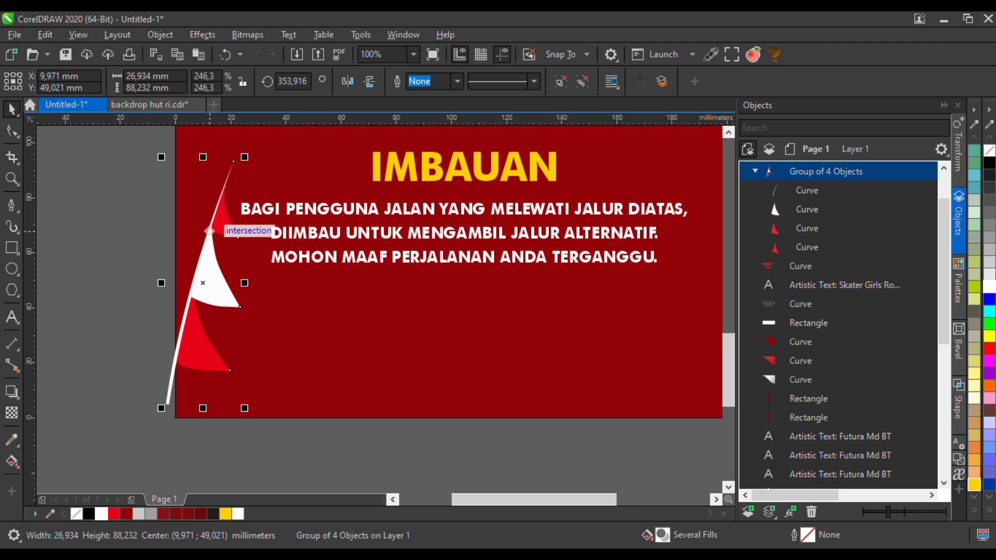
{"action": "left_click_drag", "start_coordinate": [210, 231], "coordinate": [237, 278]}
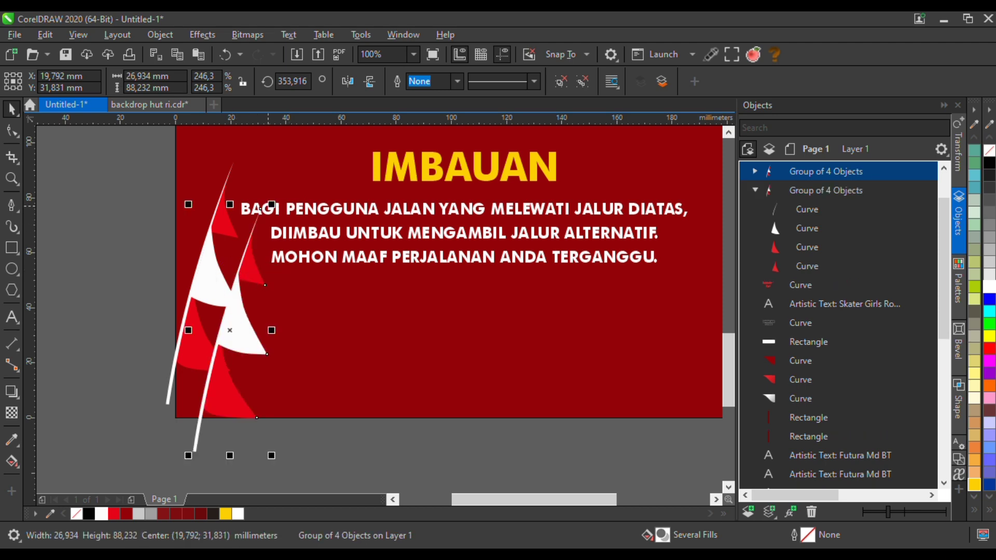
{"action": "left_click_drag", "start_coordinate": [269, 207], "coordinate": [252, 236]}
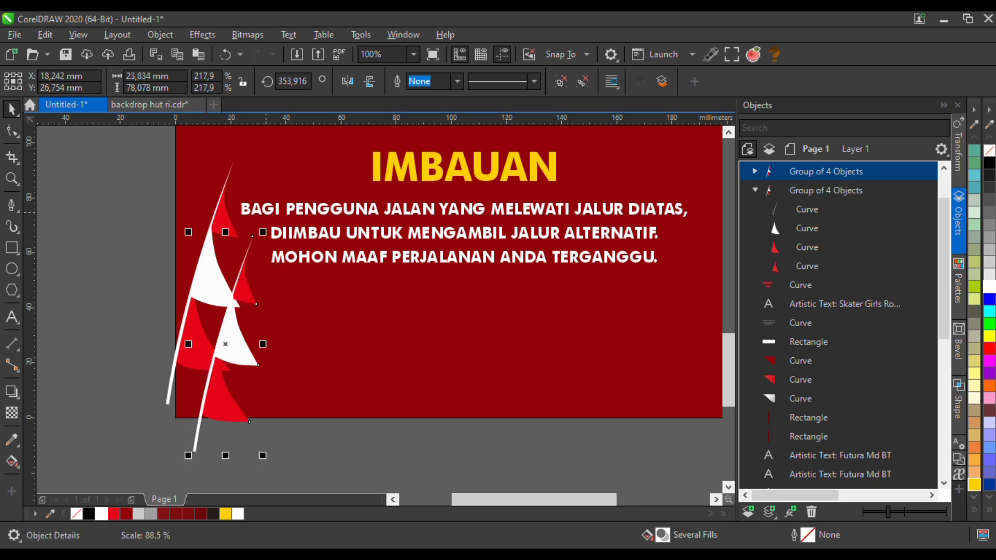
Reposition the second flag group to about X 20.6, Y 29.8 mm and send it behind the first flag
{"action": "scroll", "coordinate": [240, 349], "scroll_direction": "up", "scroll_amount": 1}
{"action": "left_click_drag", "start_coordinate": [240, 349], "coordinate": [243, 333]}
{"action": "scroll", "coordinate": [242, 333], "scroll_direction": "down", "scroll_amount": 1}
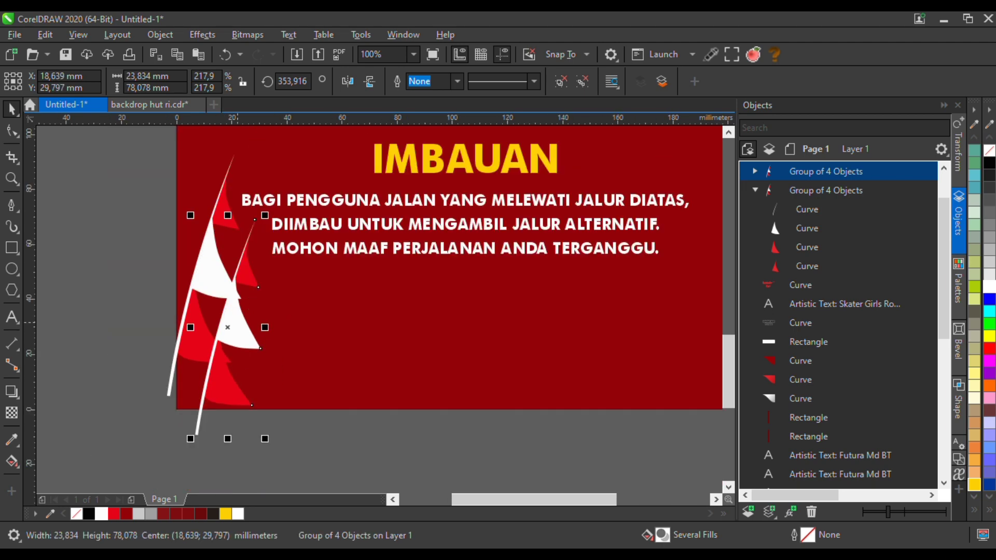
{"action": "scroll", "coordinate": [239, 328], "scroll_direction": "up", "scroll_amount": 2}
{"action": "left_click_drag", "start_coordinate": [233, 327], "coordinate": [245, 328]}
{"action": "scroll", "coordinate": [229, 327], "scroll_direction": "down", "scroll_amount": 2}
{"action": "key", "text": "ctrl+Page_Down"}
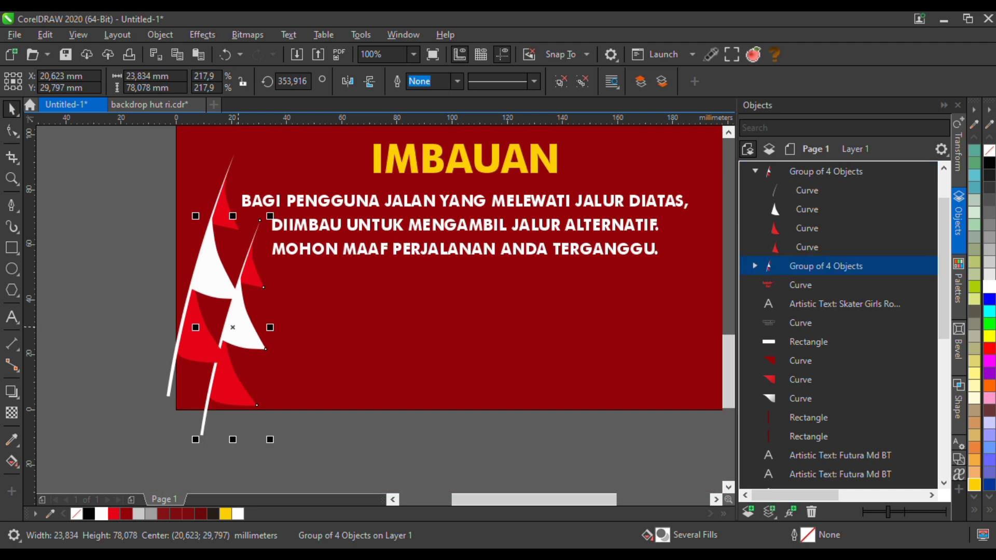
Duplicate the second flag group lower and to the right, and shrink the copy to about 21 × 68 mm
{"action": "left_click_drag", "start_coordinate": [250, 314], "coordinate": [265, 349]}
{"action": "right_click", "coordinate": [266, 349]}
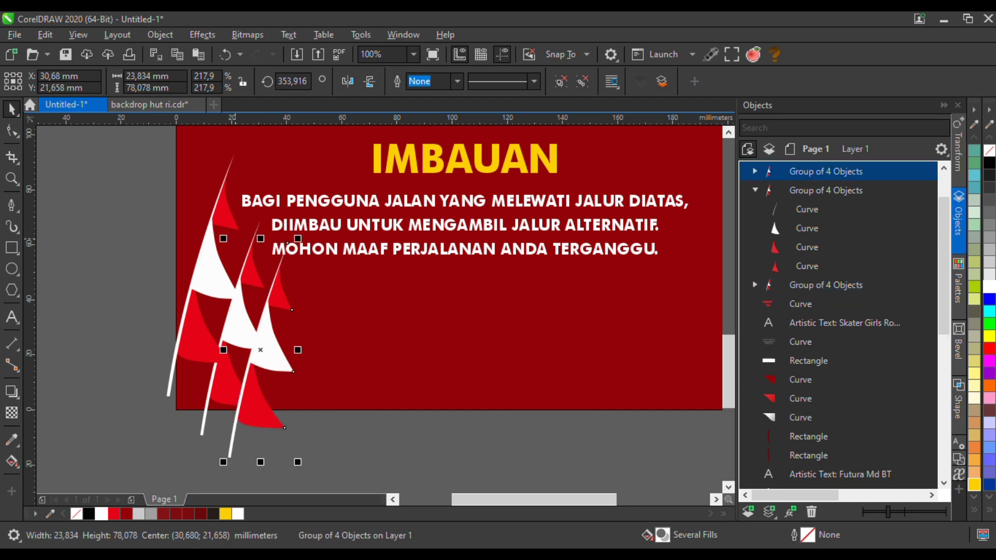
{"action": "left_click_drag", "start_coordinate": [223, 239], "coordinate": [233, 268]}
{"action": "scroll", "coordinate": [267, 367], "scroll_direction": "up", "scroll_amount": 1}
{"action": "scroll", "coordinate": [262, 348], "scroll_direction": "down", "scroll_amount": 1}
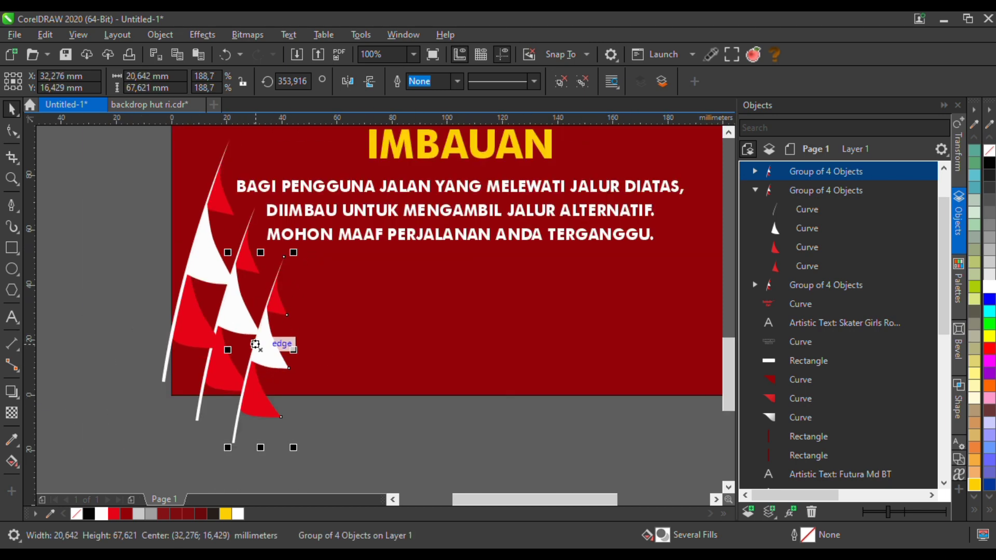
Scale the three-line notice text down around its centre to about 147 × 21 mm so it clears the flags
{"action": "scroll", "coordinate": [262, 345], "scroll_direction": "down", "scroll_amount": 1}
{"action": "left_click_drag", "start_coordinate": [303, 447], "coordinate": [202, 230]}
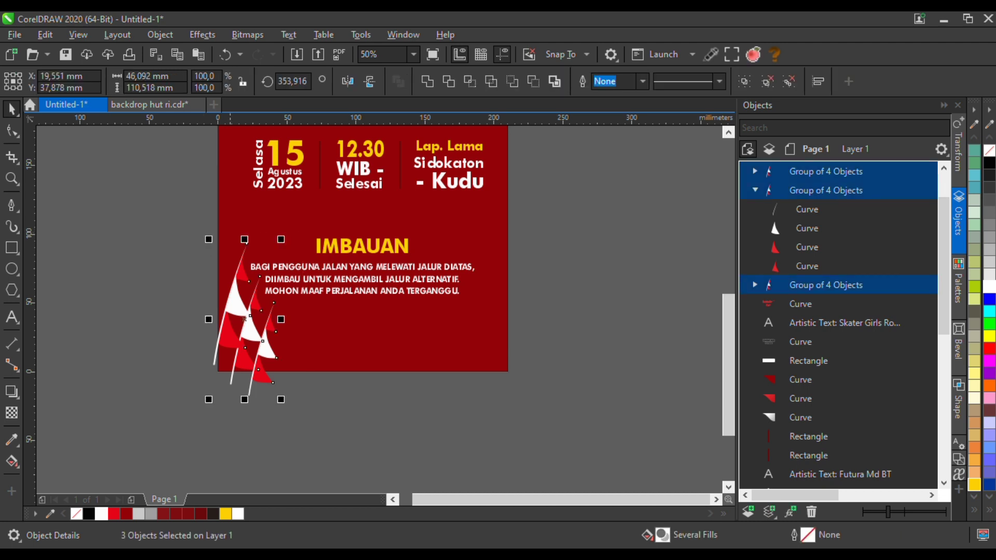
{"action": "left_click", "coordinate": [475, 269]}
{"action": "mouse_move", "coordinate": [481, 280]}
{"action": "left_mouse_down"}
{"action": "mouse_move", "coordinate": [479, 257]}
{"action": "mouse_move", "coordinate": [467, 269]}
{"action": "left_mouse_up"}
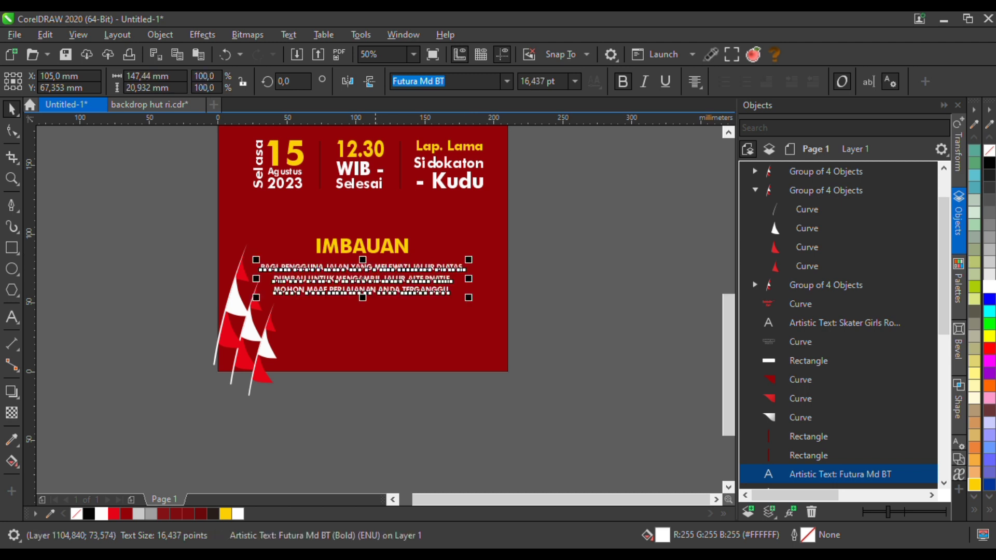
Group the three flag groups together and move the combined group straight up by about 5.8 mm
{"action": "left_click", "coordinate": [327, 416]}
{"action": "left_click_drag", "start_coordinate": [286, 419], "coordinate": [178, 224]}
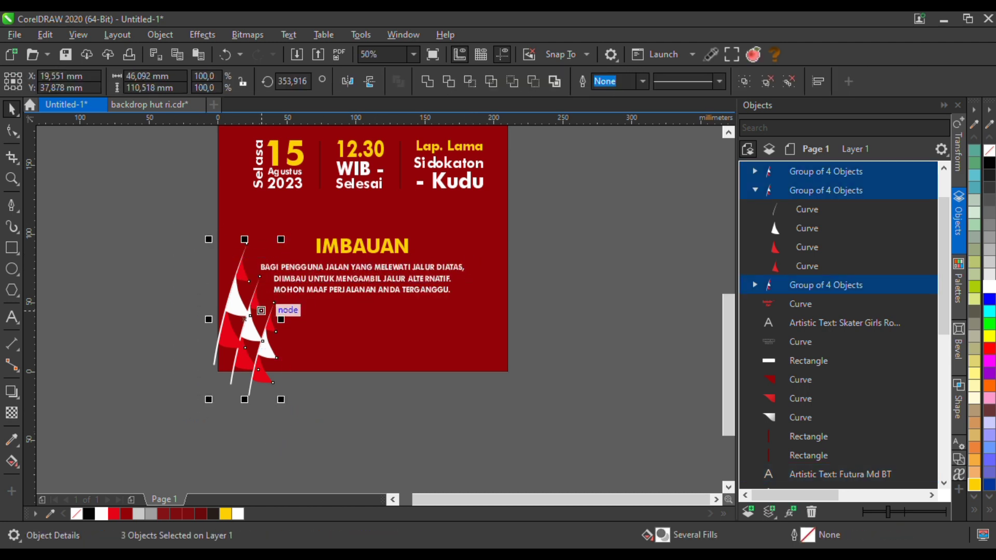
{"action": "key", "text": "ctrl+g"}
{"action": "scroll", "coordinate": [261, 330], "scroll_direction": "up", "scroll_amount": 1}
{"action": "left_click_drag", "start_coordinate": [237, 314], "coordinate": [237, 297]}
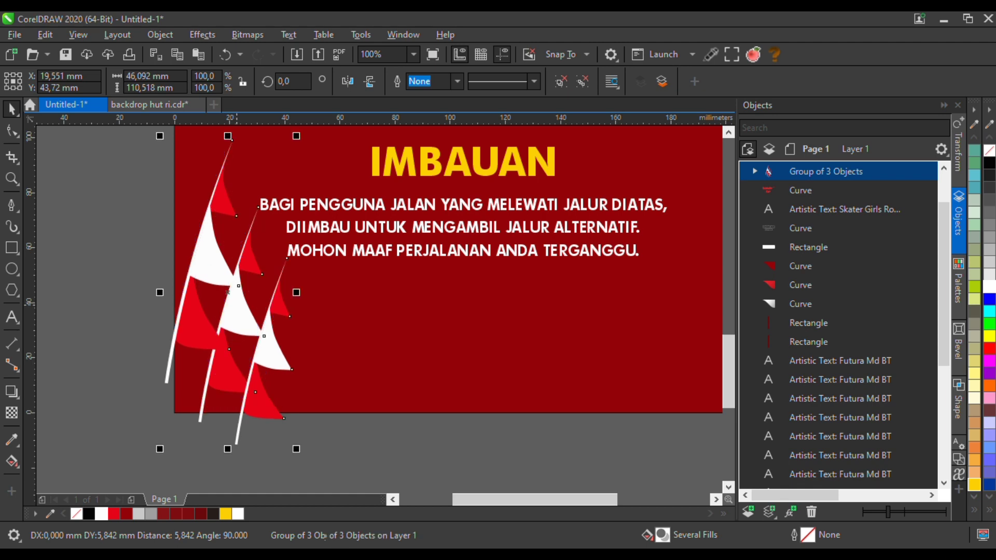
{"action": "left_click", "coordinate": [396, 429]}
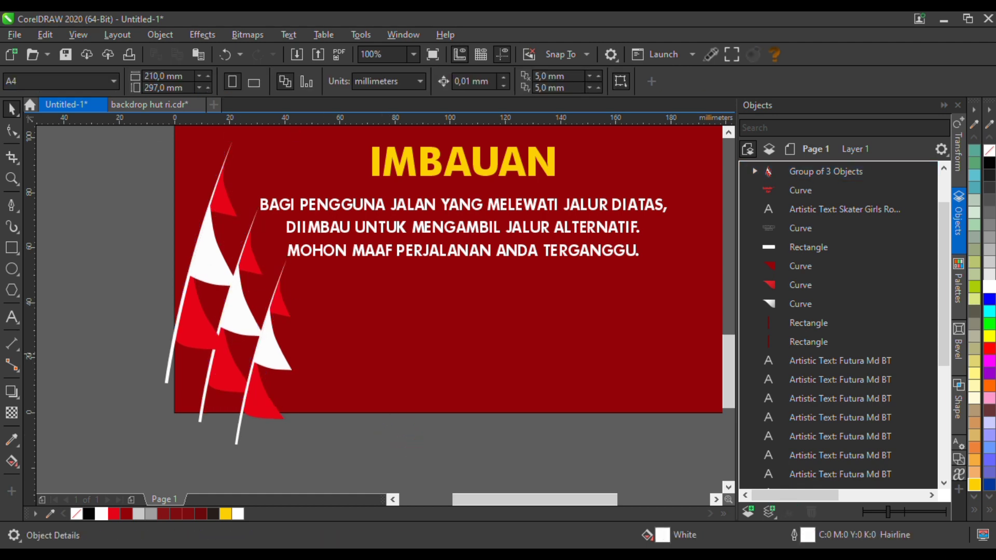
Draw a closed, stepped outline about 70 × 37 mm with the Pen tool in the poster's lower-right corner, following the page edges
{"action": "scroll", "coordinate": [259, 354], "scroll_direction": "down", "scroll_amount": 2}
{"action": "scroll", "coordinate": [460, 369], "scroll_direction": "up", "scroll_amount": 2}
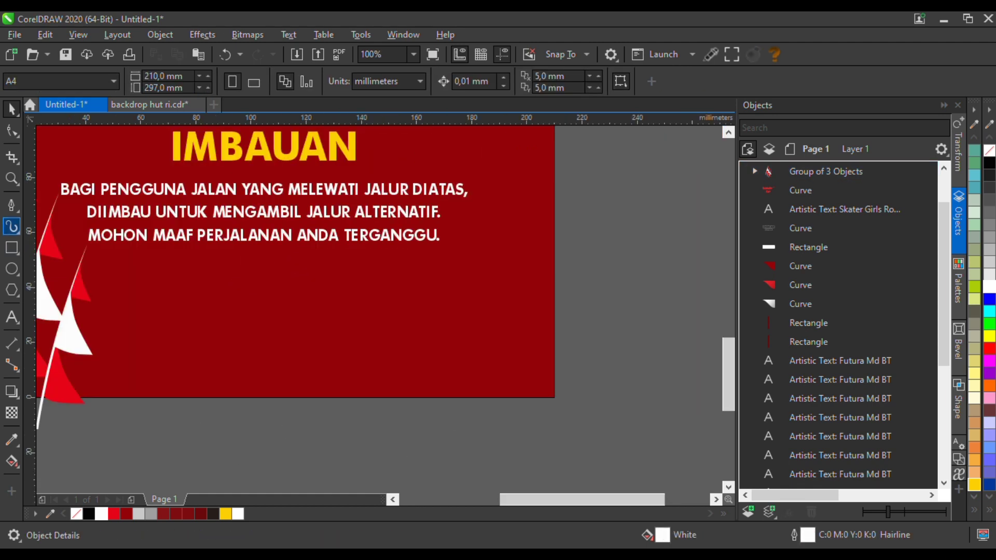
{"action": "left_click", "coordinate": [12, 205]}
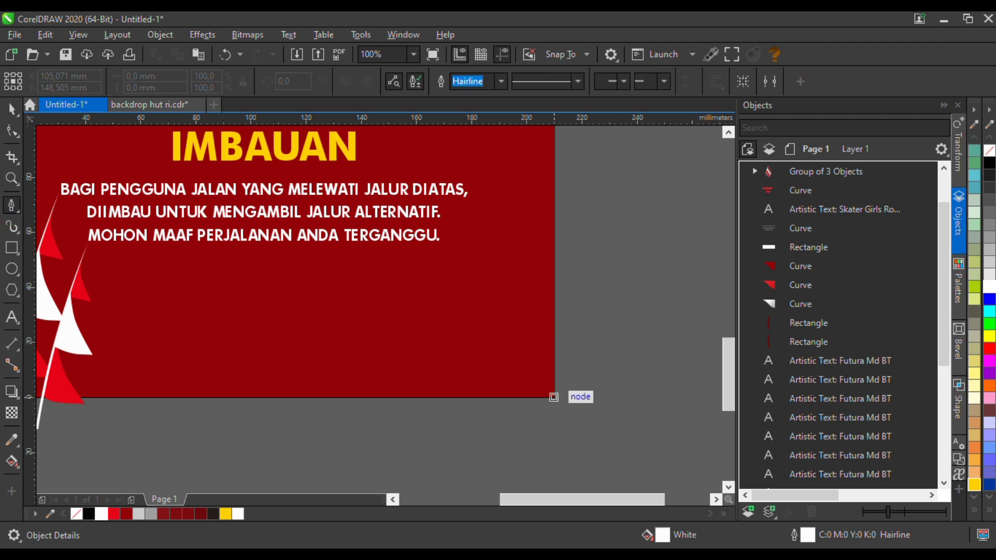
{"action": "left_click", "coordinate": [554, 397]}
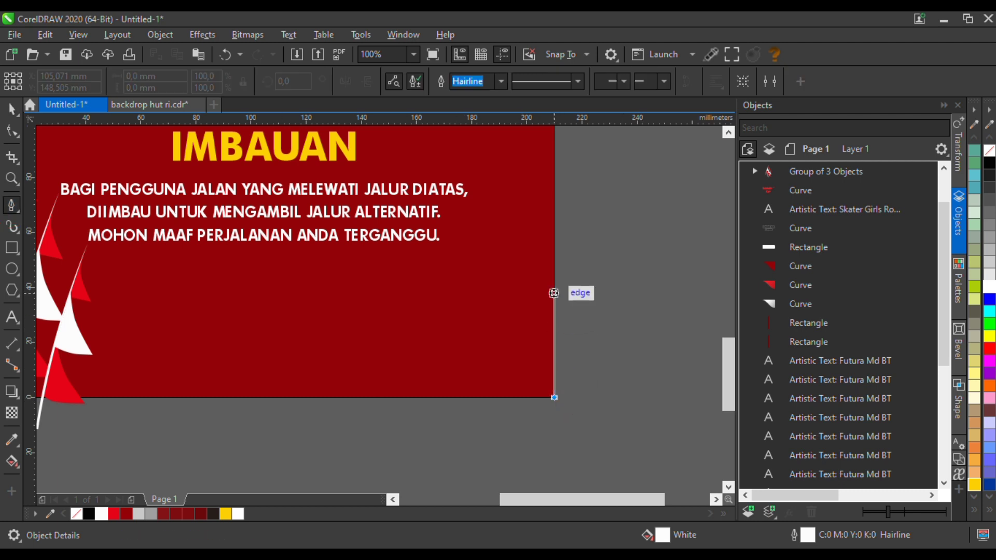
{"action": "double_click", "coordinate": [554, 290]}
{"action": "left_click", "coordinate": [537, 306]}
{"action": "double_click", "coordinate": [500, 307]}
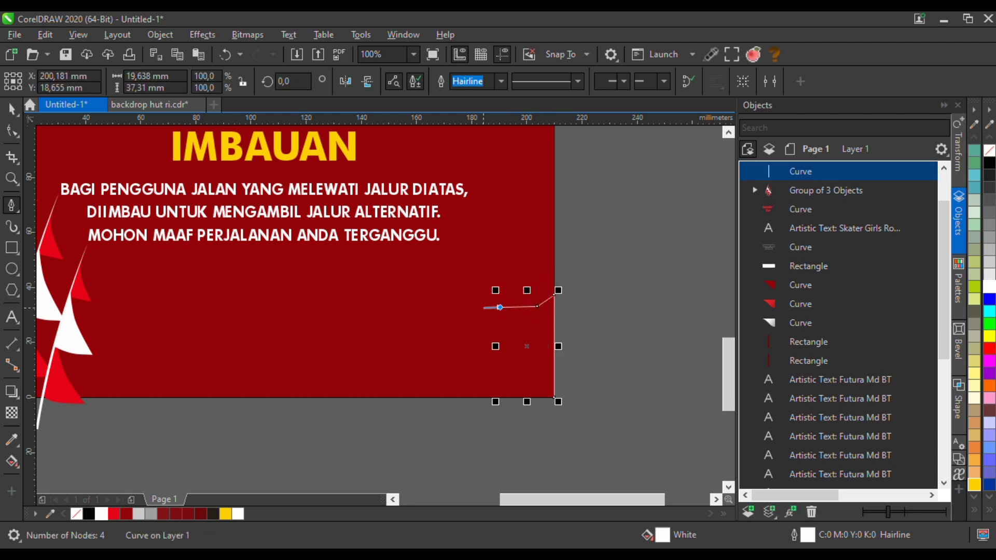
{"action": "left_click", "coordinate": [484, 309]}
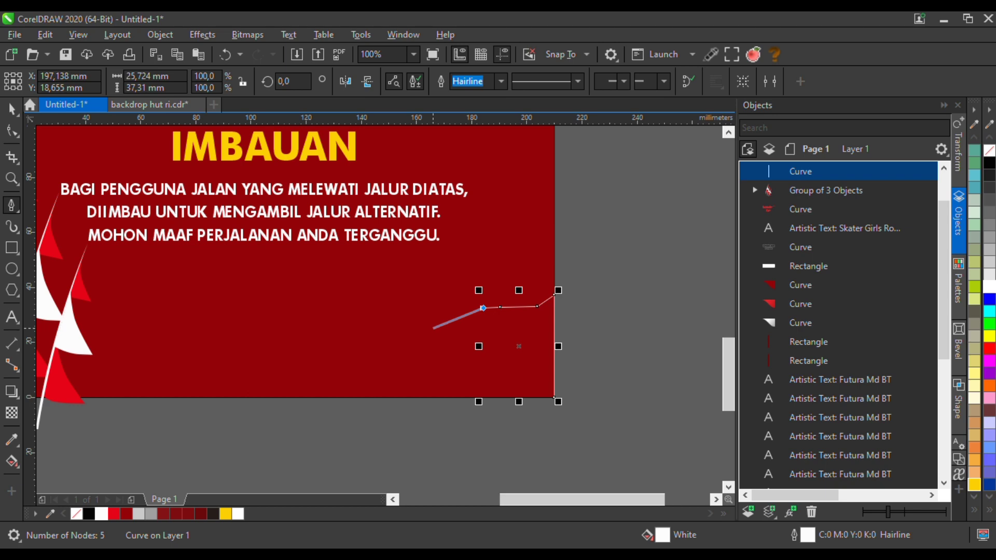
{"action": "left_click", "coordinate": [433, 328]}
{"action": "left_click", "coordinate": [410, 337]}
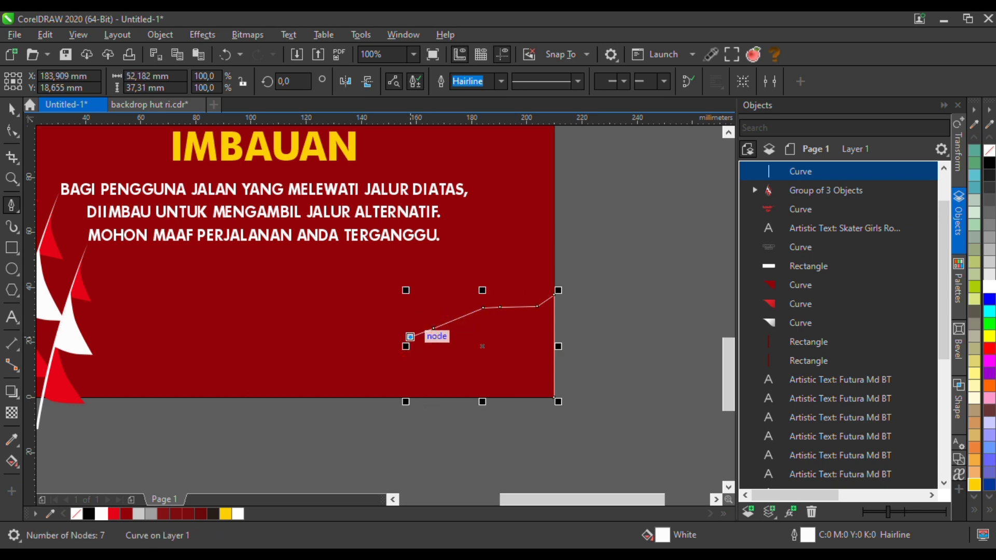
{"action": "left_click", "coordinate": [383, 362]}
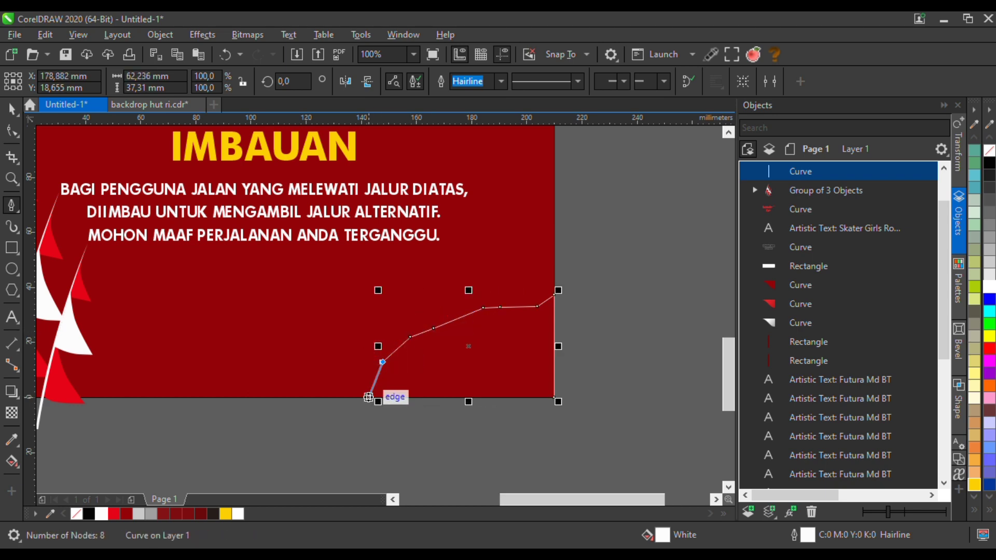
{"action": "left_click", "coordinate": [374, 384]}
{"action": "left_click", "coordinate": [360, 397]}
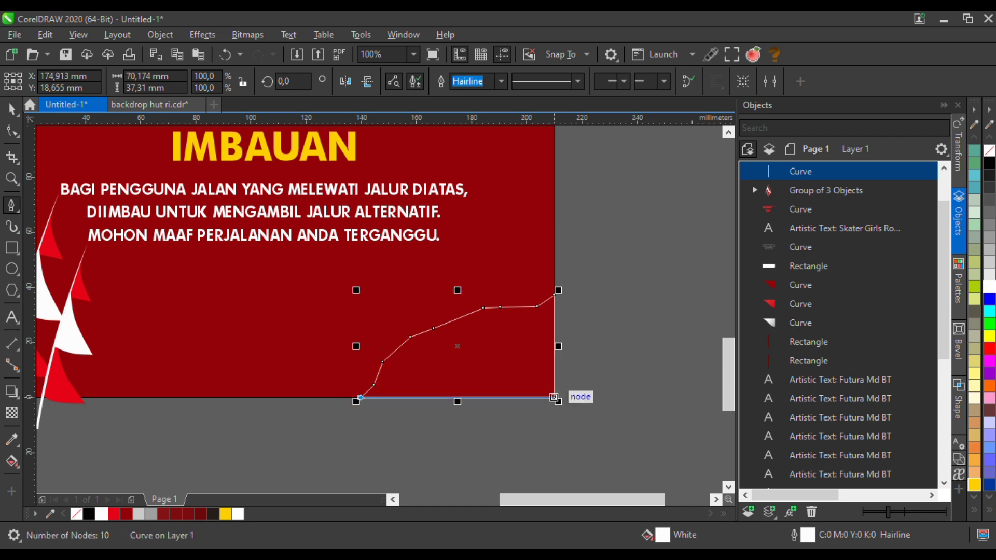
{"action": "left_click", "coordinate": [554, 397]}
Convert all straight segments of the corner outline to curves
{"action": "key", "text": "F10"}
{"action": "left_click_drag", "start_coordinate": [557, 270], "coordinate": [324, 401]}
{"action": "left_click", "coordinate": [222, 81]}
{"action": "left_click", "coordinate": [539, 322]}
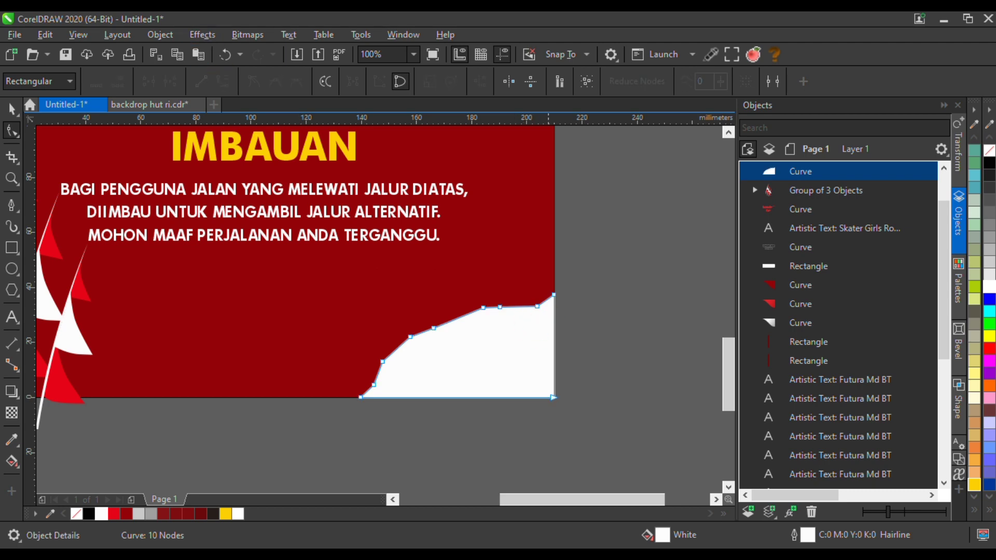
Bend the corner outline's top segment beside the poster's right edge into a small rounded cloud bump
{"action": "scroll", "coordinate": [548, 296], "scroll_direction": "up", "scroll_amount": 1}
{"action": "scroll", "coordinate": [547, 295], "scroll_direction": "up", "scroll_amount": 1}
{"action": "left_click_drag", "start_coordinate": [540, 312], "coordinate": [523, 294]}
{"action": "scroll", "coordinate": [551, 308], "scroll_direction": "down", "scroll_amount": 1}
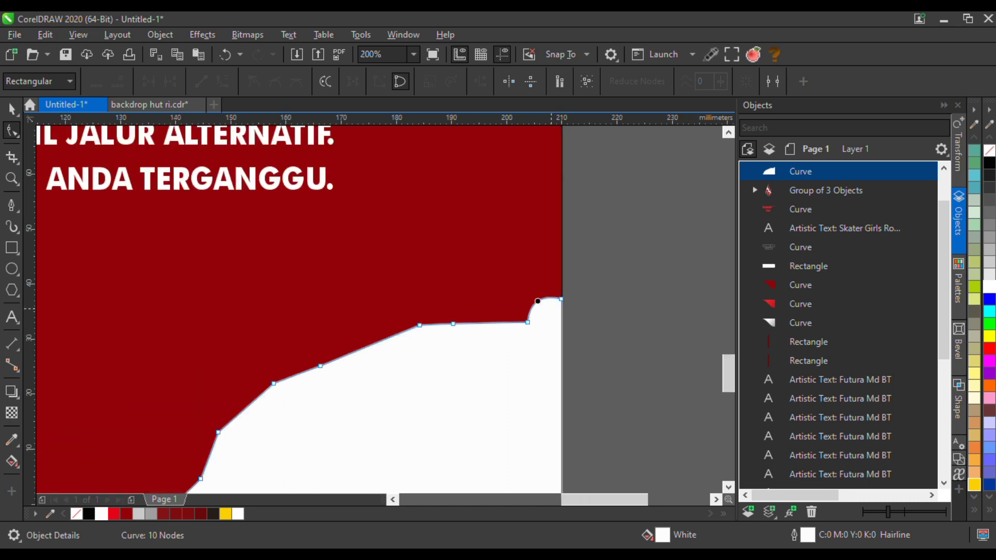
Bend the next segment into a tall round cloud bump, widening its left node and smoothing its handles
{"action": "left_click_drag", "start_coordinate": [489, 323], "coordinate": [488, 273]}
{"action": "scroll", "coordinate": [445, 328], "scroll_direction": "up", "scroll_amount": 1}
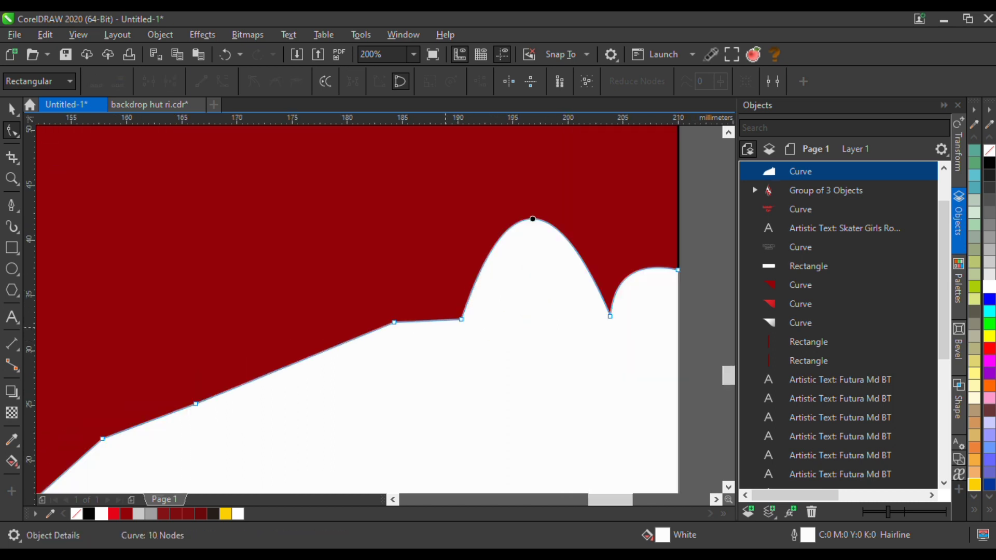
{"action": "left_click_drag", "start_coordinate": [462, 320], "coordinate": [441, 320]}
{"action": "left_click_drag", "start_coordinate": [553, 181], "coordinate": [596, 211]}
{"action": "left_click_drag", "start_coordinate": [484, 193], "coordinate": [460, 195]}
{"action": "left_click", "coordinate": [678, 269]}
{"action": "scroll", "coordinate": [594, 283], "scroll_direction": "down", "scroll_amount": 1}
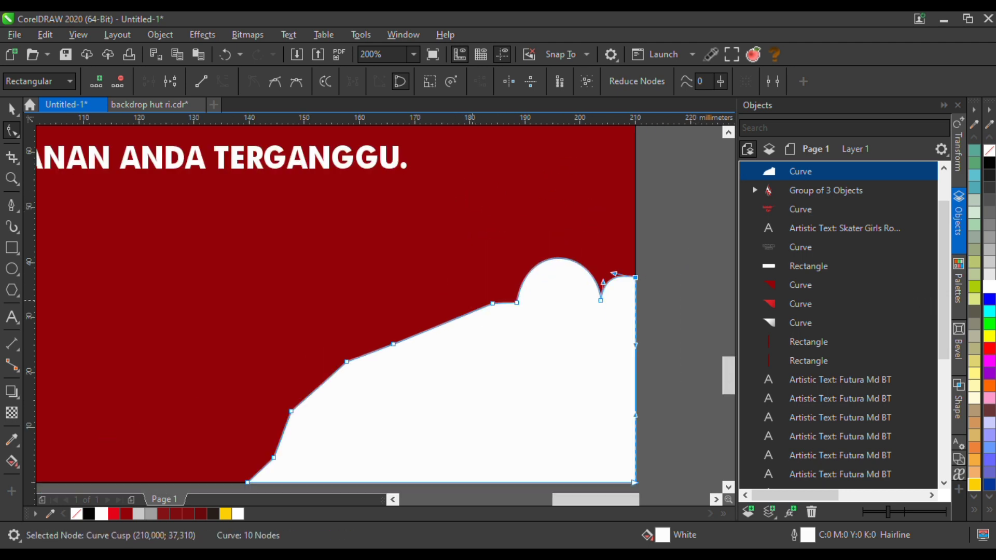
Bend the short flat segment into a tiny cloud bump and the long sloping segment beside it into a wide one
{"action": "scroll", "coordinate": [476, 300], "scroll_direction": "up", "scroll_amount": 1}
{"action": "scroll", "coordinate": [547, 304], "scroll_direction": "up", "scroll_amount": 1}
{"action": "left_click_drag", "start_coordinate": [528, 307], "coordinate": [504, 257]}
{"action": "scroll", "coordinate": [542, 284], "scroll_direction": "down", "scroll_amount": 2}
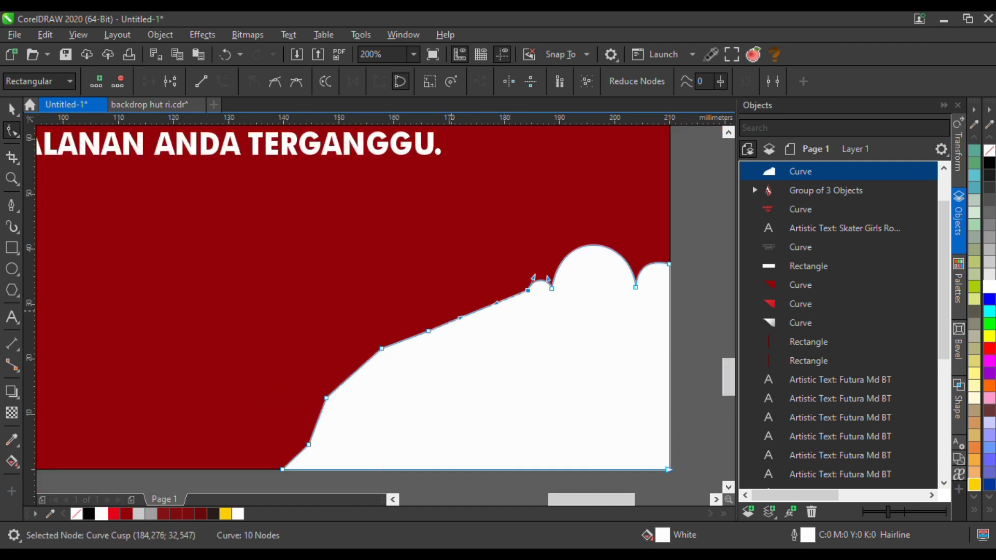
{"action": "left_click", "coordinate": [467, 314]}
{"action": "left_click_drag", "start_coordinate": [468, 314], "coordinate": [459, 281]}
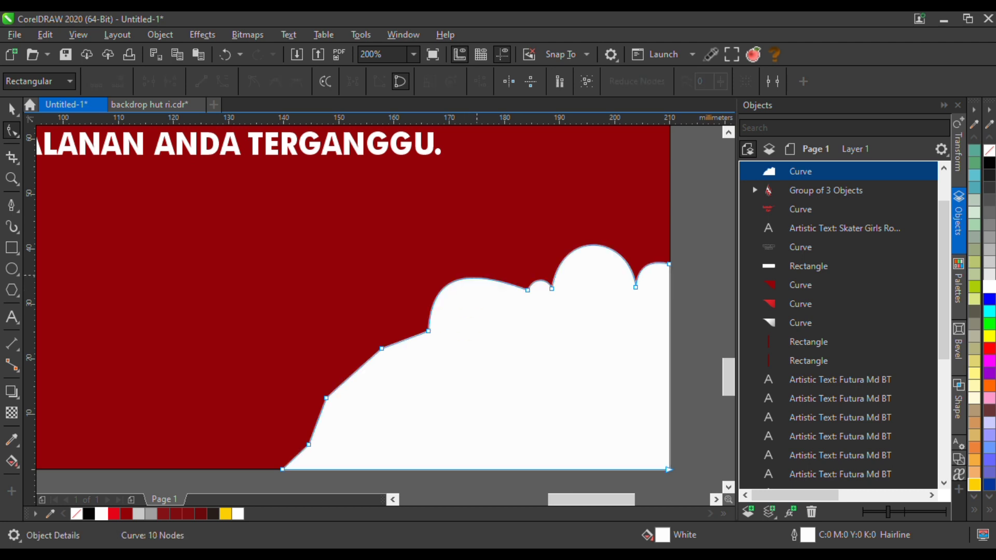
Bend the short sloping segment left of the wide bump into a rounded bump and refine both curves with their handles
{"action": "scroll", "coordinate": [430, 347], "scroll_direction": "up", "scroll_amount": 2}
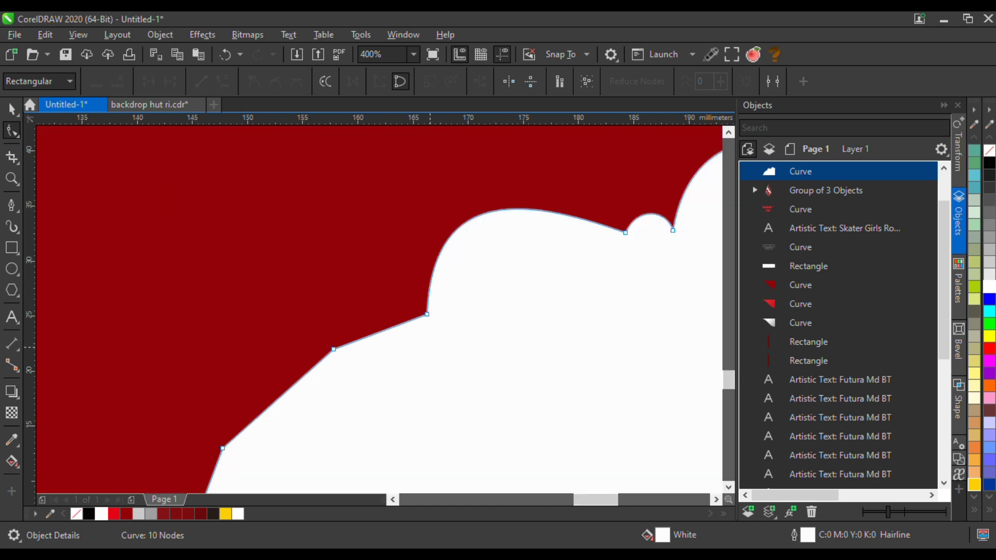
{"action": "mouse_move", "coordinate": [380, 332]}
{"action": "left_mouse_down"}
{"action": "mouse_move", "coordinate": [373, 306]}
{"action": "mouse_move", "coordinate": [337, 306]}
{"action": "left_mouse_up"}
{"action": "left_click", "coordinate": [334, 349]}
{"action": "left_click", "coordinate": [427, 314]}
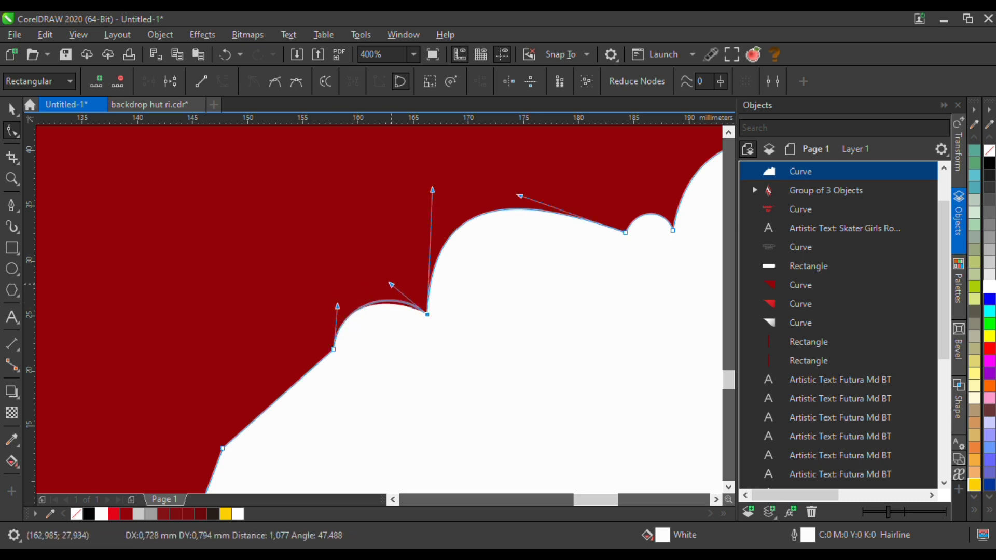
{"action": "scroll", "coordinate": [426, 303], "scroll_direction": "down", "scroll_amount": 2}
{"action": "left_click_drag", "start_coordinate": [472, 250], "coordinate": [487, 241]}
Bend the three remaining outline segments down to the poster's bottom edge into rounded bumps, completing the cloud contour
{"action": "left_click_drag", "start_coordinate": [351, 351], "coordinate": [322, 313]}
{"action": "left_click_drag", "start_coordinate": [305, 356], "coordinate": [305, 363]}
{"action": "left_click_drag", "start_coordinate": [290, 291], "coordinate": [328, 292]}
{"action": "left_click_drag", "start_coordinate": [317, 393], "coordinate": [305, 392]}
{"action": "scroll", "coordinate": [296, 428], "scroll_direction": "up", "scroll_amount": 1}
{"action": "mouse_move", "coordinate": [292, 438]}
{"action": "left_mouse_down"}
{"action": "mouse_move", "coordinate": [282, 426]}
{"action": "mouse_move", "coordinate": [316, 439]}
{"action": "mouse_move", "coordinate": [284, 430]}
{"action": "left_mouse_up"}
{"action": "left_click", "coordinate": [314, 415]}
{"action": "scroll", "coordinate": [357, 394], "scroll_direction": "down", "scroll_amount": 2}
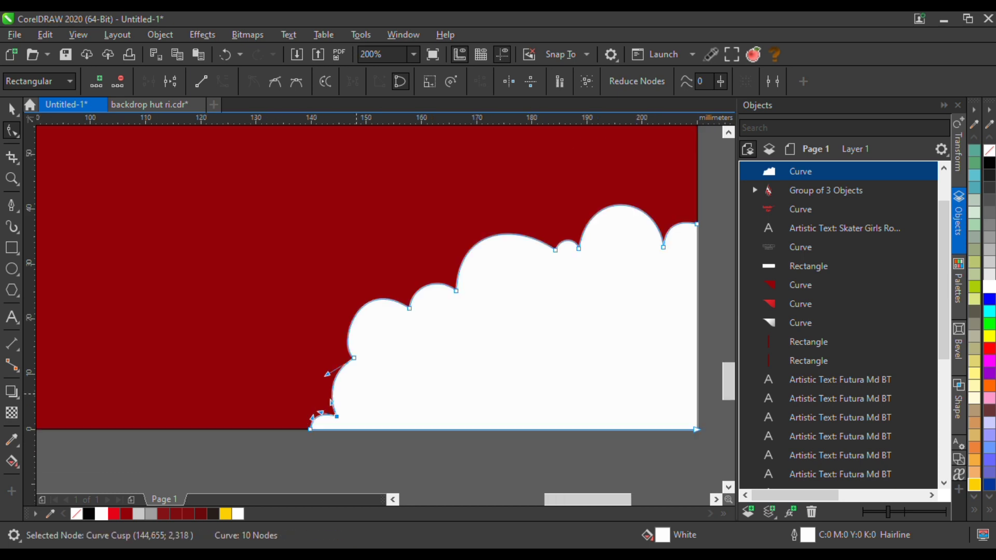
{"action": "scroll", "coordinate": [340, 407], "scroll_direction": "down", "scroll_amount": 1}
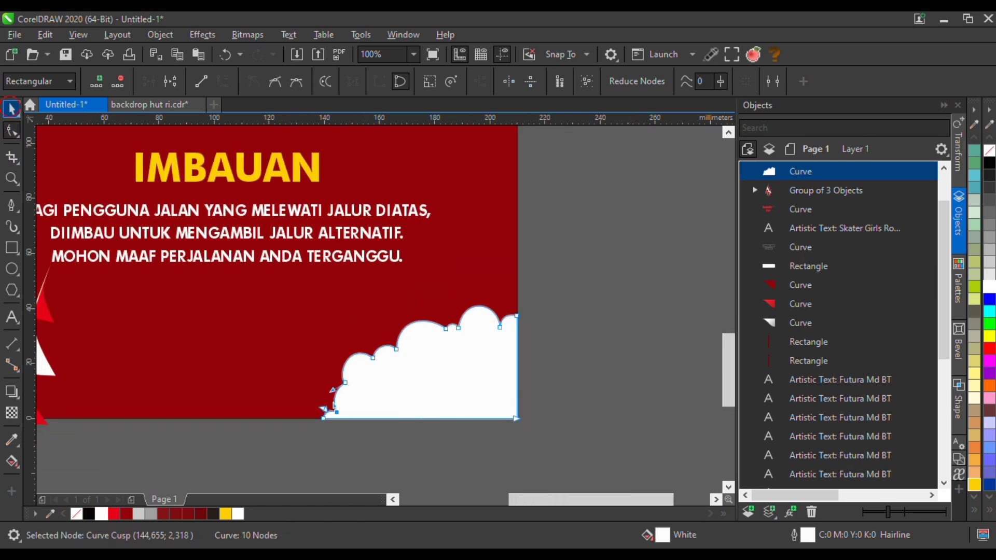
Draw a second, lower closed outline about 68.5 × 18 mm with the Pen tool over the white cloud, along the page corner
{"action": "left_click", "coordinate": [11, 109]}
{"action": "left_click", "coordinate": [11, 205]}
{"action": "scroll", "coordinate": [489, 376], "scroll_direction": "up", "scroll_amount": 1}
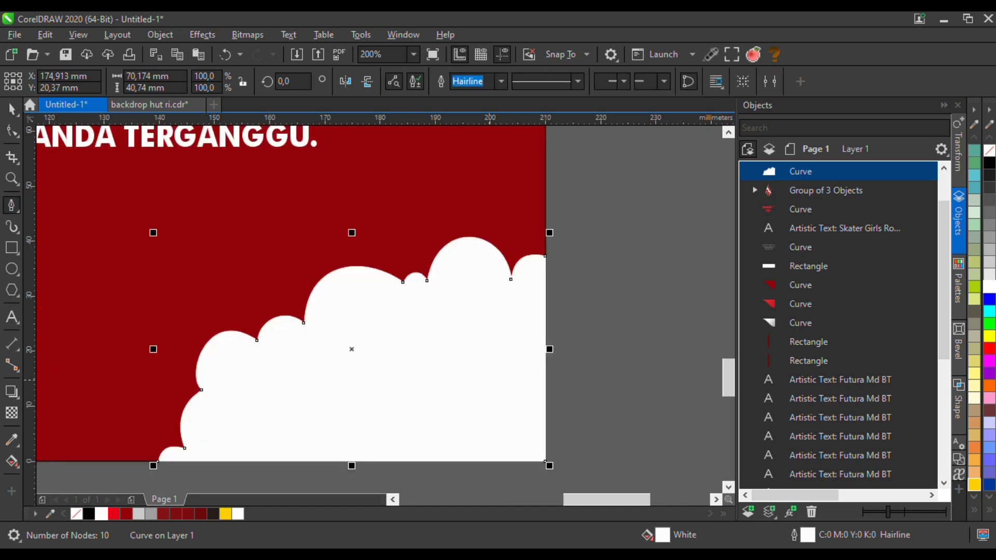
{"action": "left_click_drag", "start_coordinate": [469, 384], "coordinate": [488, 387]}
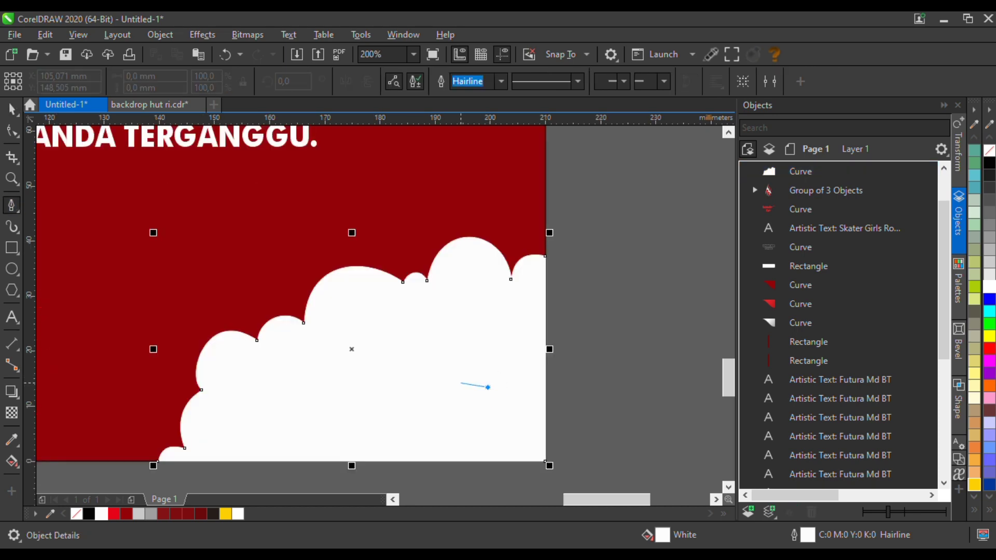
{"action": "left_click", "coordinate": [460, 383]}
{"action": "left_click", "coordinate": [338, 362]}
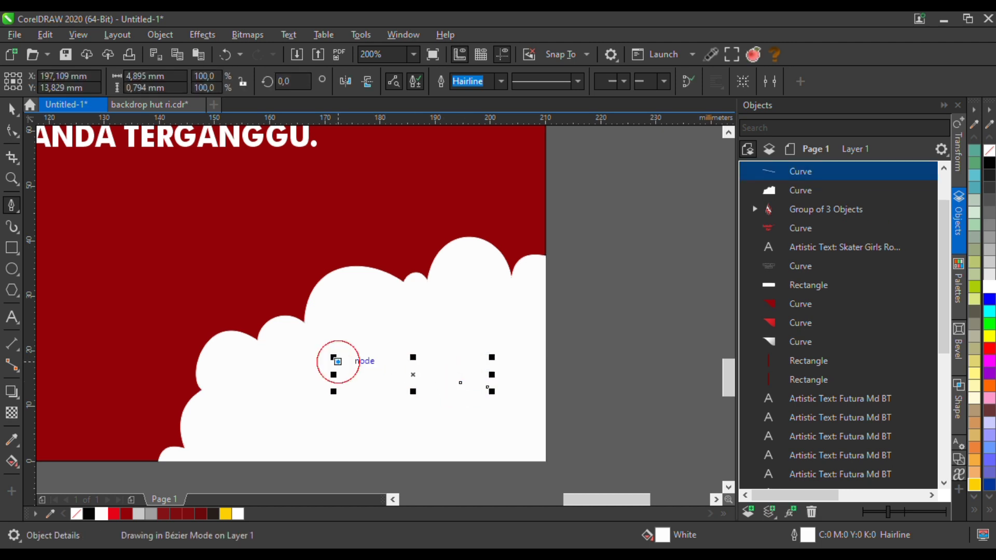
{"action": "left_click", "coordinate": [218, 369]}
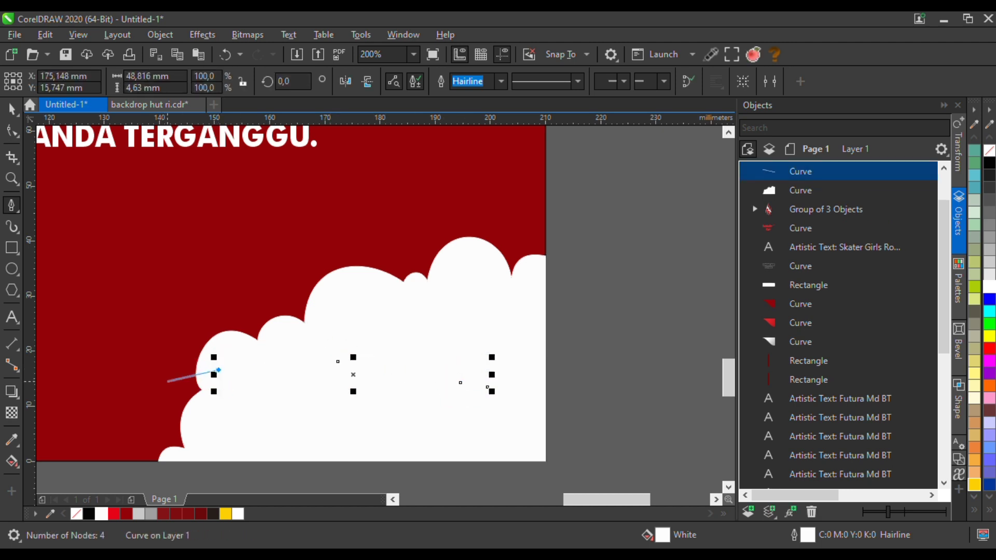
{"action": "left_click", "coordinate": [167, 381]}
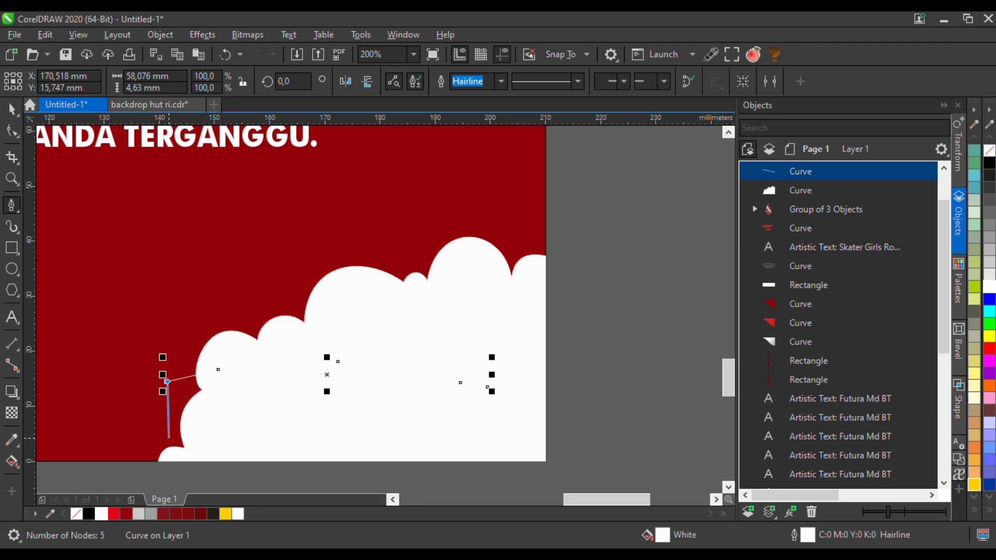
{"action": "left_click", "coordinate": [196, 445]}
{"action": "left_click", "coordinate": [196, 462]}
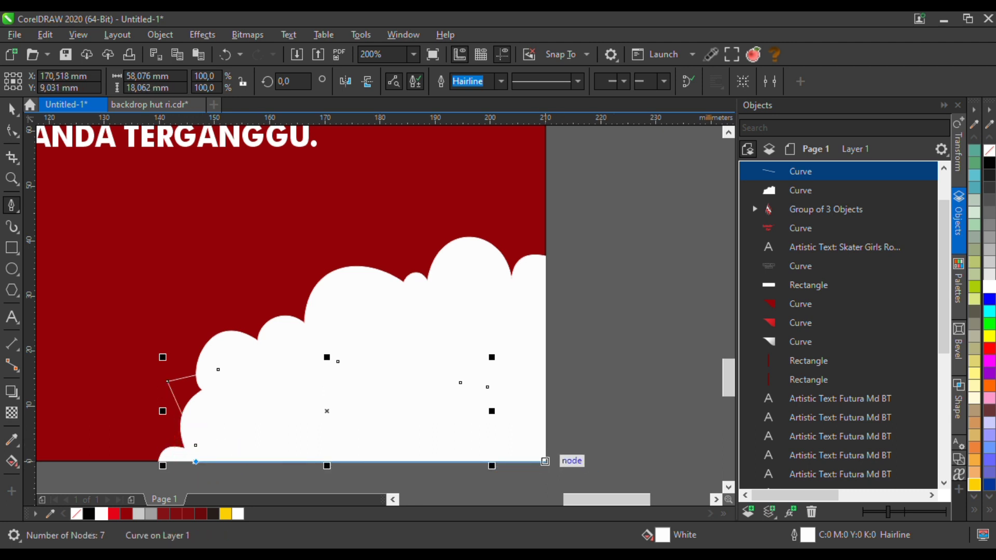
{"action": "left_click", "coordinate": [545, 461]}
{"action": "left_click", "coordinate": [545, 367]}
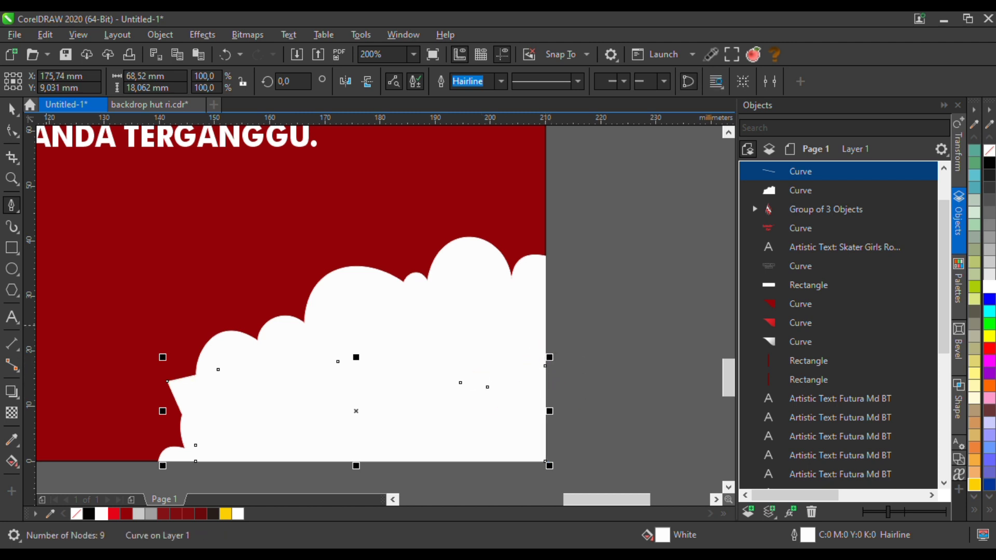
Select all nodes of the second outline and convert its segments to curves
{"action": "left_click", "coordinate": [11, 131]}
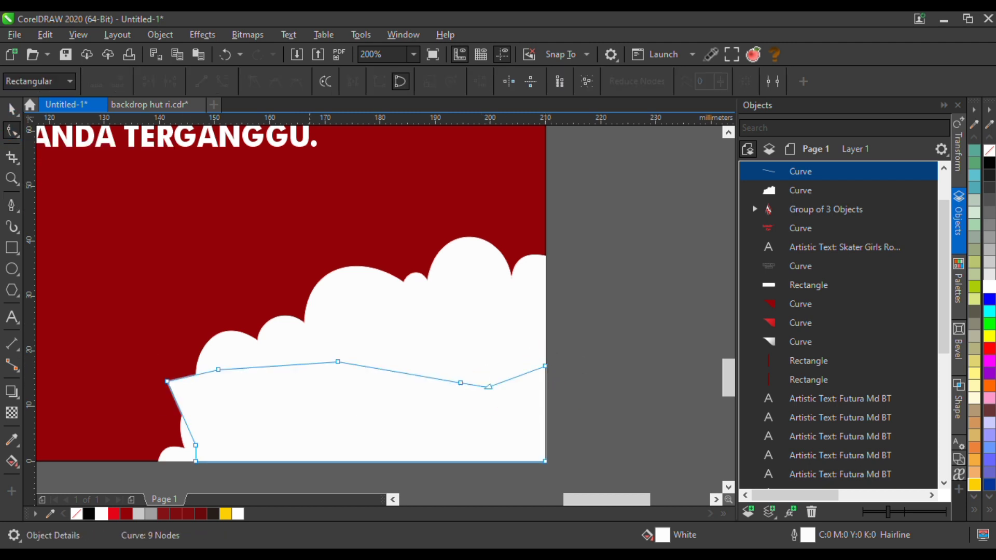
{"action": "scroll", "coordinate": [439, 291], "scroll_direction": "down", "scroll_amount": 1}
{"action": "left_click_drag", "start_coordinate": [400, 360], "coordinate": [258, 403]}
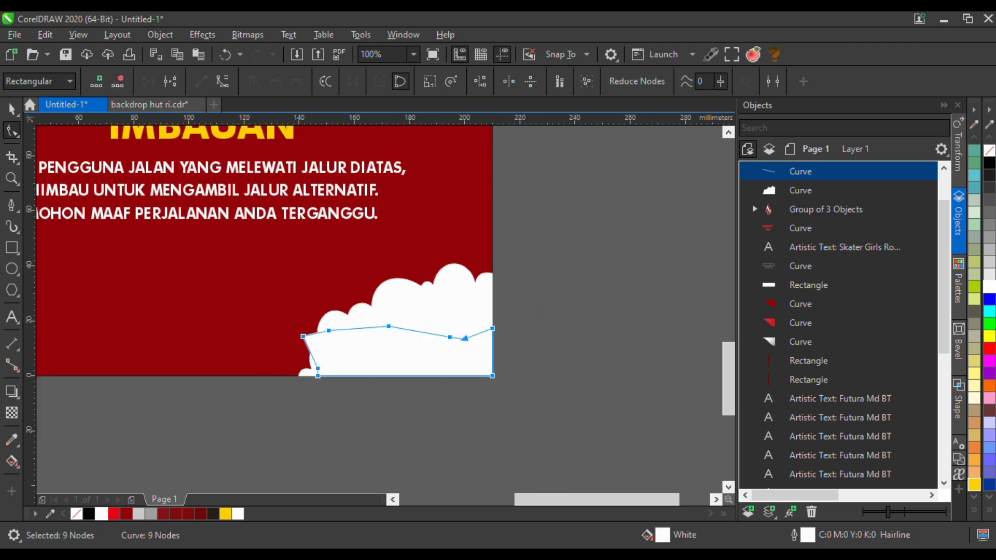
Fill the second cloud shape with light pink (C0 M40 Y20 K0)
{"action": "key", "text": "space"}
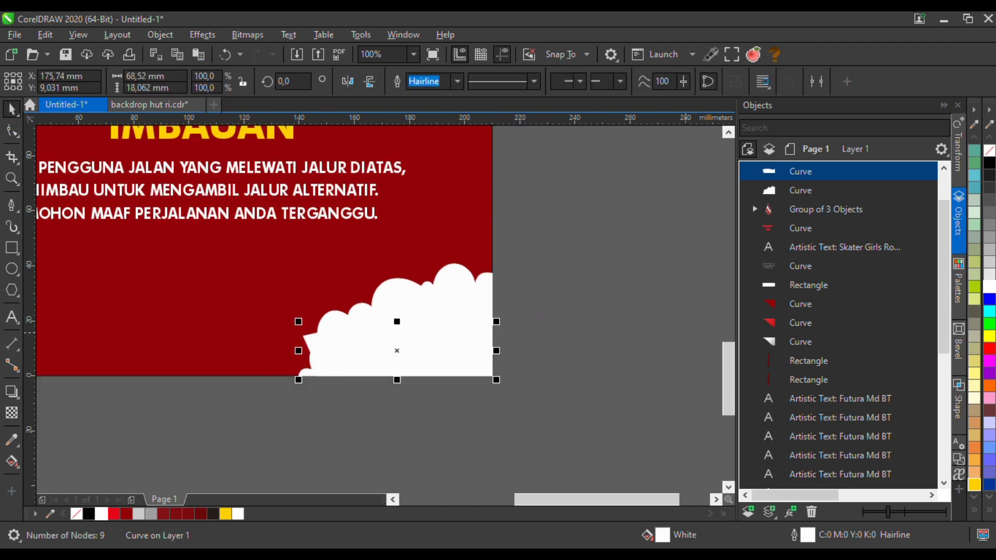
{"action": "left_click", "coordinate": [974, 510]}
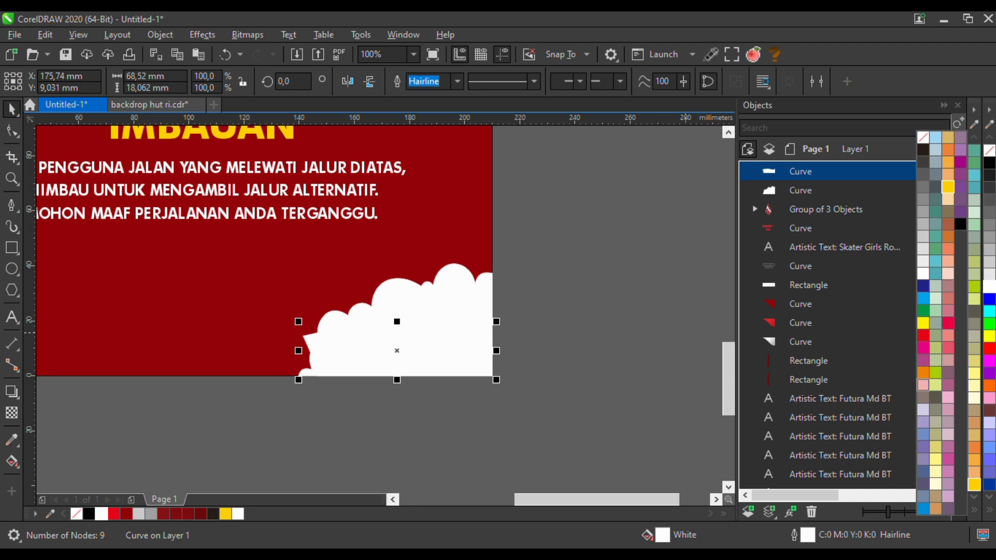
{"action": "left_click", "coordinate": [924, 384]}
Bend the pink shape's two rightmost top segments into a large round bump at the page edge and a small bump beside it
{"action": "key", "text": "space"}
{"action": "scroll", "coordinate": [479, 345], "scroll_direction": "up", "scroll_amount": 2}
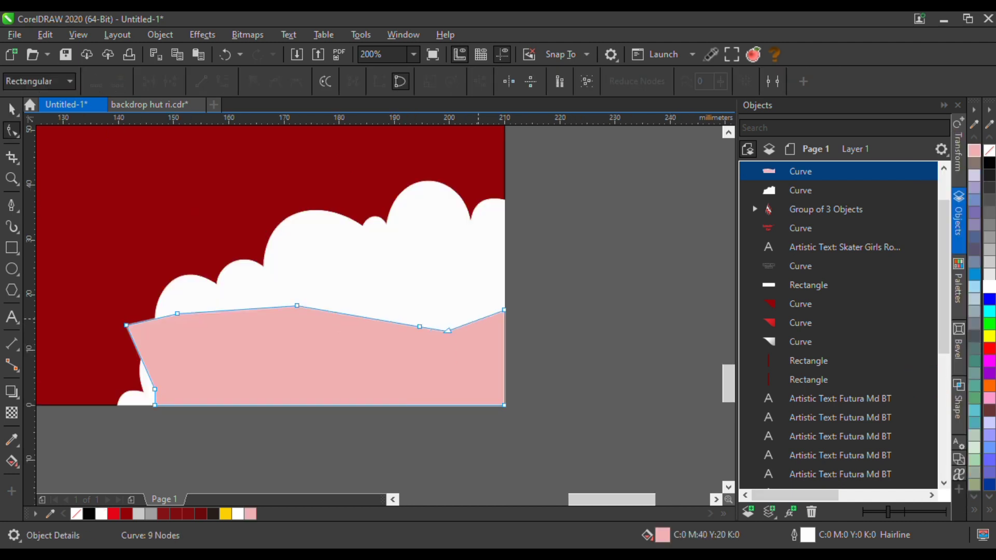
{"action": "left_click_drag", "start_coordinate": [475, 320], "coordinate": [486, 284]}
{"action": "left_click", "coordinate": [448, 330]}
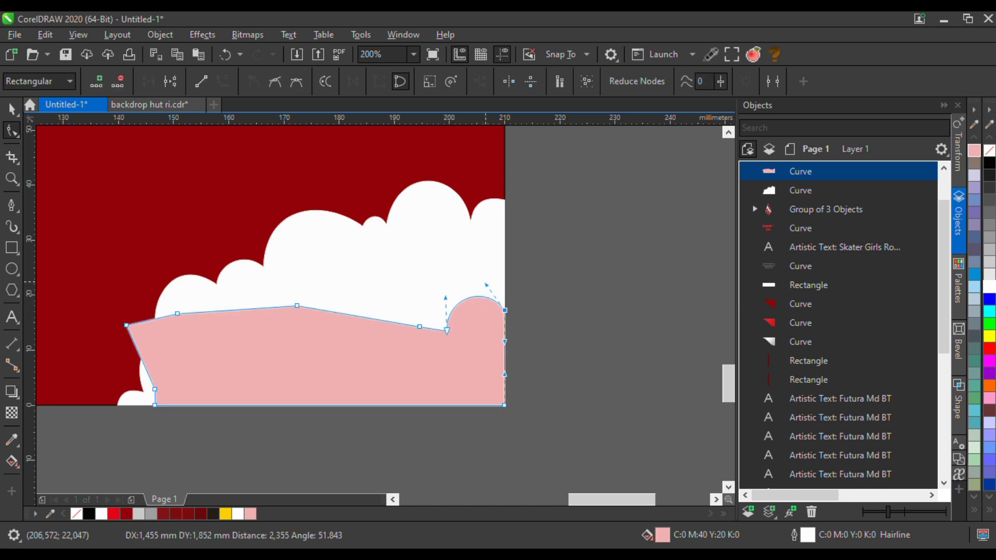
{"action": "scroll", "coordinate": [439, 325], "scroll_direction": "up", "scroll_amount": 1}
{"action": "left_click_drag", "start_coordinate": [432, 334], "coordinate": [434, 319]}
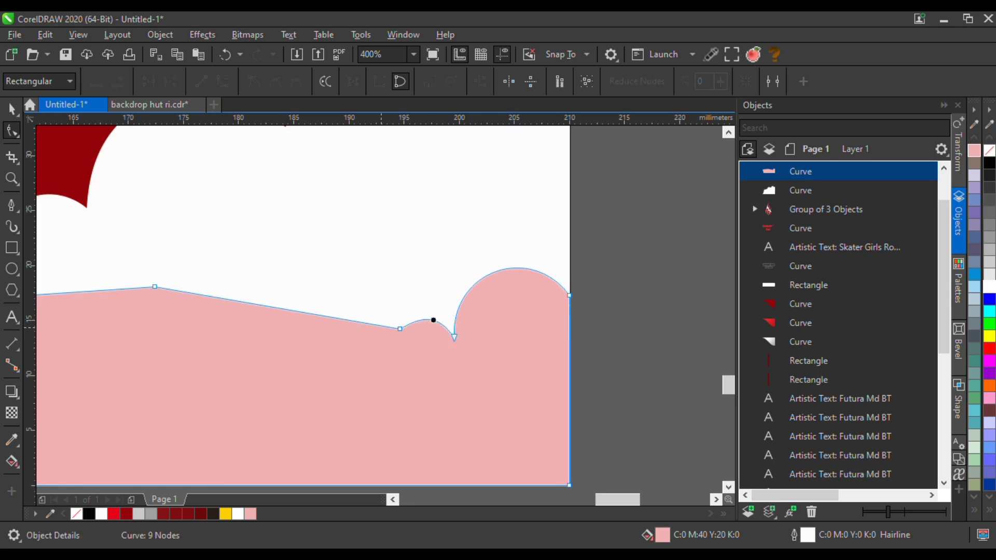
Bend the pink cloud's two long middle top segments into wide rounded bumps and adjust the curve handle between them
{"action": "scroll", "coordinate": [440, 331], "scroll_direction": "down", "scroll_amount": 1}
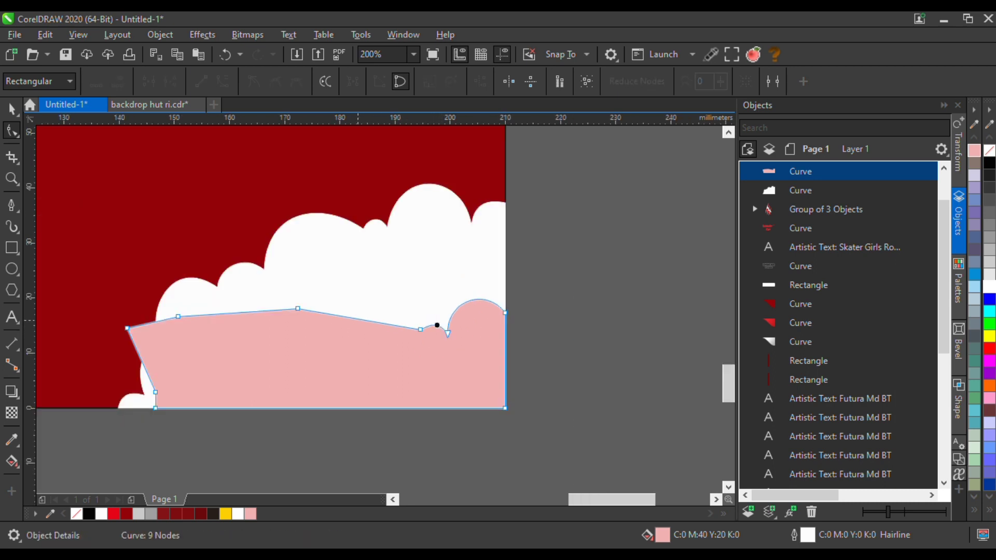
{"action": "left_click_drag", "start_coordinate": [358, 318], "coordinate": [405, 272]}
{"action": "left_click", "coordinate": [421, 329]}
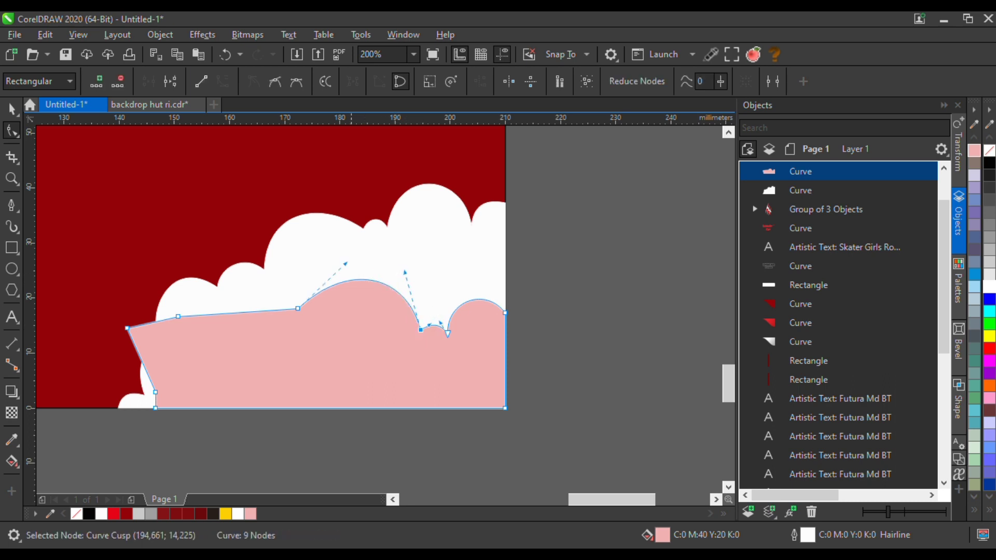
{"action": "left_click_drag", "start_coordinate": [346, 263], "coordinate": [336, 259]}
{"action": "left_click", "coordinate": [242, 312]}
{"action": "left_click_drag", "start_coordinate": [241, 312], "coordinate": [242, 285]}
{"action": "scroll", "coordinate": [389, 379], "scroll_direction": "down", "scroll_amount": 1}
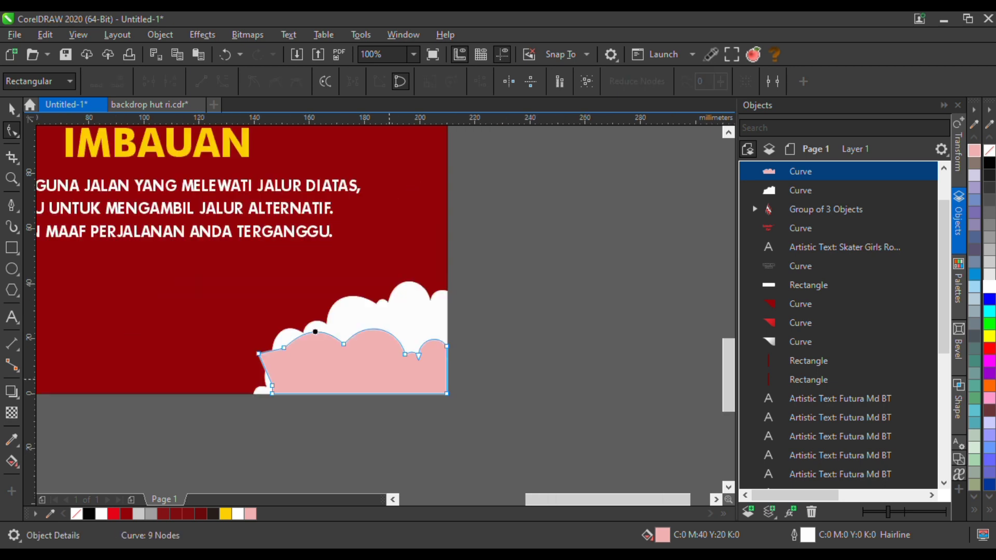
{"action": "scroll", "coordinate": [285, 358], "scroll_direction": "up", "scroll_amount": 2}
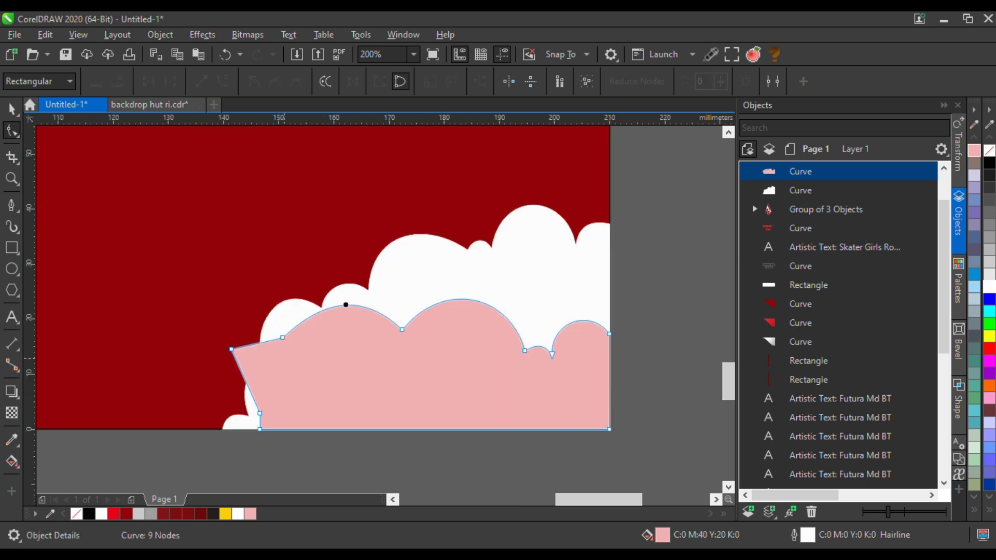
Round the pink cloud's left-end segments outward and delete its upper-left corner node to merge them into one smooth lobe
{"action": "left_click_drag", "start_coordinate": [252, 345], "coordinate": [252, 337]}
{"action": "mouse_move", "coordinate": [245, 382]}
{"action": "left_mouse_down"}
{"action": "mouse_move", "coordinate": [226, 385]}
{"action": "mouse_move", "coordinate": [234, 418]}
{"action": "left_mouse_up"}
{"action": "scroll", "coordinate": [271, 425], "scroll_direction": "up", "scroll_amount": 2}
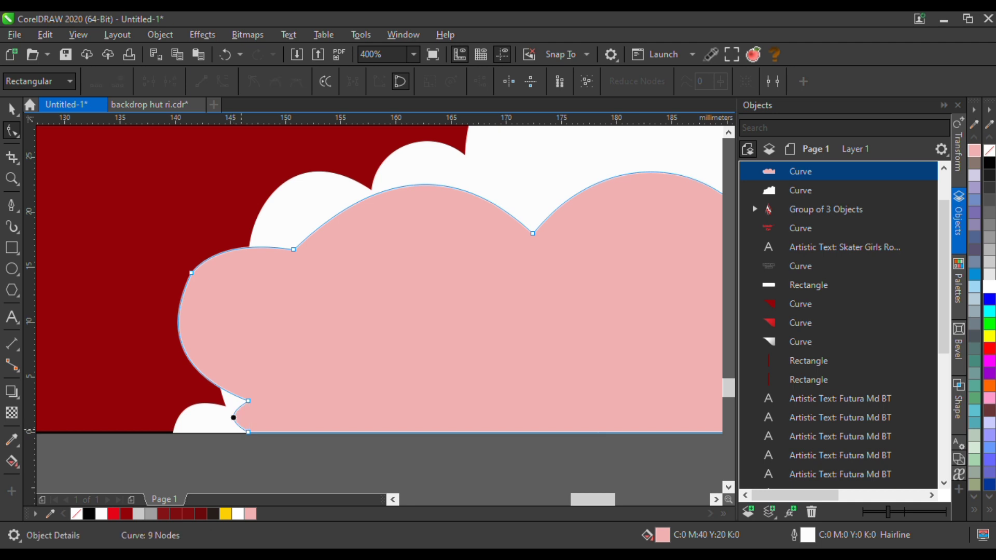
{"action": "left_click", "coordinate": [192, 273]}
{"action": "key", "text": "Delete"}
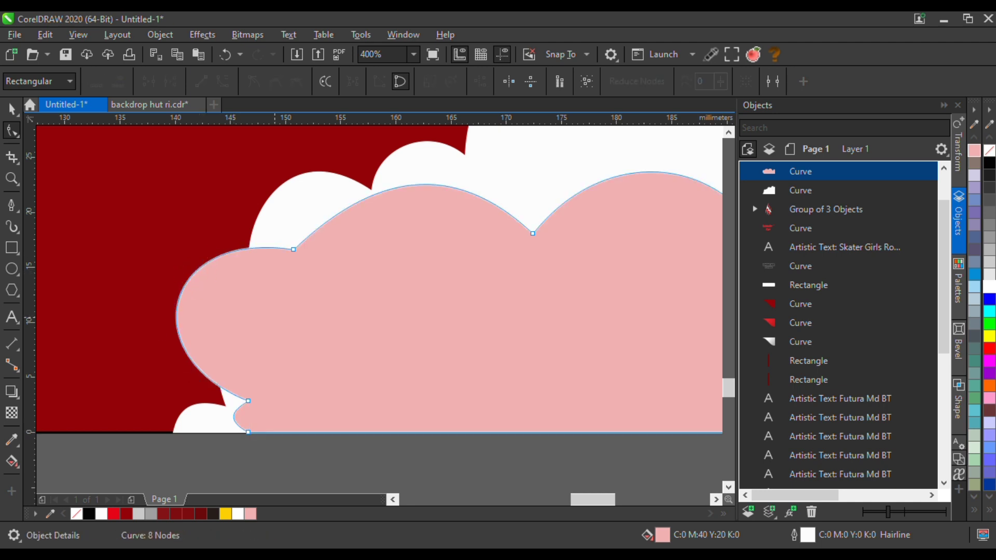
Lower the node between the pink cloud's two leftmost bumps and adjust its handles to round both bumps
{"action": "scroll", "coordinate": [281, 323], "scroll_direction": "down", "scroll_amount": 2}
{"action": "left_click", "coordinate": [289, 288]}
{"action": "left_click_drag", "start_coordinate": [327, 248], "coordinate": [301, 254]}
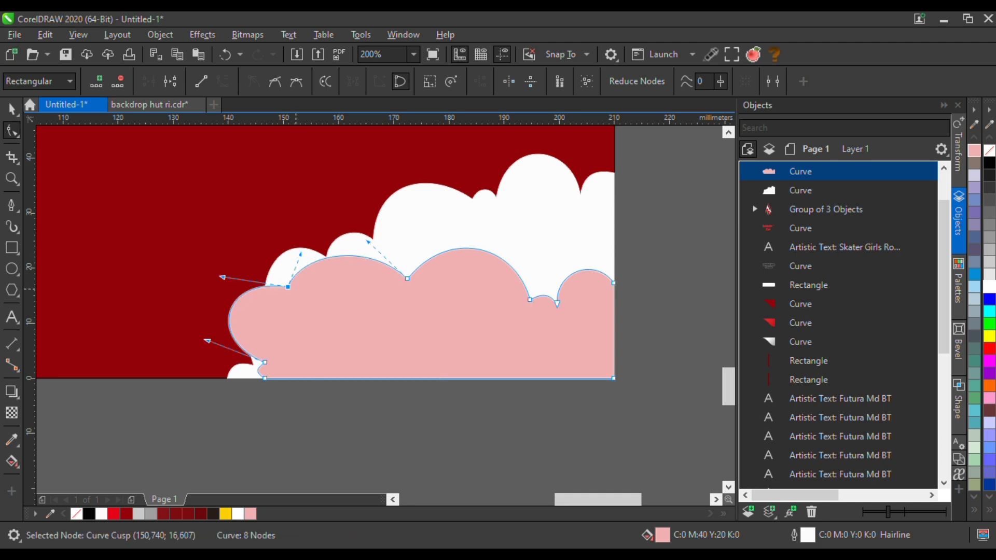
{"action": "left_click_drag", "start_coordinate": [288, 287], "coordinate": [295, 300]}
{"action": "left_click_drag", "start_coordinate": [307, 266], "coordinate": [299, 263]}
{"action": "left_click_drag", "start_coordinate": [228, 290], "coordinate": [249, 284]}
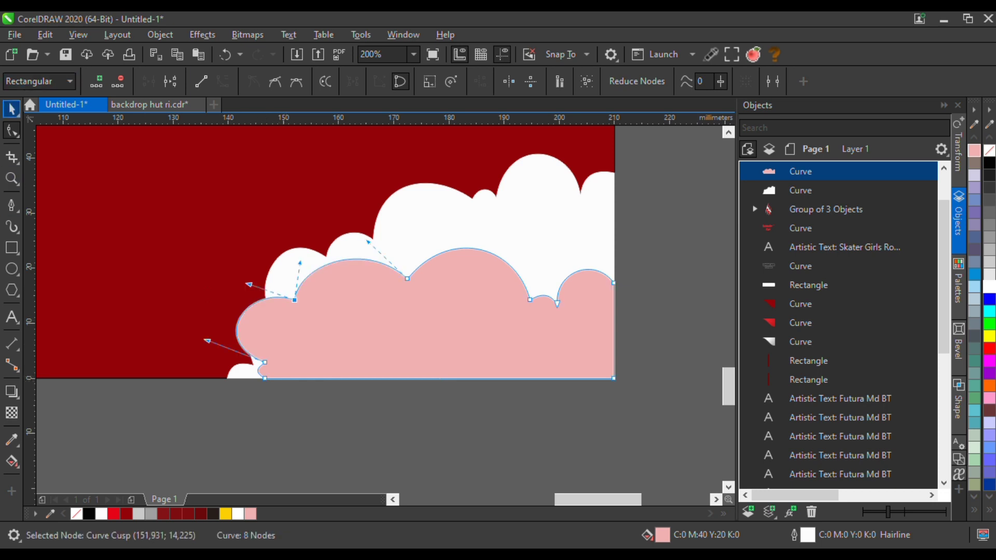
{"action": "left_click", "coordinate": [12, 109]}
{"action": "scroll", "coordinate": [499, 387], "scroll_direction": "down", "scroll_amount": 1}
{"action": "key", "text": "Escape"}
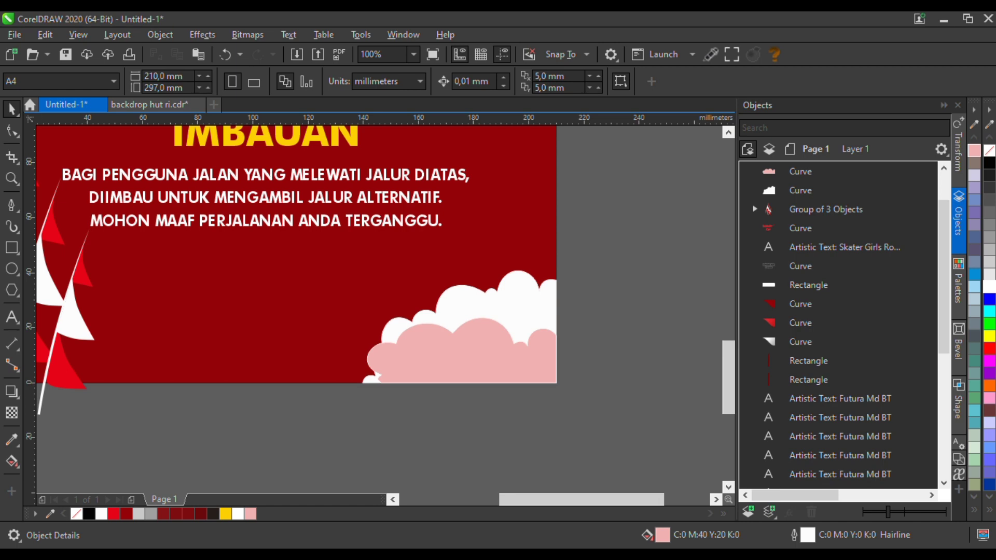
Draw a third closed outline about 59 × 13 mm with the Pen tool along the page's bottom edge, extending left past the pink cloud
{"action": "left_click", "coordinate": [11, 206]}
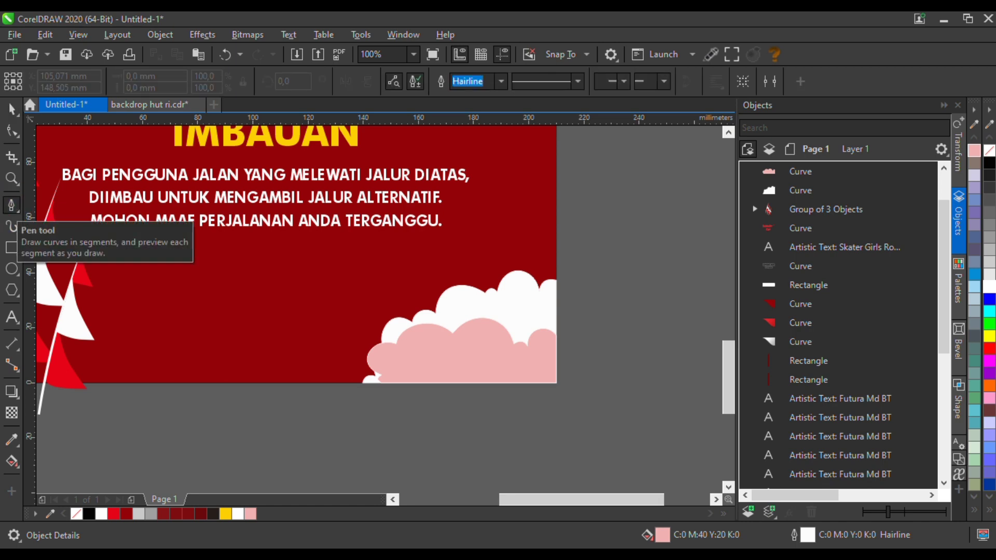
{"action": "scroll", "coordinate": [418, 377], "scroll_direction": "up", "scroll_amount": 1}
{"action": "left_click", "coordinate": [547, 388]}
{"action": "left_click", "coordinate": [513, 348]}
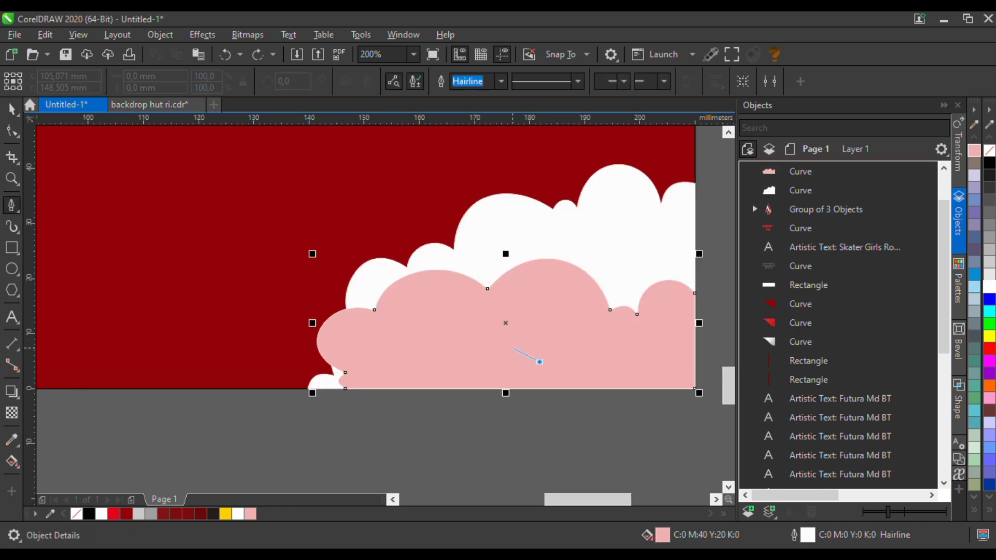
{"action": "left_click", "coordinate": [500, 342]}
{"action": "left_click", "coordinate": [453, 346]}
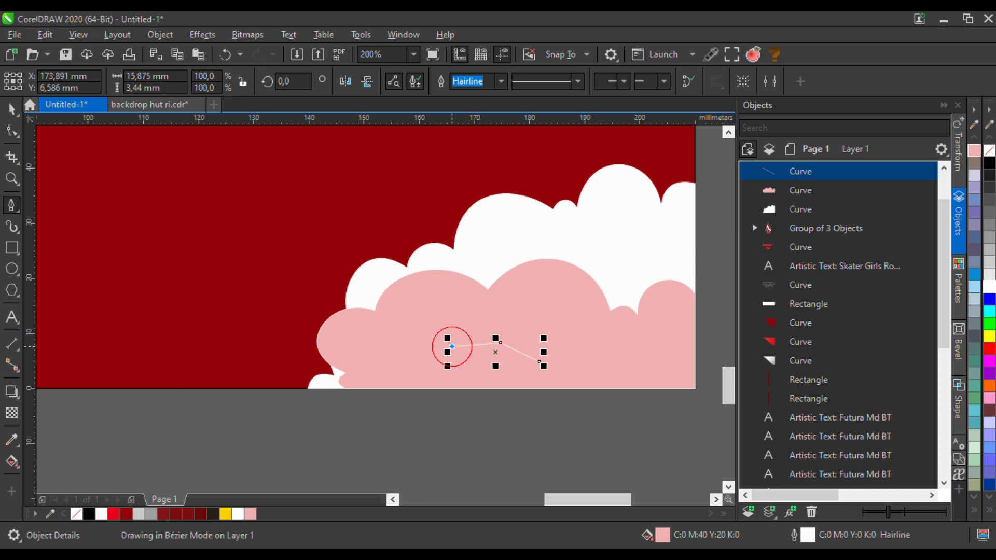
{"action": "left_click", "coordinate": [401, 318]}
{"action": "left_click", "coordinate": [349, 341]}
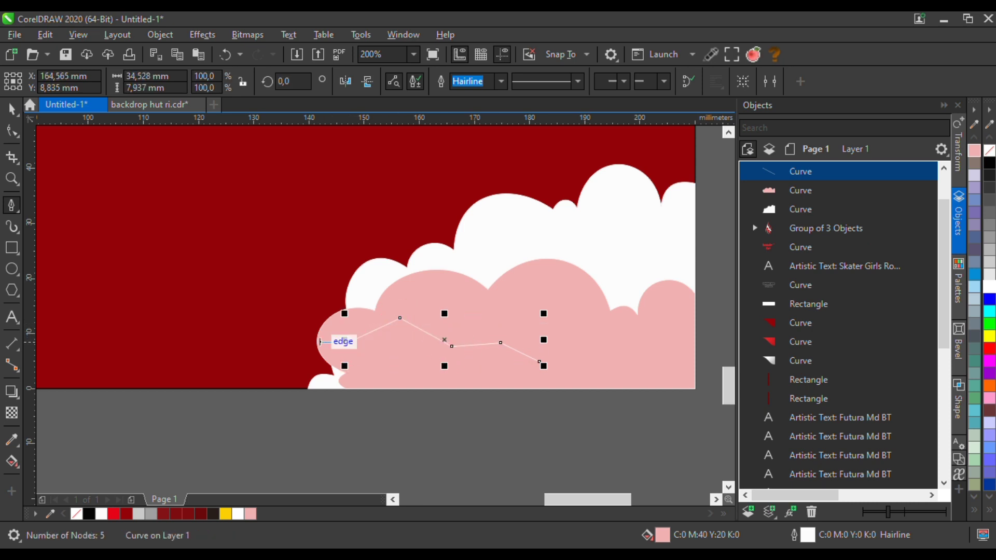
{"action": "left_click", "coordinate": [298, 346]}
{"action": "left_click", "coordinate": [262, 374]}
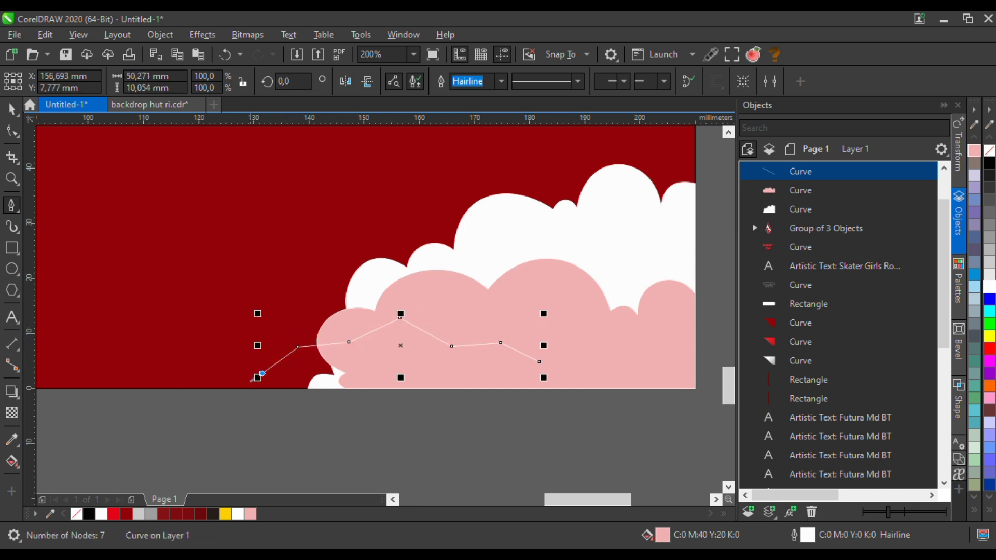
{"action": "left_click", "coordinate": [245, 389]}
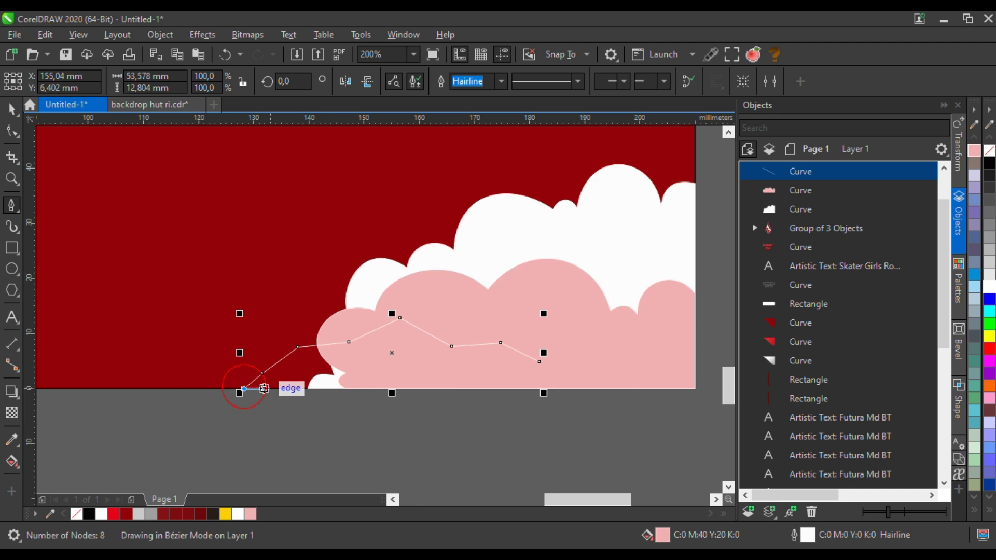
{"action": "left_click", "coordinate": [570, 389]}
{"action": "left_click", "coordinate": [539, 362]}
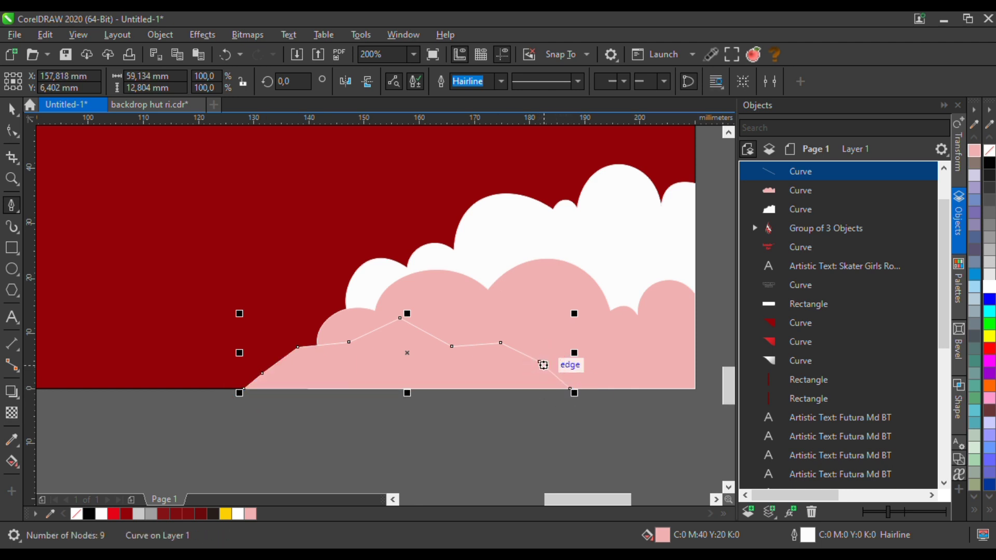
Select all nodes of the third outline, convert its segments to curves and bend the three rightmost upper segments into bumps
{"action": "key", "text": "F10"}
{"action": "left_click_drag", "start_coordinate": [612, 417], "coordinate": [208, 290]}
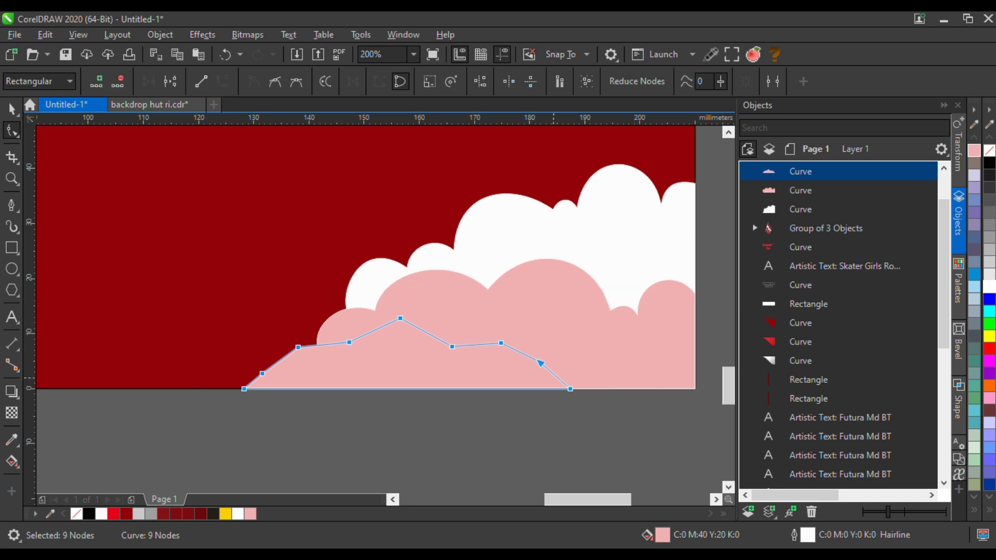
{"action": "left_click", "coordinate": [554, 375]}
{"action": "left_click_drag", "start_coordinate": [554, 375], "coordinate": [530, 329]}
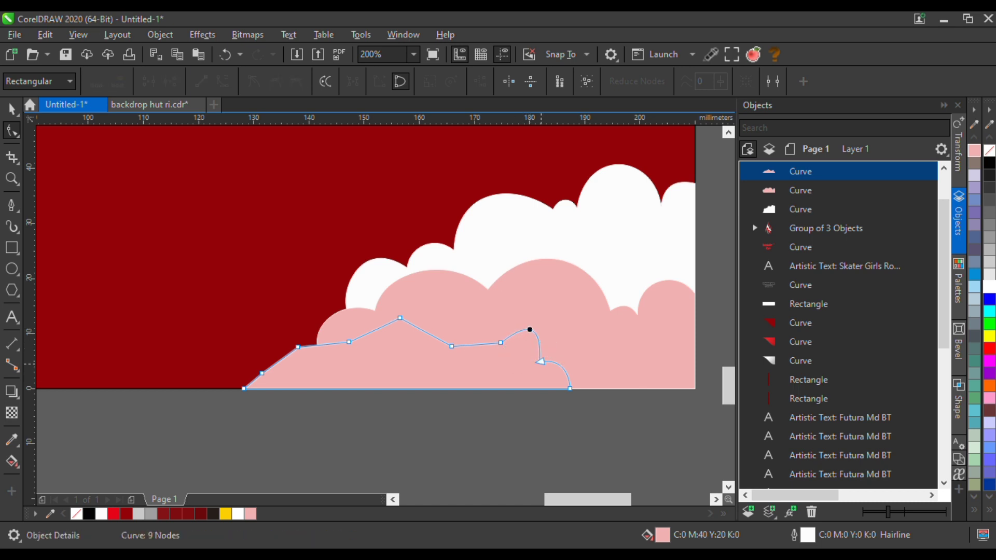
{"action": "left_click_drag", "start_coordinate": [476, 345], "coordinate": [473, 309]}
Delete the node between the third outline's two rightmost bumps and reshape the merged curve into one wide round bump
{"action": "left_click", "coordinate": [541, 361]}
{"action": "key", "text": "Delete"}
{"action": "left_click", "coordinate": [502, 342]}
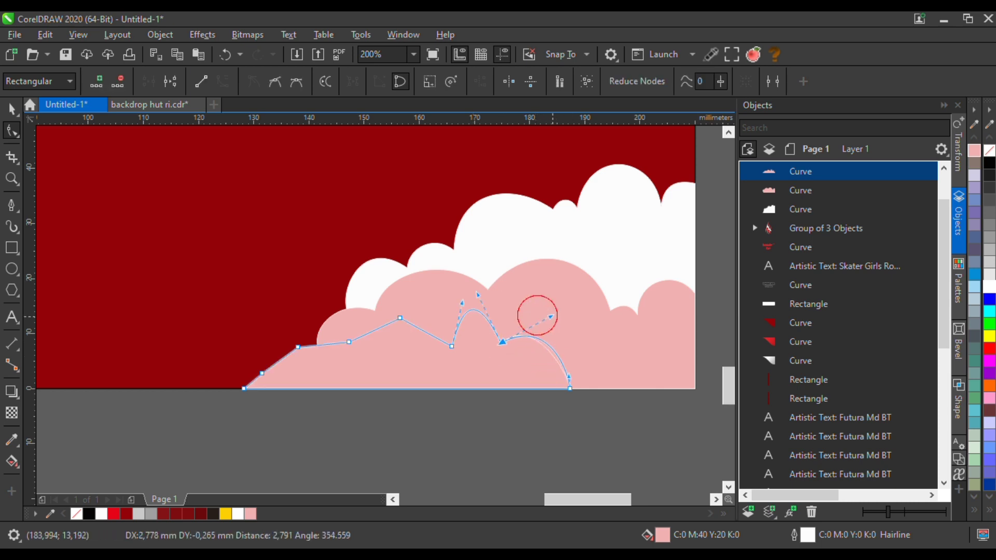
{"action": "left_click_drag", "start_coordinate": [569, 376], "coordinate": [580, 374]}
{"action": "left_click_drag", "start_coordinate": [570, 316], "coordinate": [563, 310]}
Bend the middle segments of the third outline into rounded bumps and adjust the handles of their shared nodes
{"action": "left_click_drag", "start_coordinate": [478, 294], "coordinate": [433, 320]}
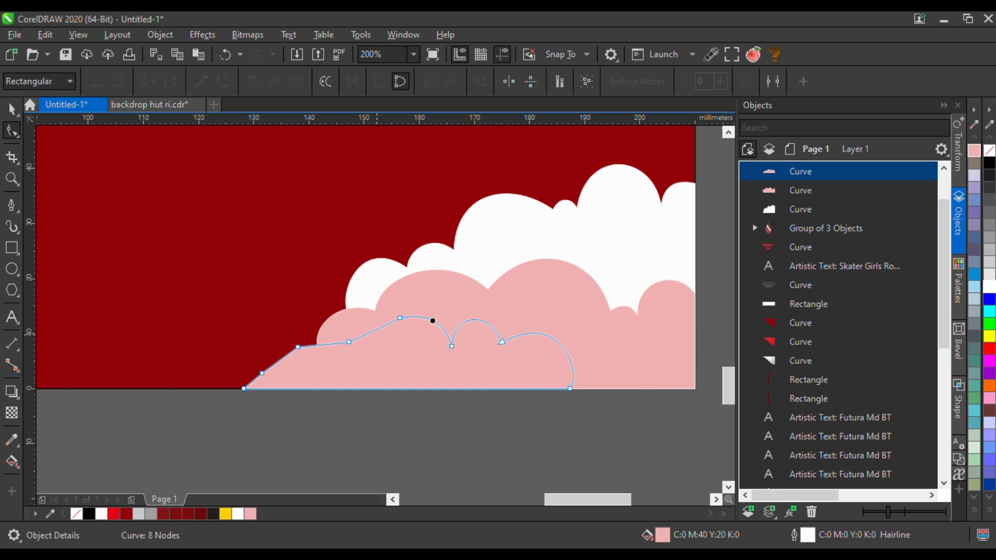
{"action": "left_click_drag", "start_coordinate": [373, 330], "coordinate": [378, 284]}
{"action": "left_click", "coordinate": [350, 342]}
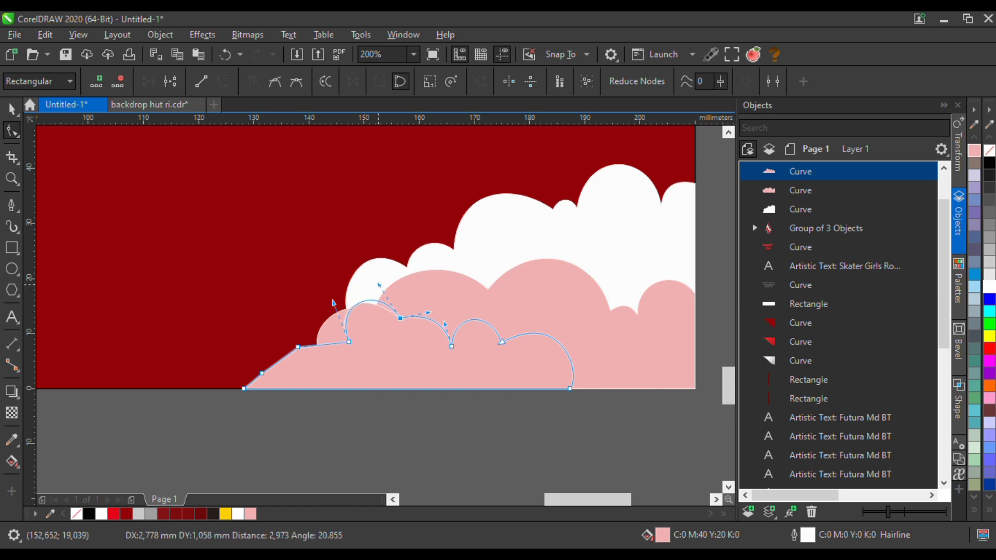
{"action": "left_click_drag", "start_coordinate": [428, 313], "coordinate": [420, 310]}
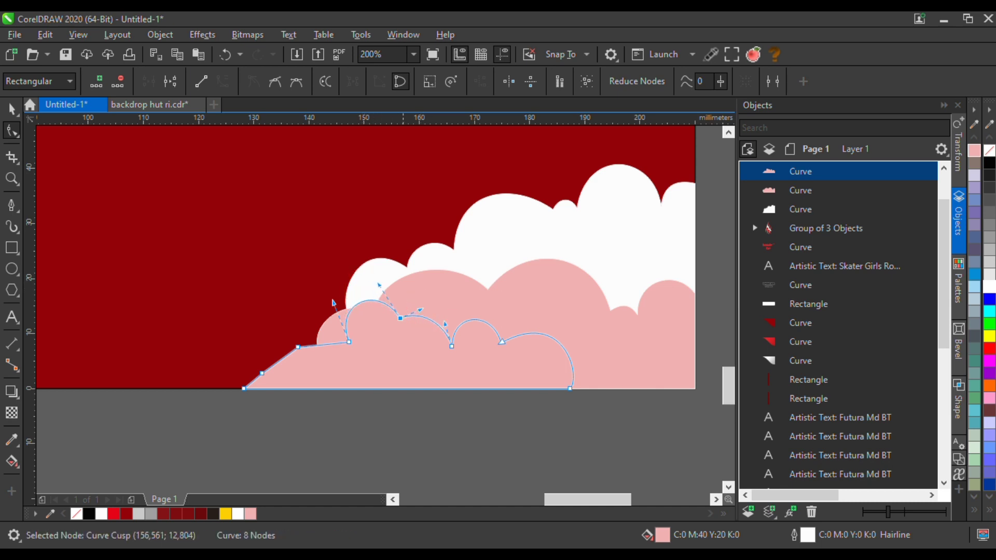
{"action": "left_click_drag", "start_coordinate": [325, 344], "coordinate": [321, 326]}
{"action": "scroll", "coordinate": [326, 334], "scroll_direction": "up", "scroll_amount": 1}
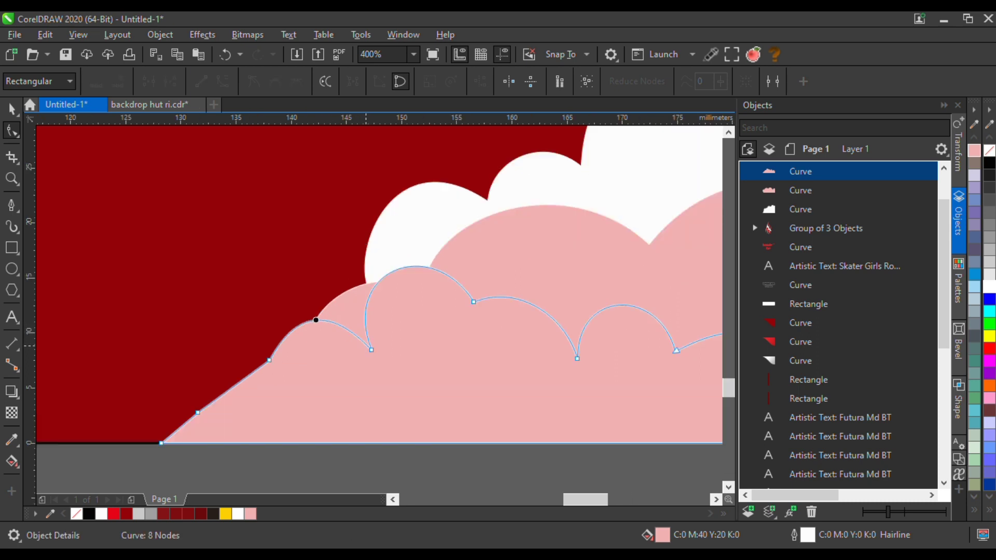
Bend the left slope of the third outline into a large bump and shift its upper node right, leaving a small bump beside it
{"action": "mouse_move", "coordinate": [236, 384]}
{"action": "left_mouse_down"}
{"action": "mouse_move", "coordinate": [240, 375]}
{"action": "mouse_move", "coordinate": [200, 353]}
{"action": "mouse_move", "coordinate": [207, 346]}
{"action": "mouse_move", "coordinate": [172, 379]}
{"action": "left_mouse_up"}
{"action": "left_click", "coordinate": [198, 412]}
{"action": "left_click_drag", "start_coordinate": [177, 324], "coordinate": [208, 302]}
{"action": "left_click_drag", "start_coordinate": [269, 359], "coordinate": [327, 358]}
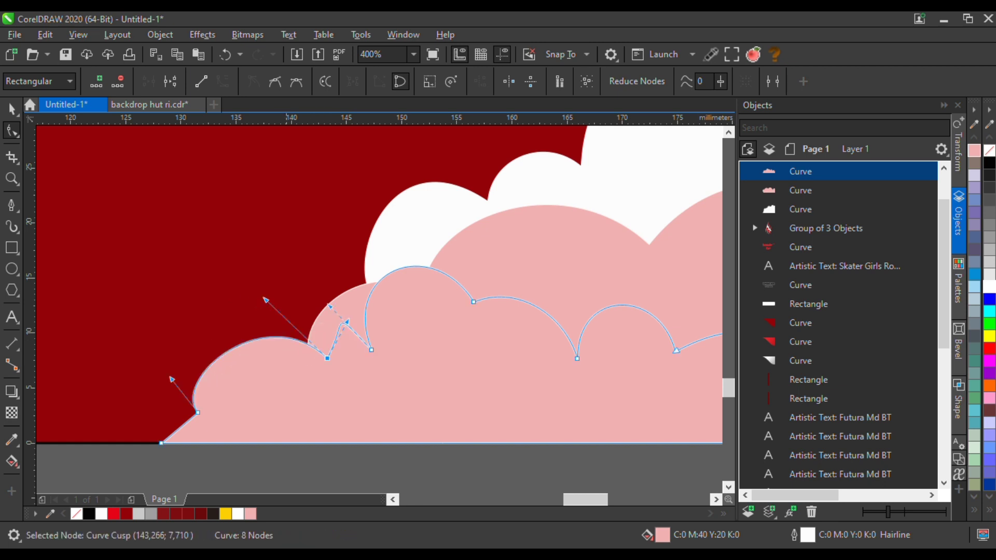
{"action": "left_click_drag", "start_coordinate": [265, 299], "coordinate": [246, 291]}
{"action": "mouse_move", "coordinate": [346, 321]}
{"action": "left_mouse_down"}
{"action": "mouse_move", "coordinate": [330, 338]}
{"action": "mouse_move", "coordinate": [350, 325]}
{"action": "left_mouse_up"}
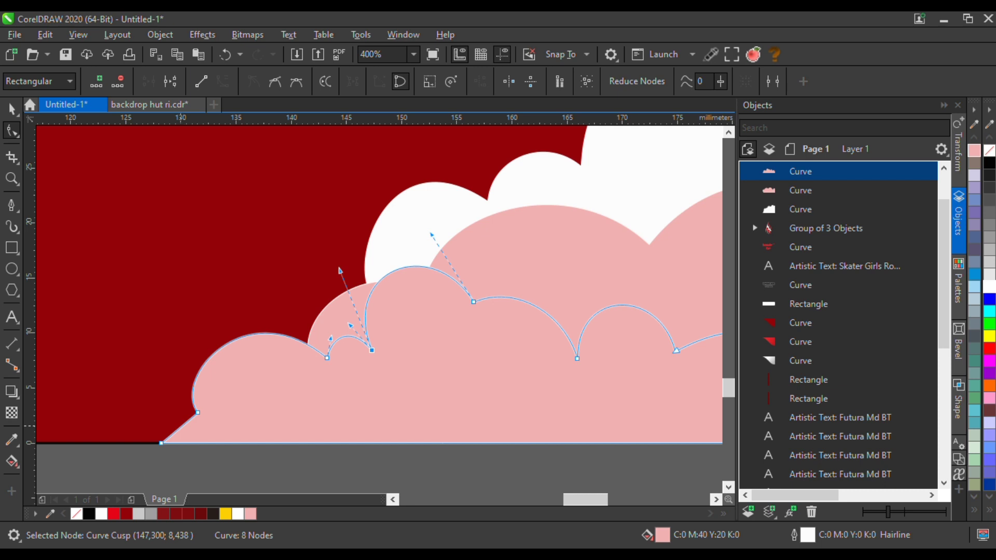
Round the third outline's left tip into a small bump and lower the node joining it to the large bump
{"action": "left_click", "coordinate": [181, 427]}
{"action": "left_click_drag", "start_coordinate": [182, 427], "coordinate": [171, 419]}
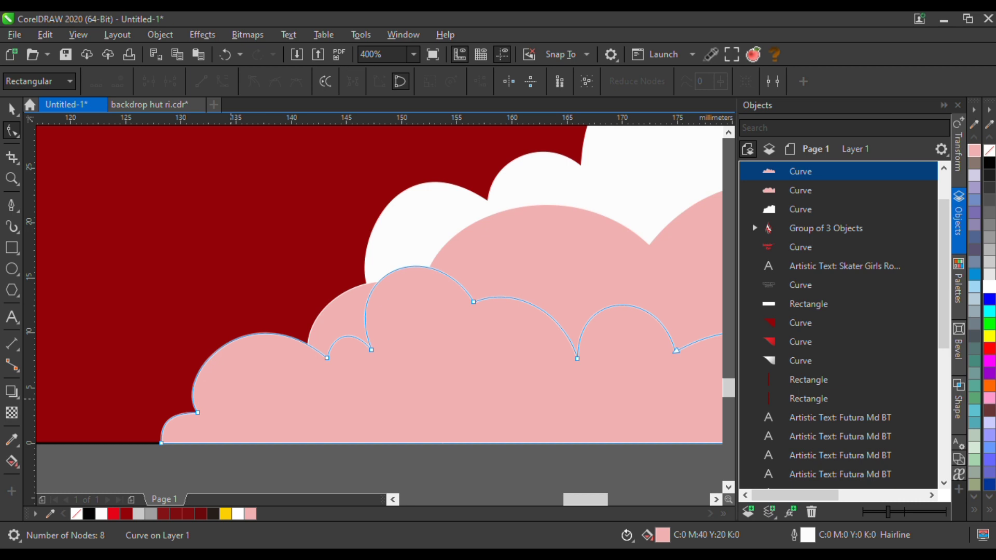
{"action": "mouse_move", "coordinate": [198, 412]}
{"action": "left_mouse_down"}
{"action": "mouse_move", "coordinate": [202, 432]}
{"action": "mouse_move", "coordinate": [178, 410]}
{"action": "left_mouse_up"}
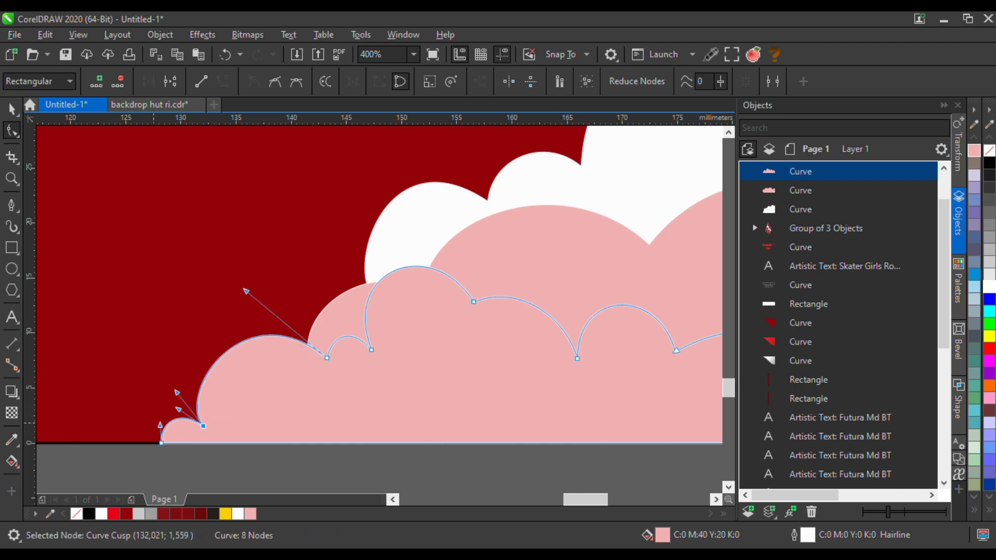
{"action": "left_click", "coordinate": [11, 109]}
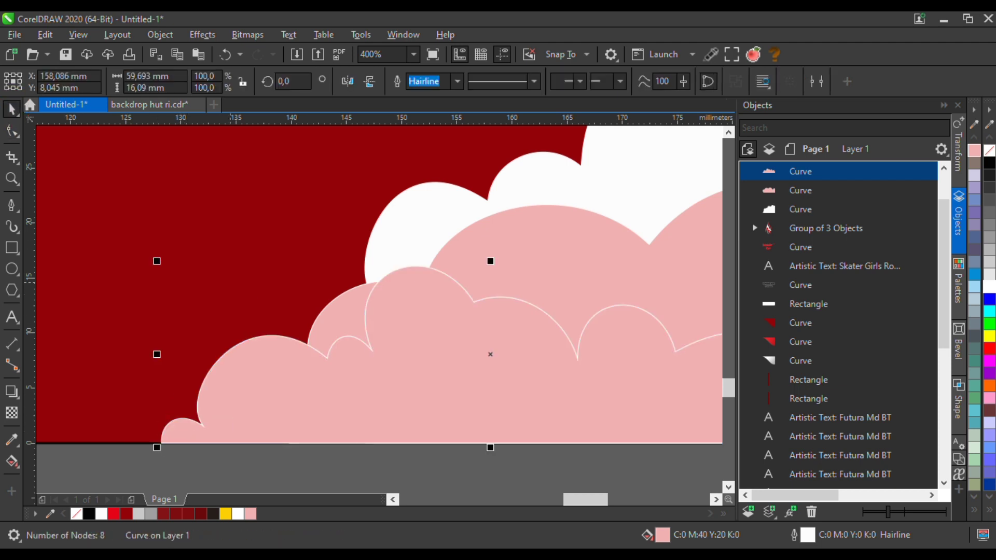
Remove the third cloud's outline and fill it with a darker pink (C2 M53 Y29 K0)
{"action": "scroll", "coordinate": [241, 299], "scroll_direction": "down", "scroll_amount": 2}
{"action": "right_click", "coordinate": [989, 150]}
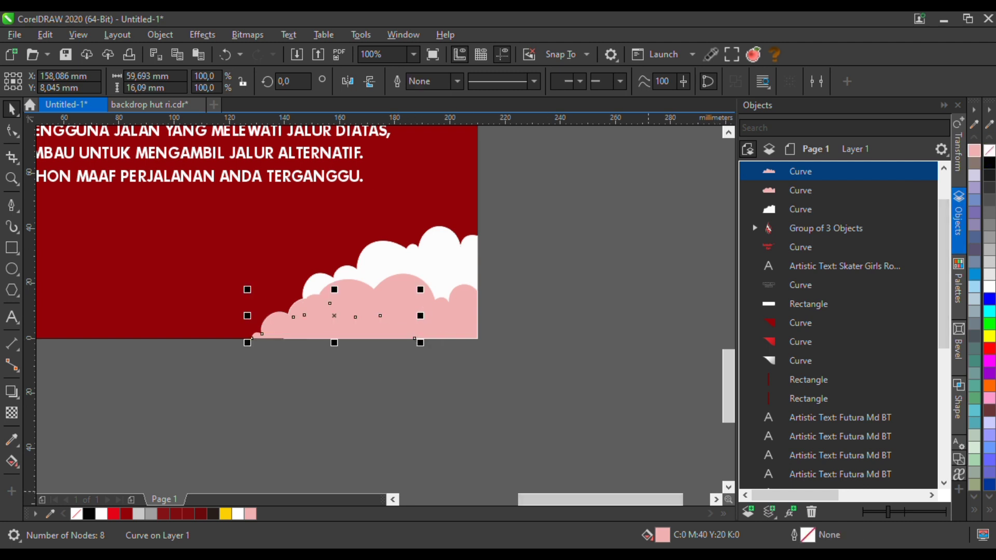
{"action": "double_click", "coordinate": [662, 534]}
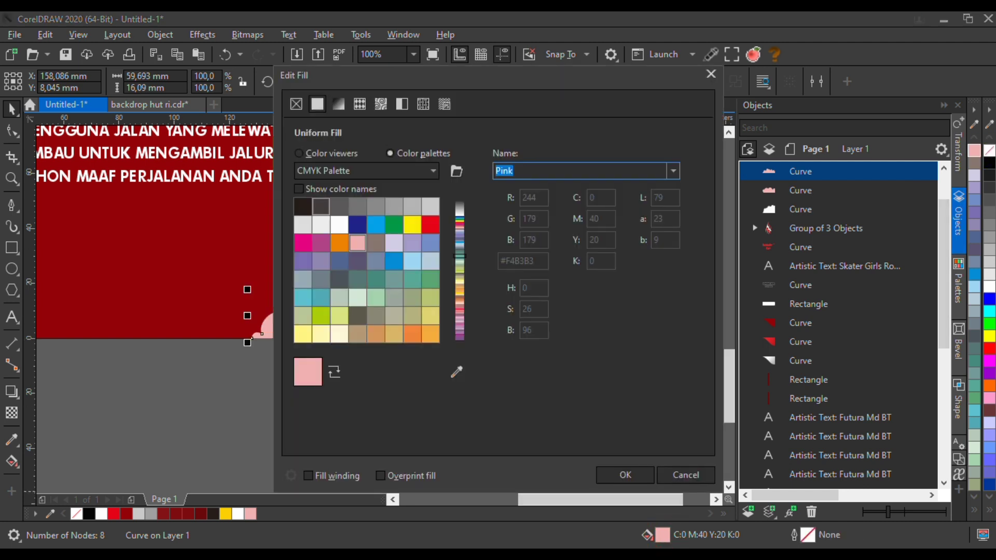
{"action": "left_click", "coordinate": [299, 153]}
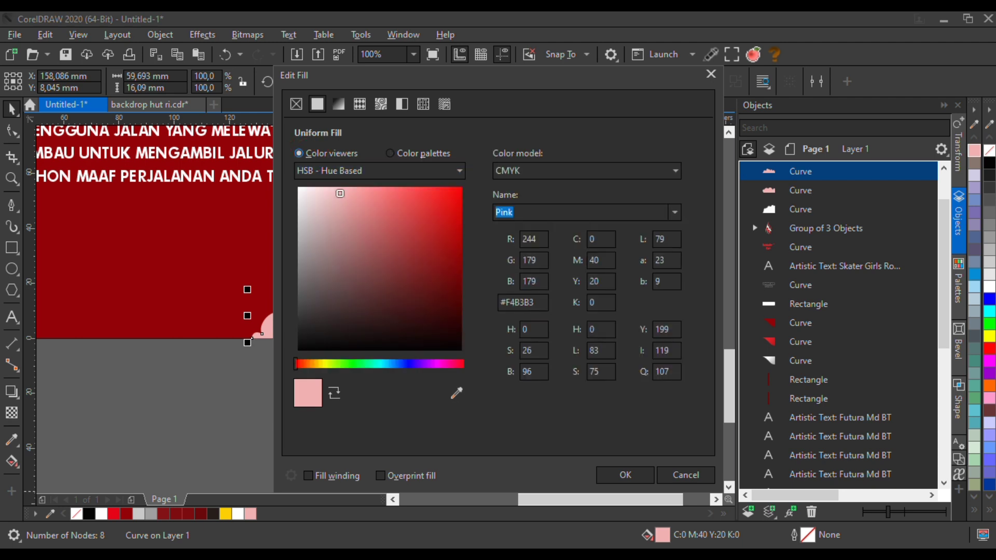
{"action": "left_click", "coordinate": [348, 189]}
{"action": "left_click_drag", "start_coordinate": [348, 188], "coordinate": [356, 198]}
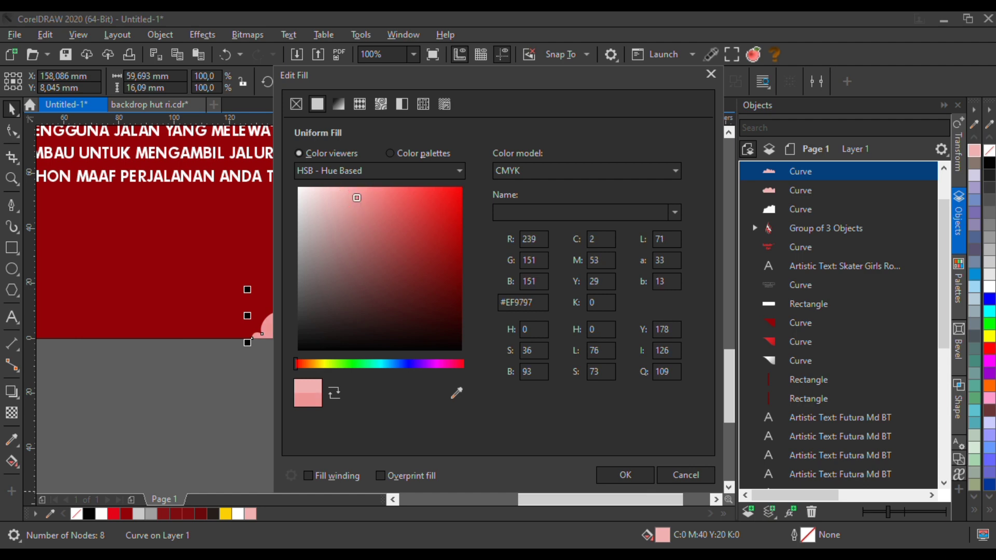
{"action": "left_click", "coordinate": [625, 475]}
{"action": "left_click", "coordinate": [612, 316]}
Select the white, light pink and darker pink cloud shapes and group them
{"action": "left_click", "coordinate": [446, 263]}
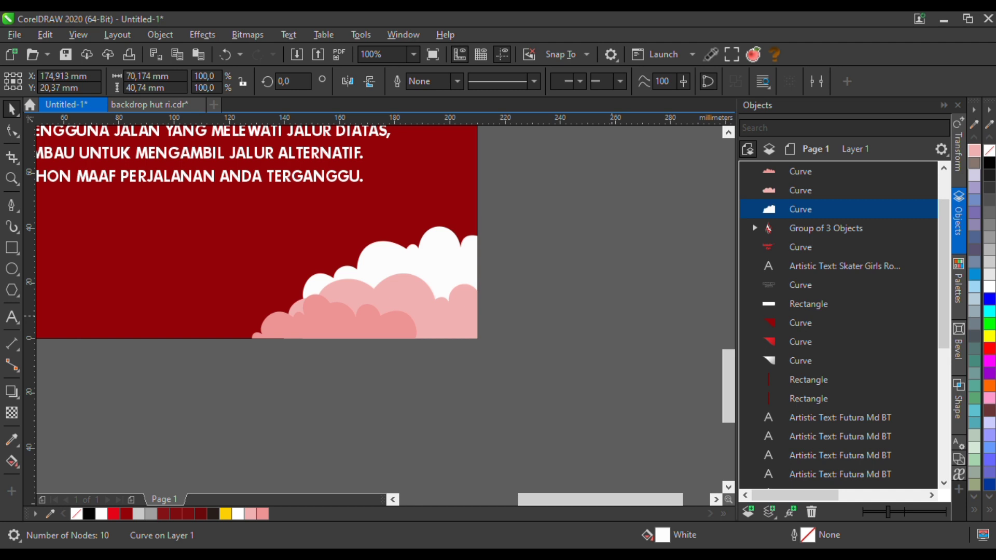
{"action": "scroll", "coordinate": [555, 293], "scroll_direction": "down", "scroll_amount": 1}
{"action": "left_click_drag", "start_coordinate": [560, 252], "coordinate": [372, 353]}
{"action": "key", "text": "ctrl+g"}
Move the cloud group over the flags in the page's lower-left corner and mirror it horizontally
{"action": "left_click_drag", "start_coordinate": [481, 304], "coordinate": [292, 303]}
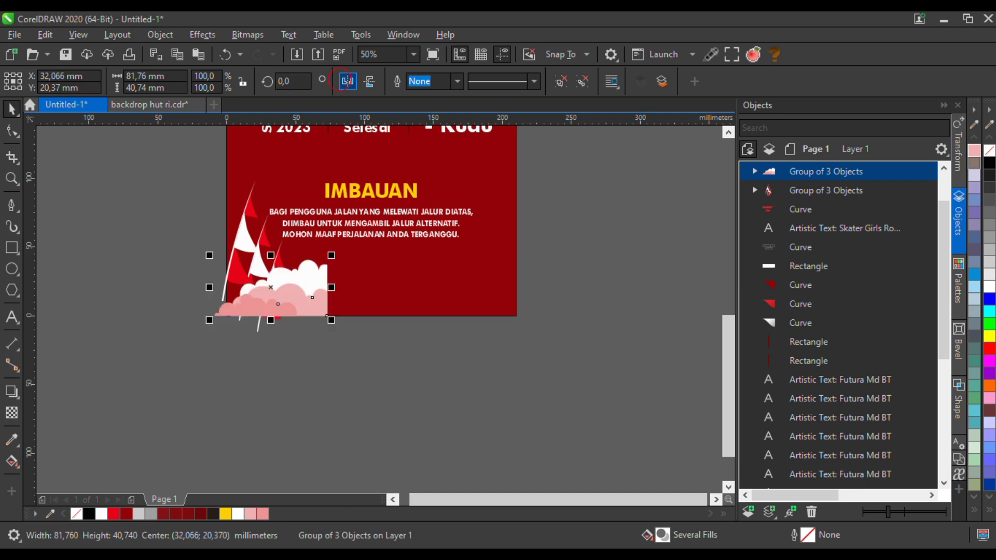
{"action": "left_click", "coordinate": [347, 80]}
{"action": "left_click", "coordinate": [264, 239]}
Align the cloud group's left edge with the dark red page background
{"action": "left_click", "coordinate": [306, 310]}
{"action": "left_click", "coordinate": [363, 298], "text": "shift"}
{"action": "key", "text": "l"}
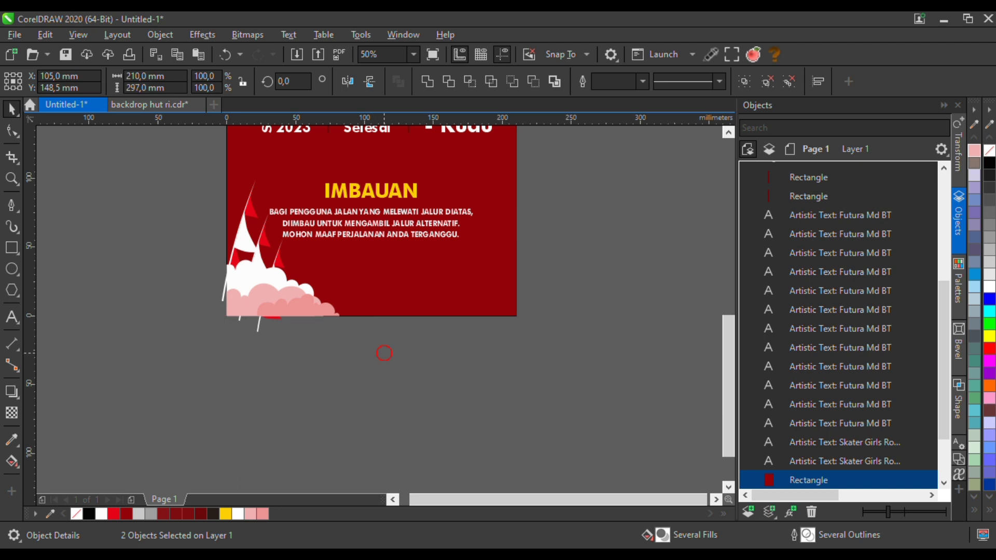
Move the flag group up about 13.5 mm and shrink the corner cloud group to about 66 mm wide
{"action": "key", "text": "Escape"}
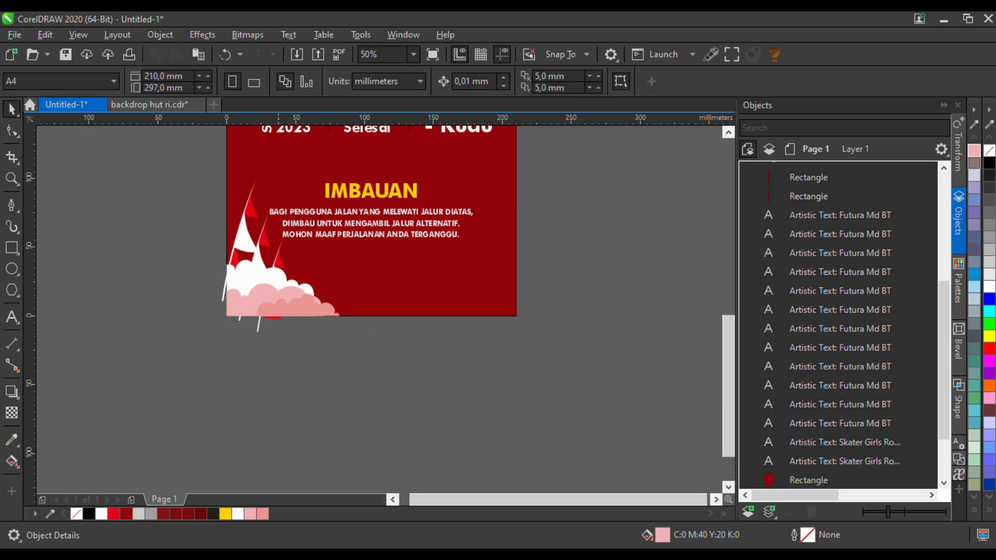
{"action": "left_click", "coordinate": [263, 237]}
{"action": "left_click_drag", "start_coordinate": [264, 231], "coordinate": [264, 213]}
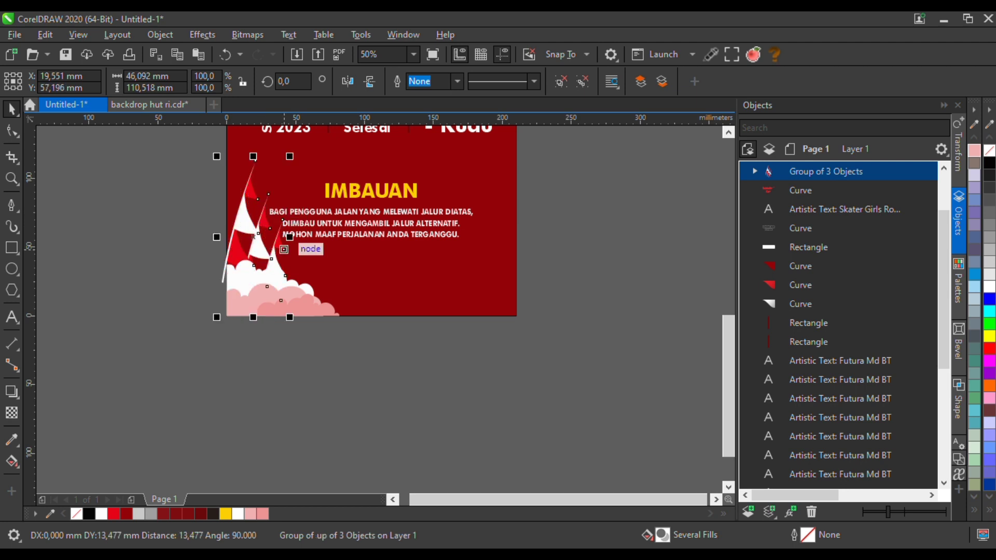
{"action": "left_click", "coordinate": [319, 305]}
{"action": "left_click_drag", "start_coordinate": [344, 257], "coordinate": [322, 266]}
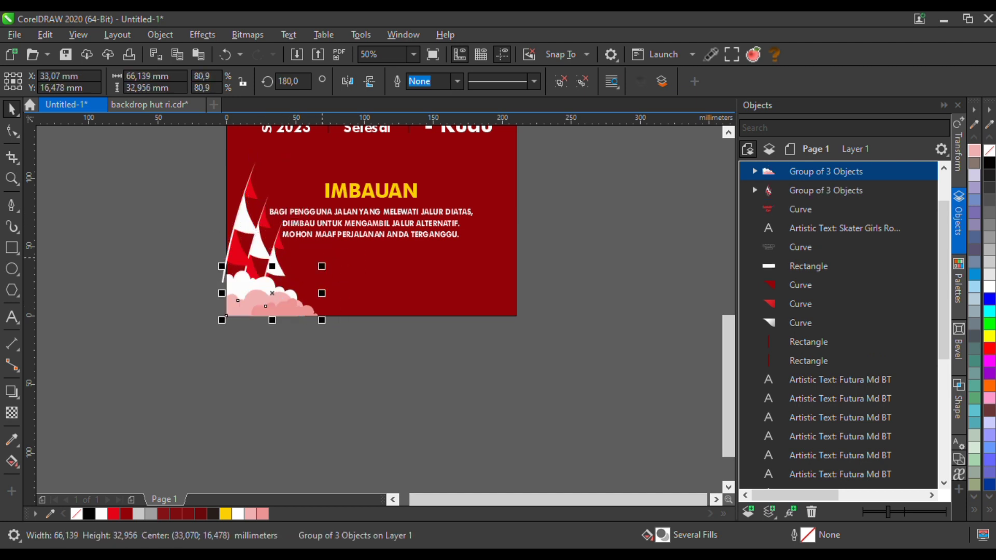
{"action": "left_click", "coordinate": [289, 367]}
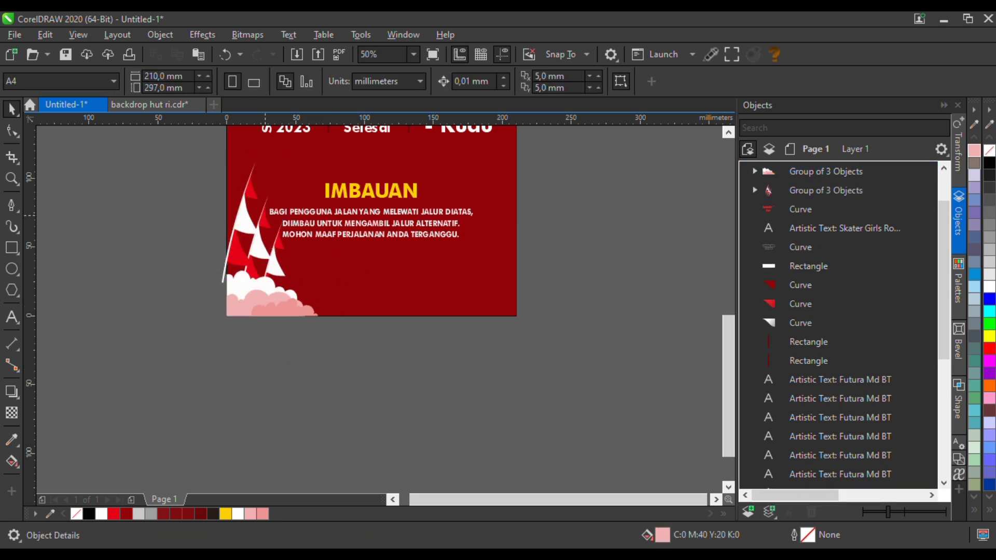
Fine-tune the position and tilt of the flags rising behind the lower-left corner clouds, including the smallest flag
{"action": "scroll", "coordinate": [265, 216], "scroll_direction": "up", "scroll_amount": 1}
{"action": "left_click_drag", "start_coordinate": [289, 296], "coordinate": [279, 284]}
{"action": "left_click", "coordinate": [297, 319]}
{"action": "left_click_drag", "start_coordinate": [311, 405], "coordinate": [313, 405]}
{"action": "left_click", "coordinate": [276, 302]}
{"action": "left_click_drag", "start_coordinate": [279, 288], "coordinate": [285, 300]}
{"action": "scroll", "coordinate": [286, 298], "scroll_direction": "down", "scroll_amount": 2}
{"action": "left_click", "coordinate": [293, 290], "text": "ctrl"}
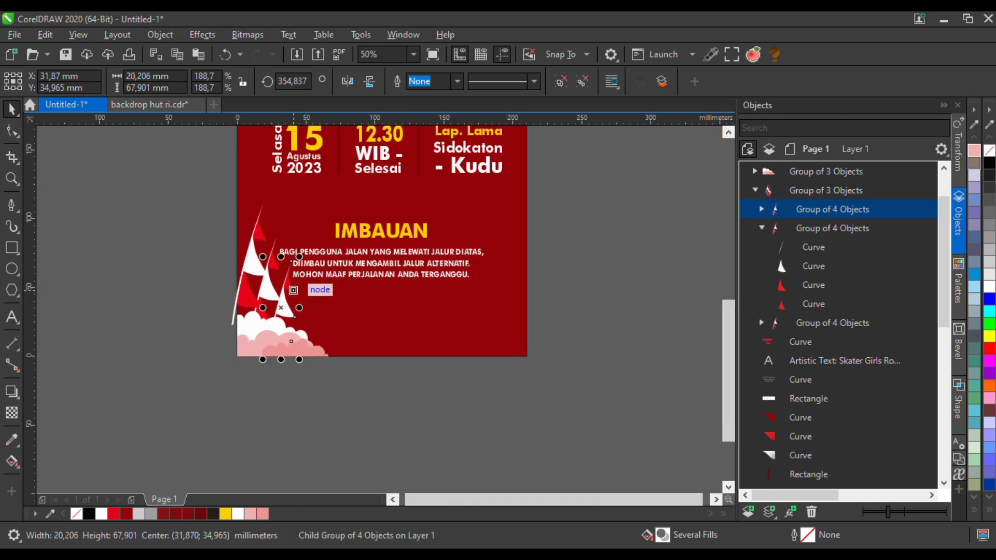
{"action": "scroll", "coordinate": [294, 290], "scroll_direction": "up", "scroll_amount": 1}
{"action": "scroll", "coordinate": [293, 291], "scroll_direction": "down", "scroll_amount": 1}
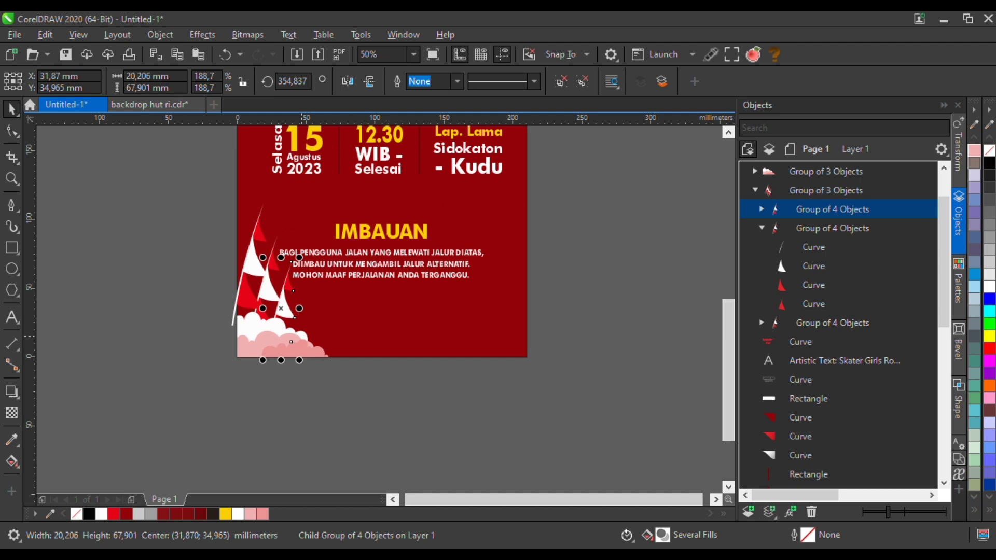
Shift the darker pink cloud within its group slightly toward the page center along the bottom edge
{"action": "left_click", "coordinate": [303, 391]}
{"action": "left_click", "coordinate": [313, 348], "text": "ctrl"}
{"action": "left_click_drag", "start_coordinate": [313, 348], "coordinate": [310, 352]}
{"action": "scroll", "coordinate": [322, 352], "scroll_direction": "up", "scroll_amount": 2}
{"action": "left_click", "coordinate": [294, 414]}
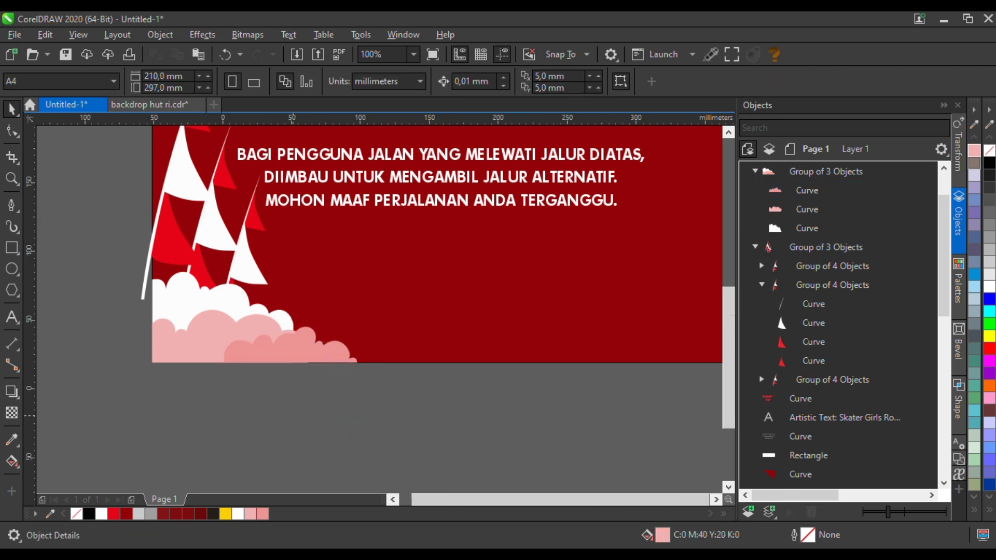
Duplicate the flag and cloud groups, mirror the copy horizontally and place it in the page's lower-right corner
{"action": "scroll", "coordinate": [295, 414], "scroll_direction": "down", "scroll_amount": 1}
{"action": "left_click_drag", "start_coordinate": [266, 316], "coordinate": [210, 228]}
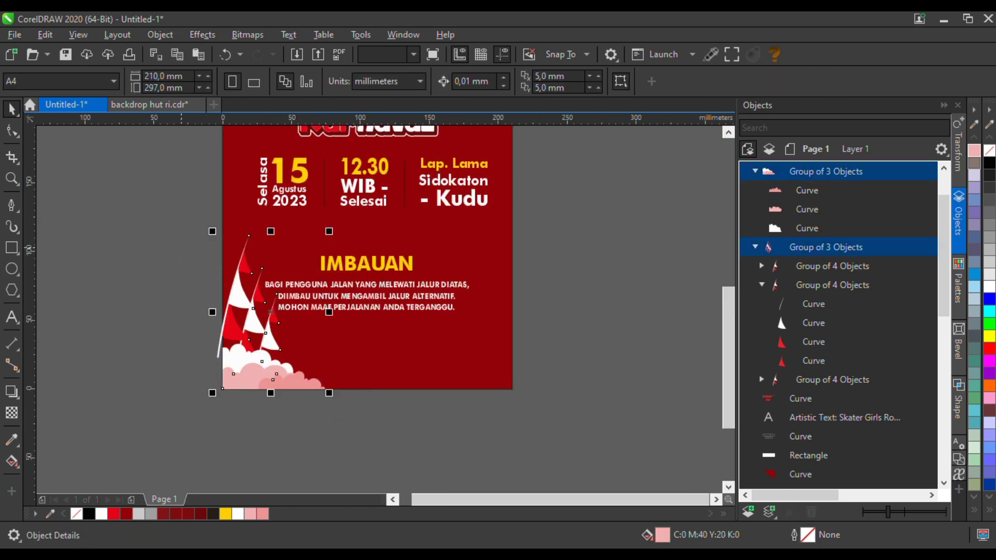
{"action": "left_click_drag", "start_coordinate": [261, 381], "coordinate": [340, 382]}
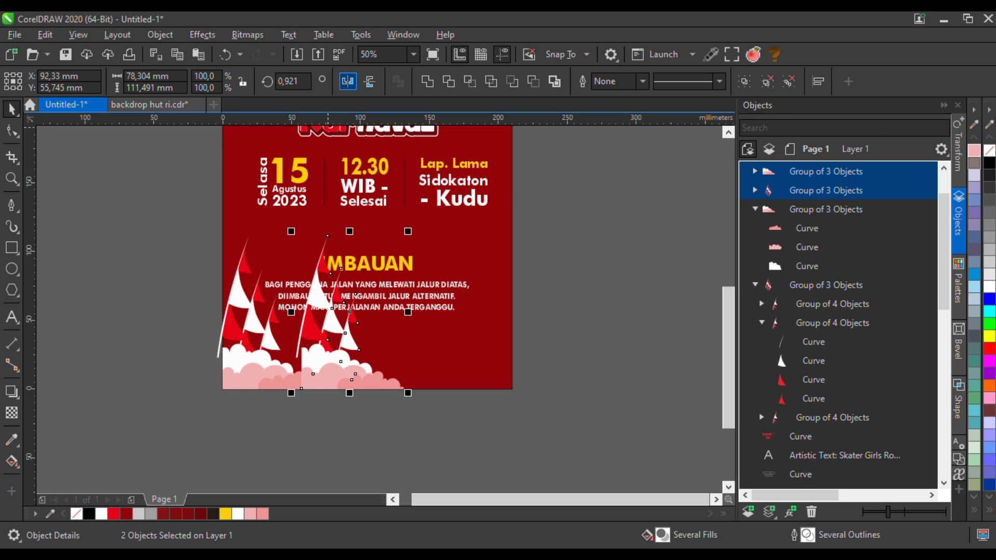
{"action": "left_click", "coordinate": [347, 81]}
{"action": "left_click_drag", "start_coordinate": [398, 368], "coordinate": [512, 369]}
Select both corner flag and cloud arrangements and PowerClip them inside the dark red page background
{"action": "left_click", "coordinate": [270, 360], "text": "shift"}
{"action": "left_click", "coordinate": [253, 320], "text": "shift"}
{"action": "key", "text": "alt+j"}
{"action": "key", "text": "w"}
{"action": "key", "text": "p"}
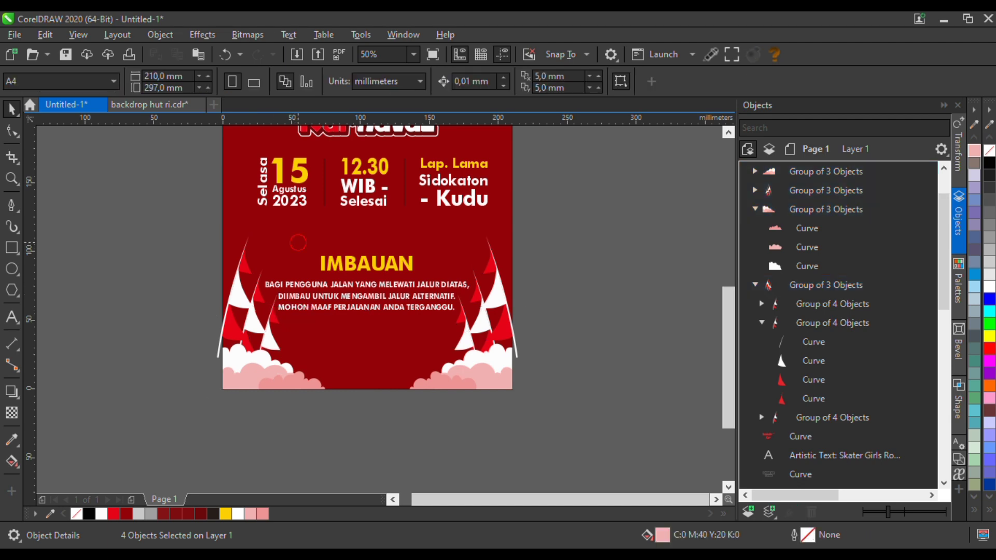
{"action": "left_click", "coordinate": [326, 359]}
{"action": "scroll", "coordinate": [326, 359], "scroll_direction": "down", "scroll_amount": 1}
{"action": "left_click", "coordinate": [491, 310]}
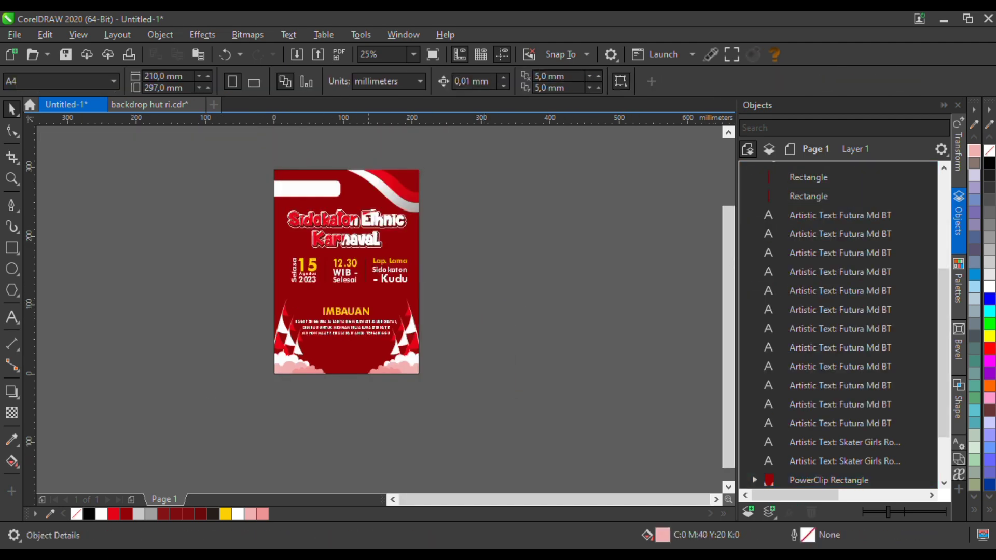
Select the date, time and venue details with their dividers and move them slightly down
{"action": "scroll", "coordinate": [369, 281], "scroll_direction": "up", "scroll_amount": 2}
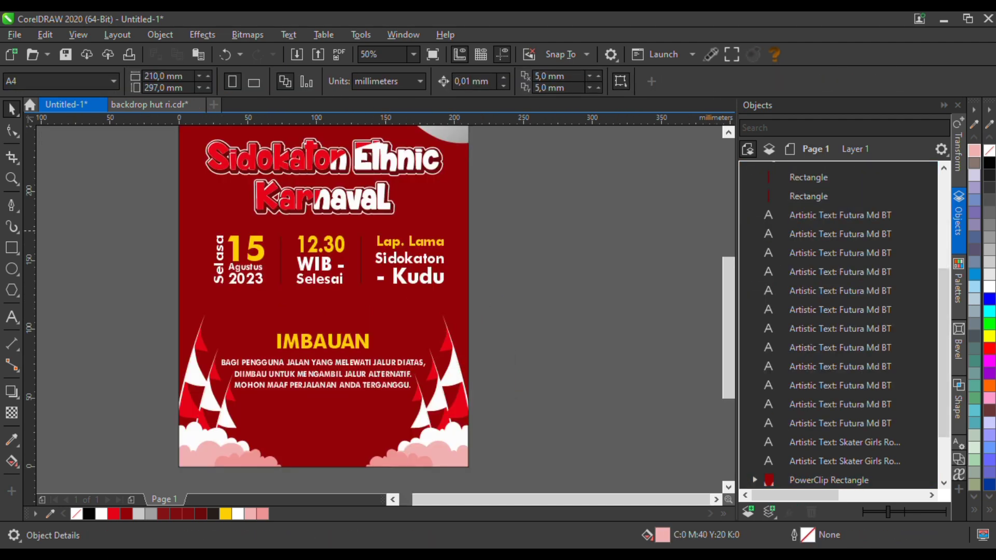
{"action": "left_click_drag", "start_coordinate": [493, 227], "coordinate": [183, 316]}
{"action": "left_click_drag", "start_coordinate": [319, 277], "coordinate": [320, 292]}
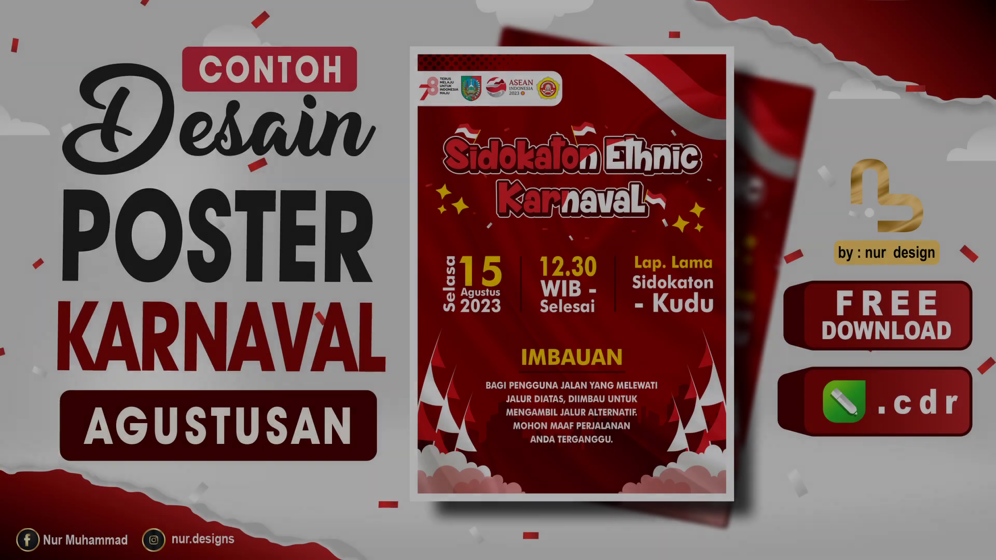